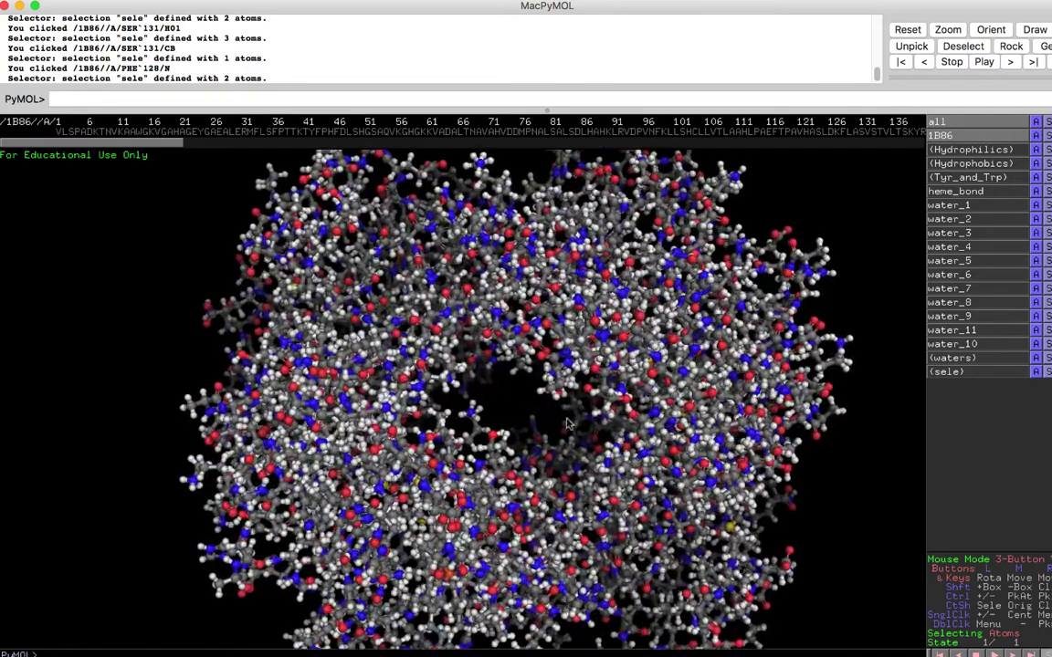
# Step: Centre on threonine 134 in chain A and select its CG2 carbon, the three attached hydrogens and the neighbouring CB carbon
pyautogui.moveTo(566, 423); pyautogui.dragTo(565, 481, button='right')
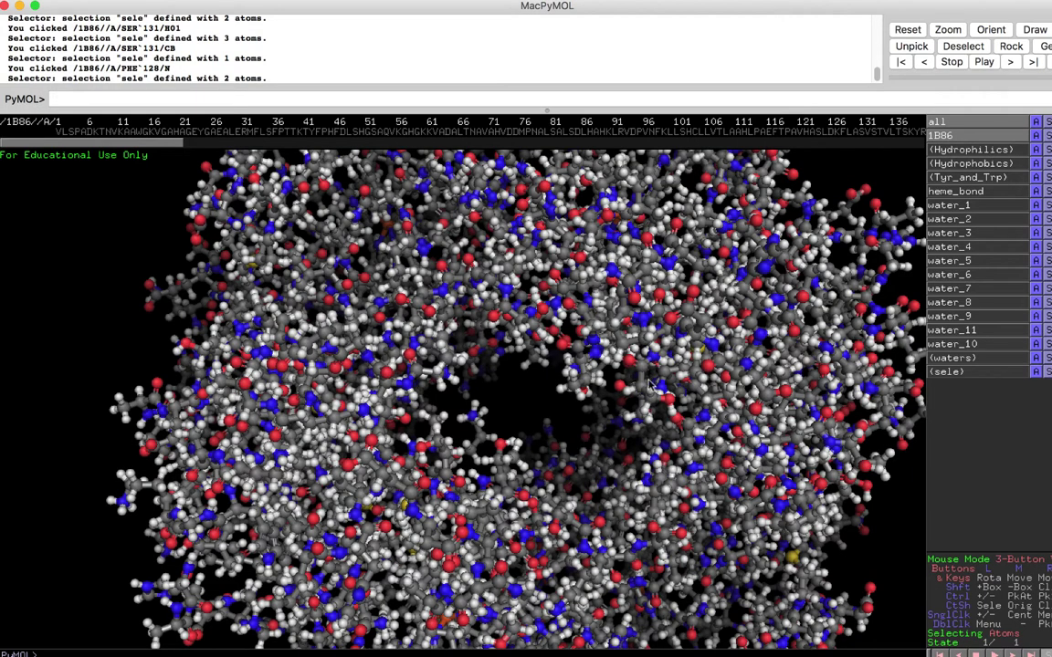
pyautogui.moveTo(648, 384); pyautogui.dragTo(607, 451, button='right')
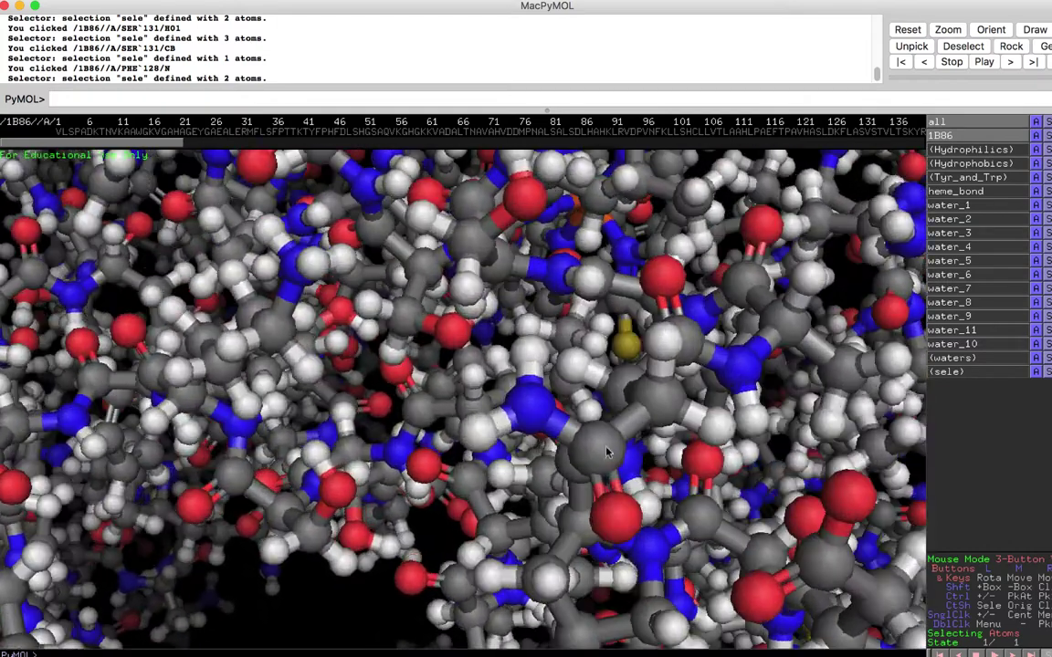
pyautogui.moveTo(609, 412); pyautogui.dragTo(607, 474, button='right')
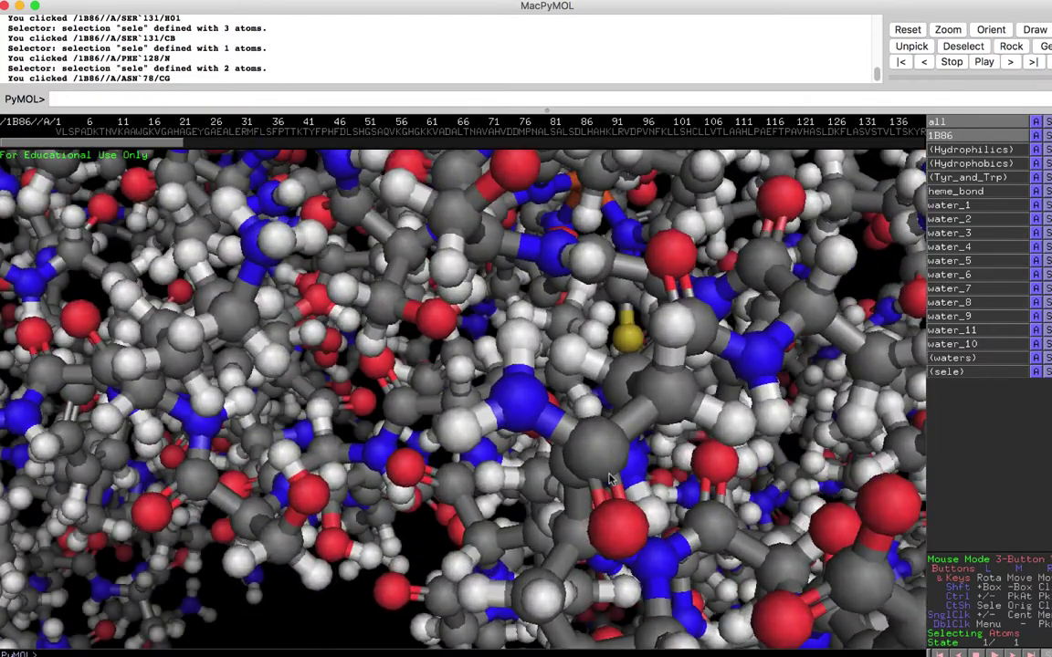
pyautogui.moveTo(563, 500); pyautogui.dragTo(567, 495)
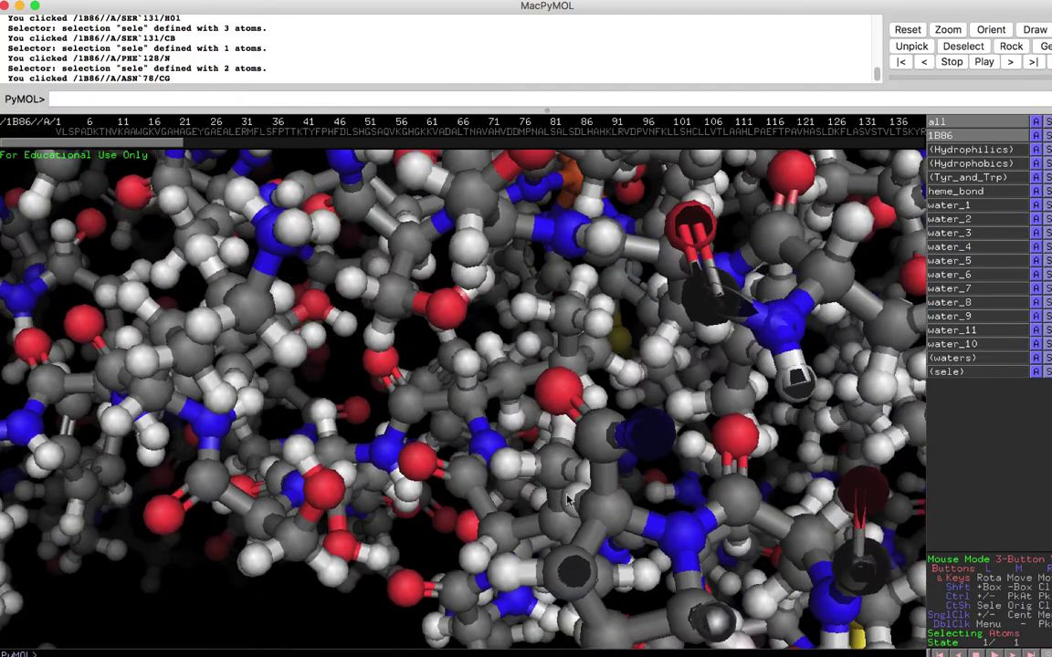
pyautogui.moveTo(588, 436); pyautogui.dragTo(589, 474)
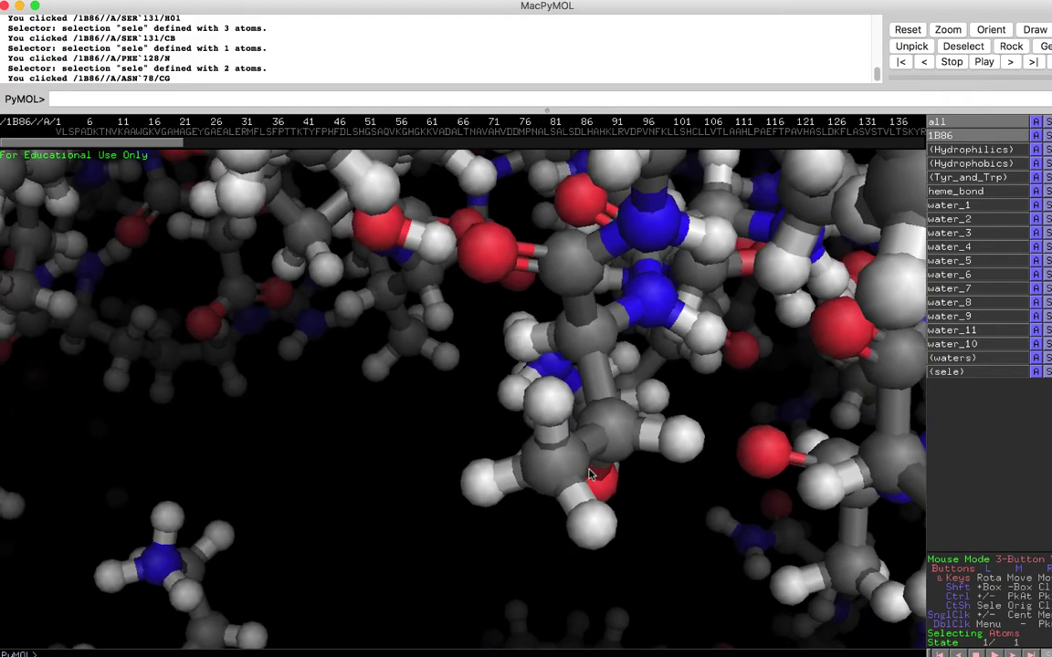
pyautogui.moveTo(615, 438); pyautogui.dragTo(548, 431)
pyautogui.middleClick(589, 459)
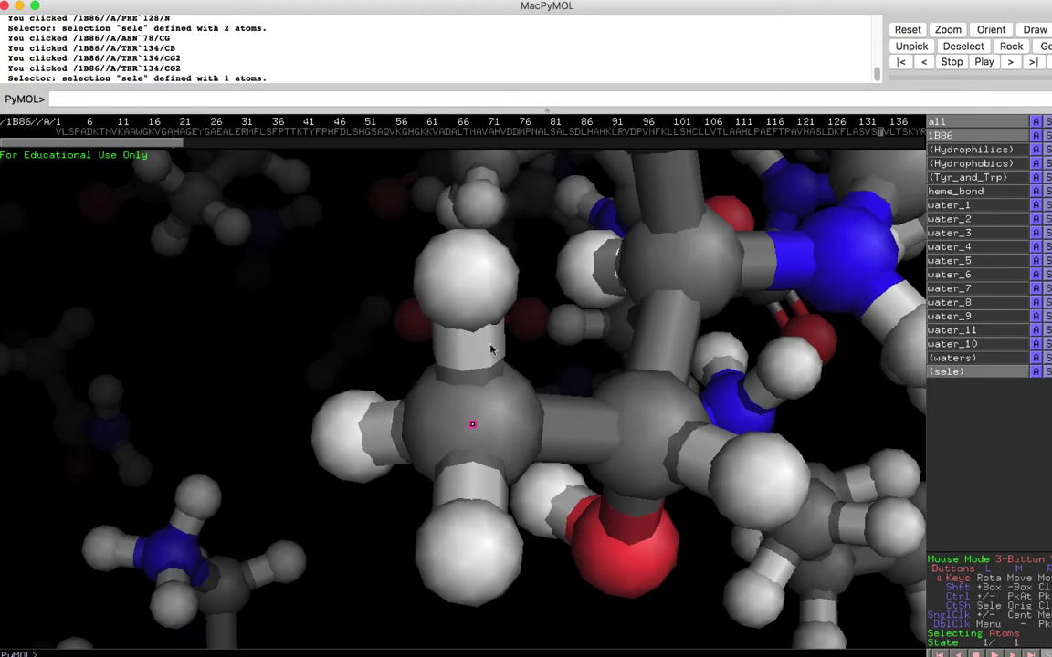
pyautogui.click(468, 283)
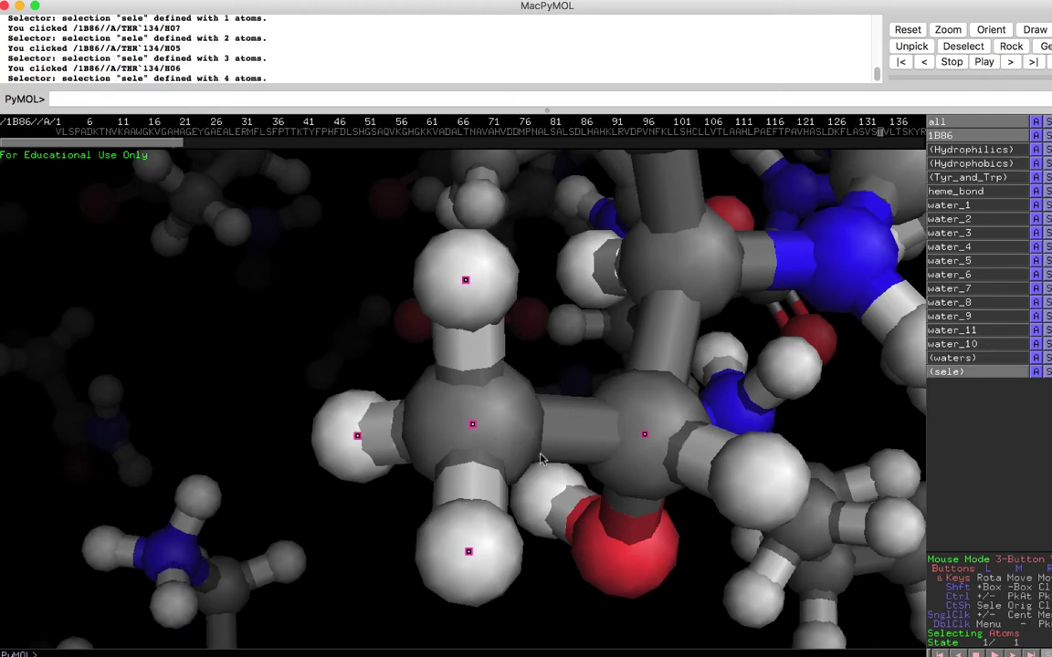
# Step: Centre on the serine 133 carbonyl carbon and select it with its oxygen, its alpha carbon and the threonine 134 nitrogen
pyautogui.moveTo(541, 455)
pyautogui.mouseDown()
pyautogui.moveTo(543, 414)
pyautogui.moveTo(539, 444)
pyautogui.mouseUp()
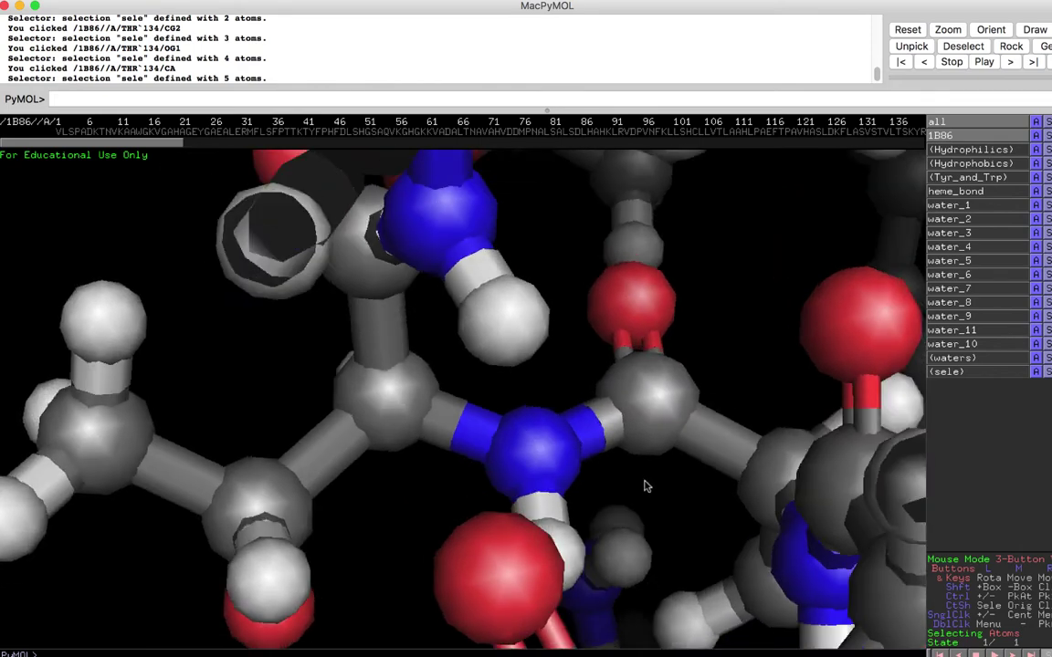
pyautogui.click(593, 434)
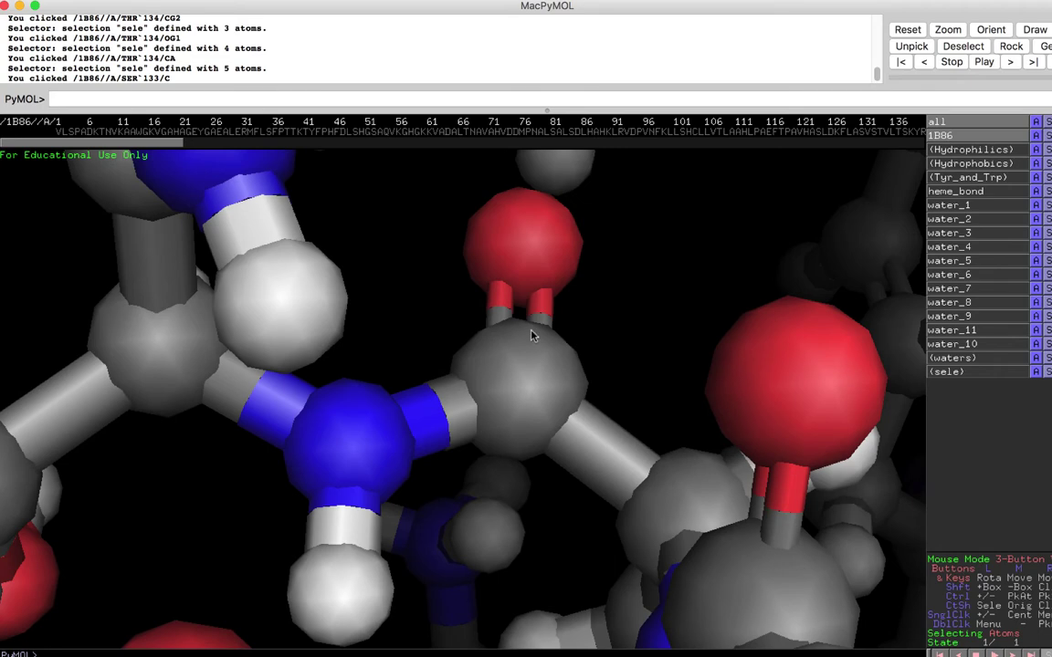
pyautogui.click(554, 384)
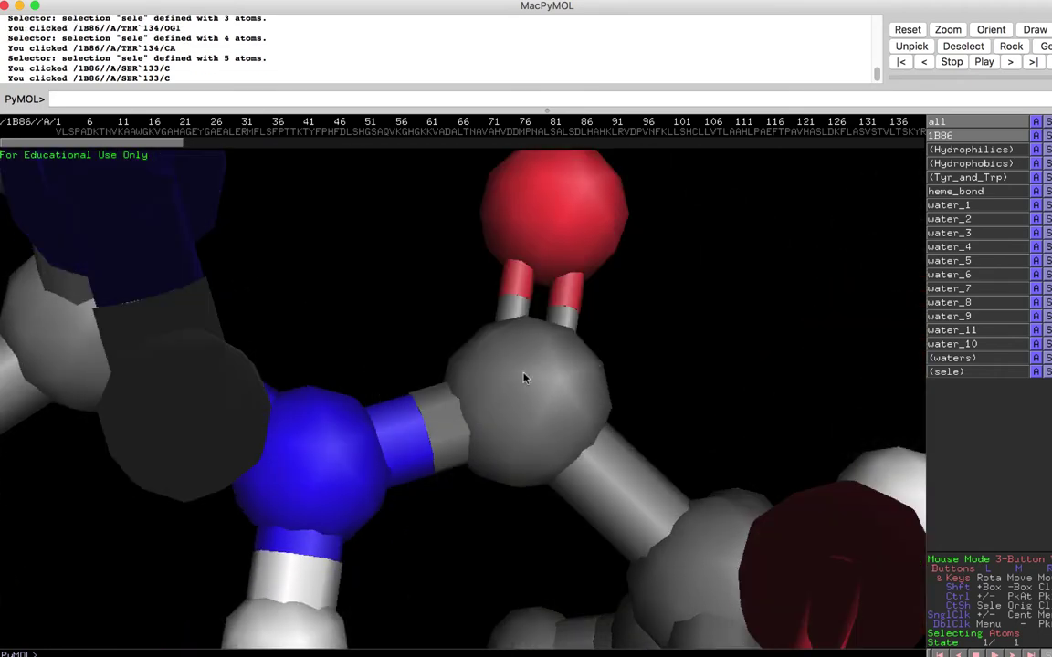
pyautogui.click(554, 373)
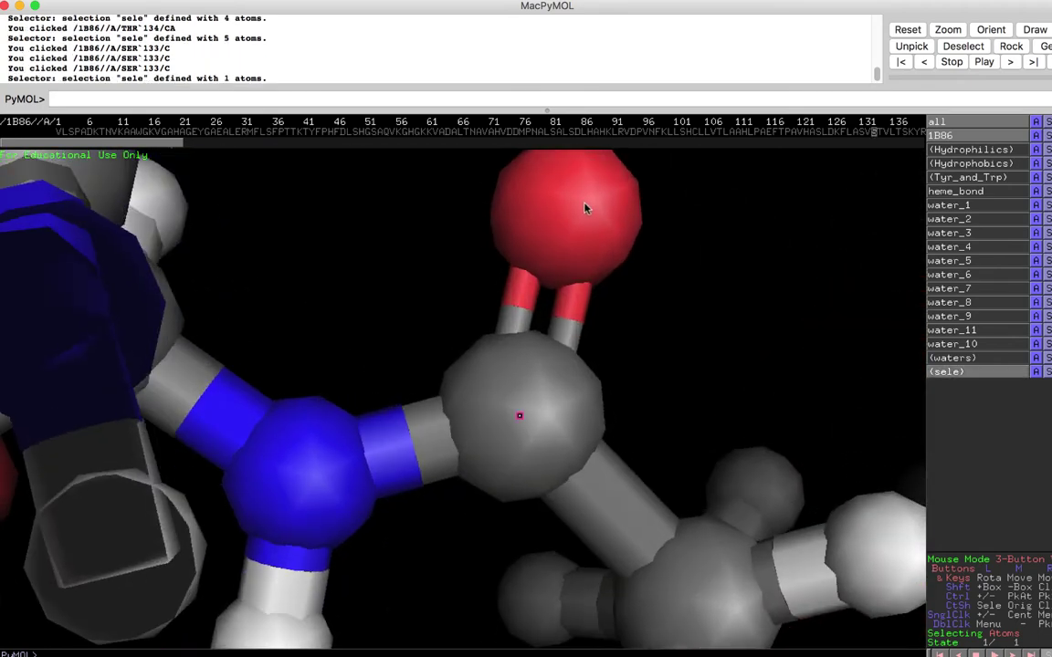
pyautogui.click(585, 209)
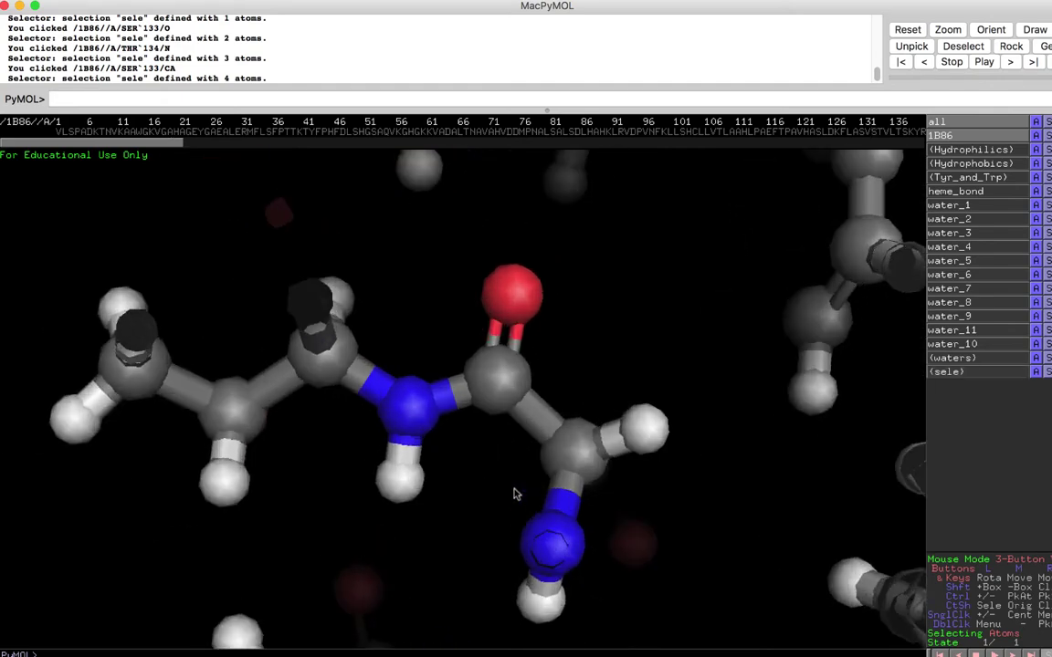
# Step: Centre on the CE2 carbon of phenylalanine 98 and examine the aromatic ring face-on
pyautogui.scroll(4, 514, 445)
pyautogui.moveTo(516, 446); pyautogui.dragTo(519, 395, button='right')
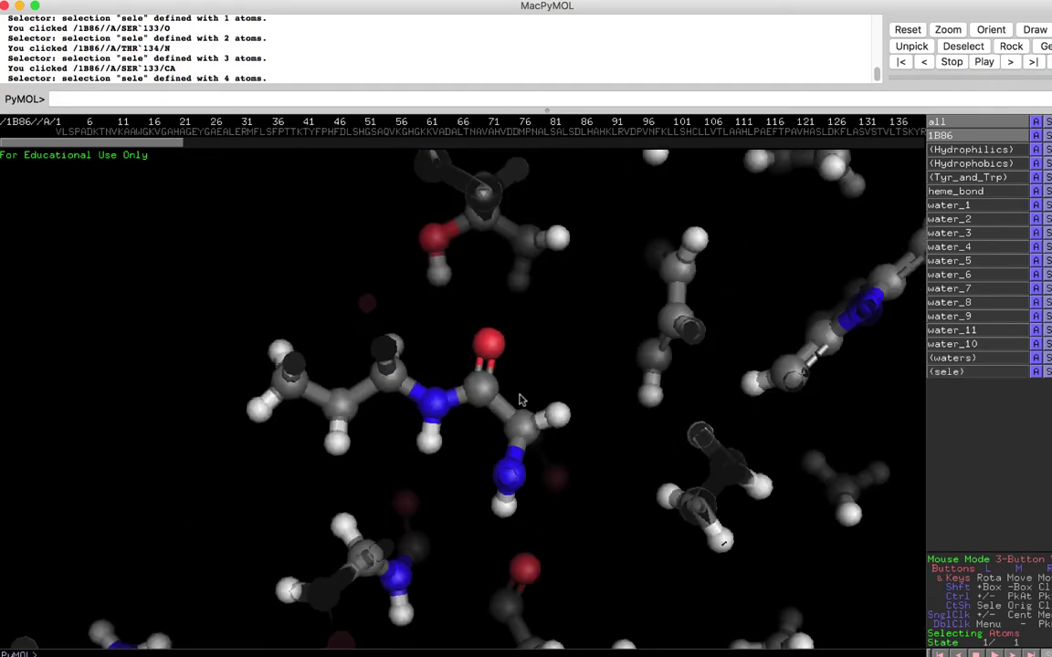
pyautogui.scroll(2, 525, 398)
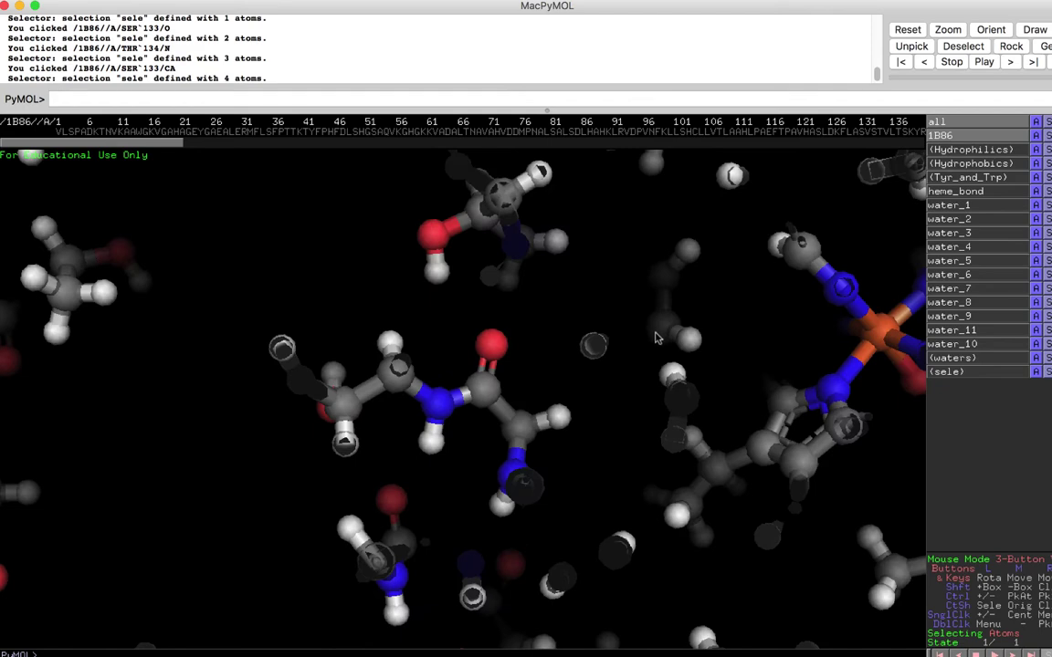
pyautogui.moveTo(658, 337); pyautogui.dragTo(621, 580, button='right')
pyautogui.scroll(-4, 639, 430)
pyautogui.scroll(5, 645, 427)
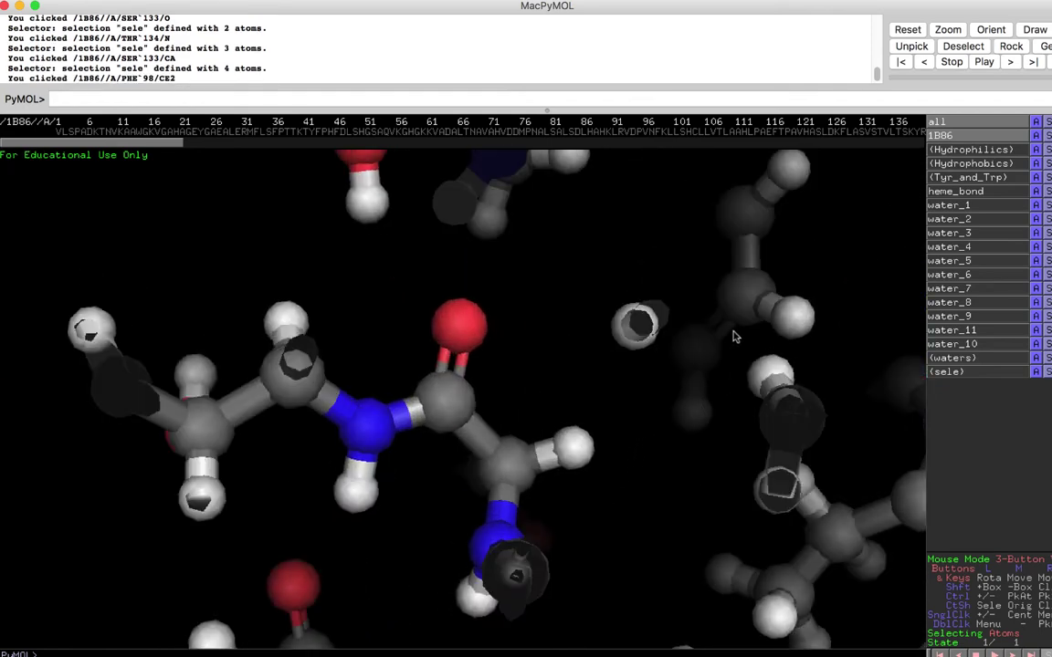
pyautogui.moveTo(747, 305); pyautogui.dragTo(604, 419, button='right')
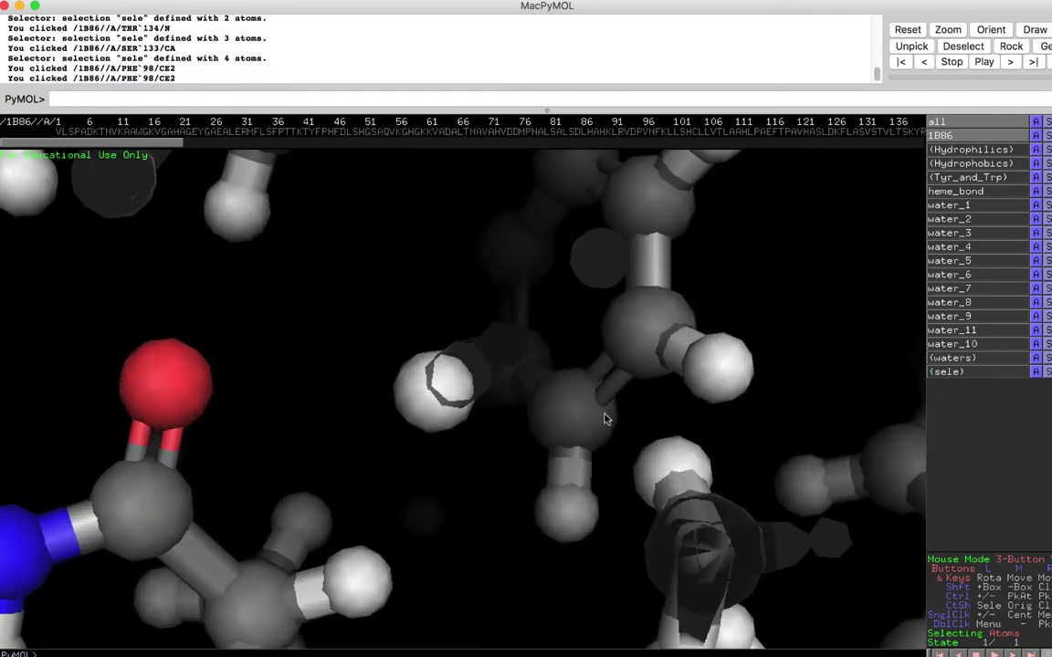
pyautogui.scroll(5, 606, 415)
pyautogui.middleClick(636, 356)
pyautogui.moveTo(609, 336); pyautogui.dragTo(562, 416)
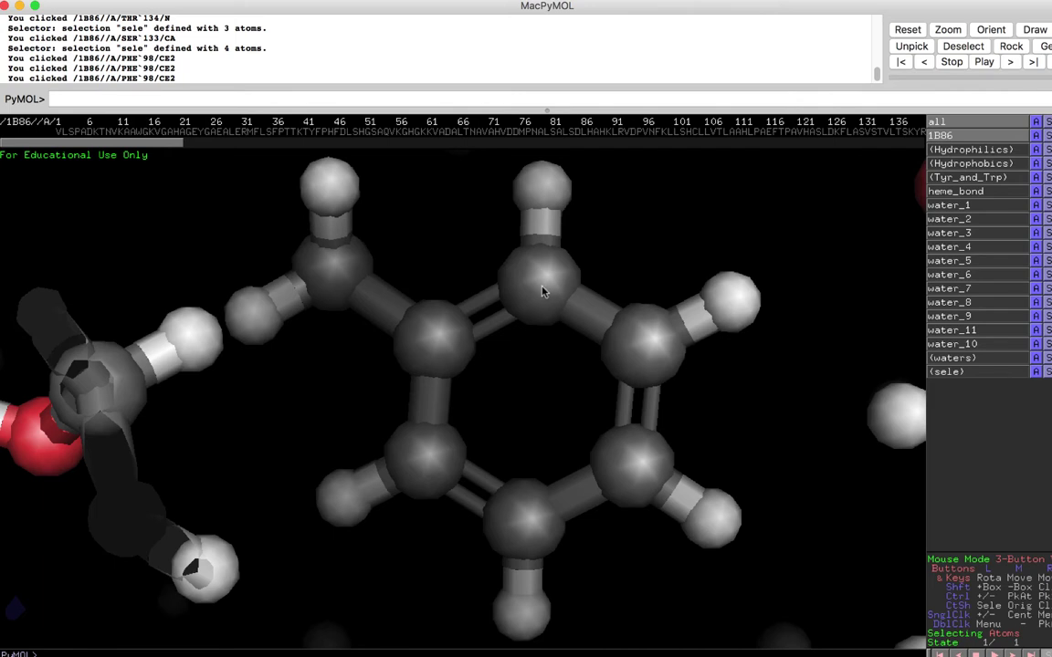
# Step: Select the CD1 ring carbon of phenylalanine 98, examine its bonds within the whole ring, and clear the selection
pyautogui.click(483, 394)
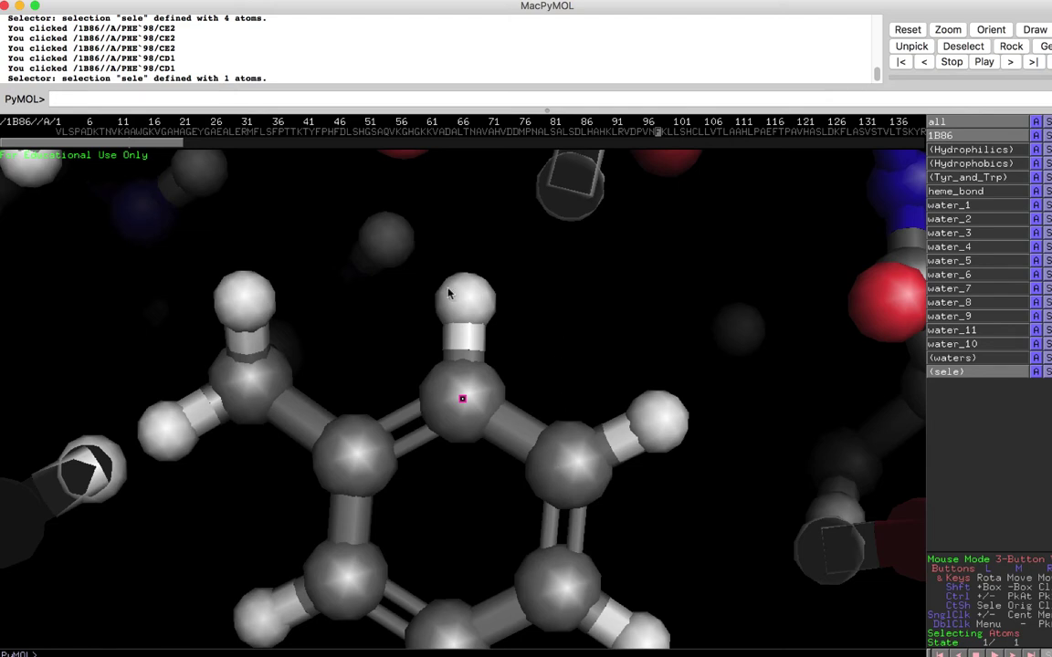
pyautogui.moveTo(459, 399); pyautogui.dragTo(484, 367, button='middle')
pyautogui.moveTo(484, 367); pyautogui.dragTo(484, 425, button='right')
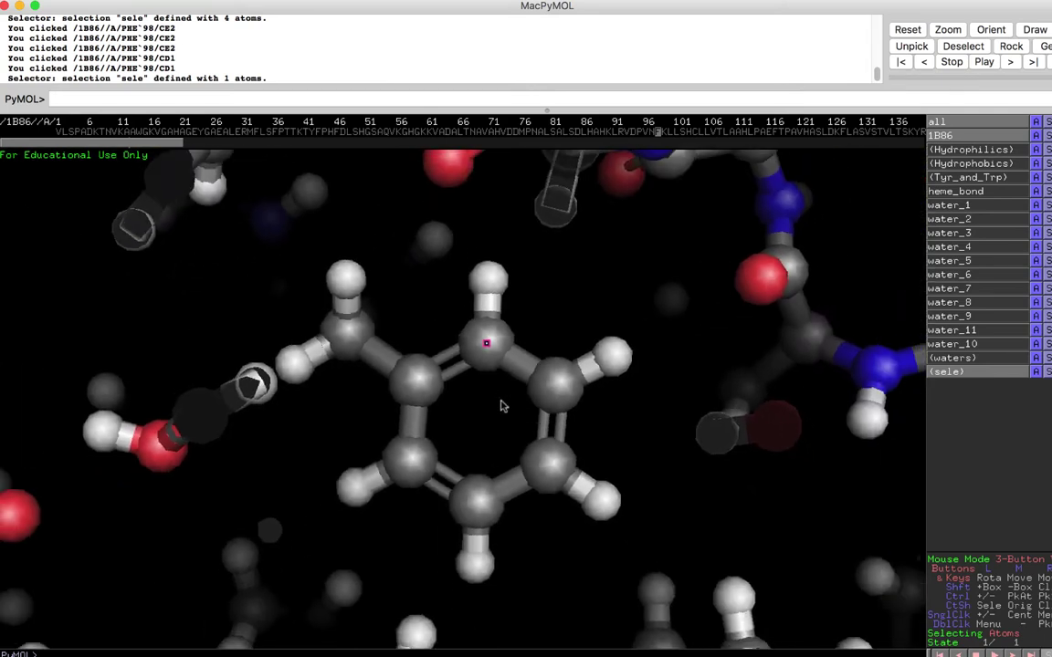
pyautogui.moveTo(534, 411)
pyautogui.mouseDown(button='right')
pyautogui.moveTo(536, 424)
pyautogui.moveTo(521, 399)
pyautogui.mouseUp(button='right')
pyautogui.moveTo(520, 399); pyautogui.dragTo(510, 406, button='middle')
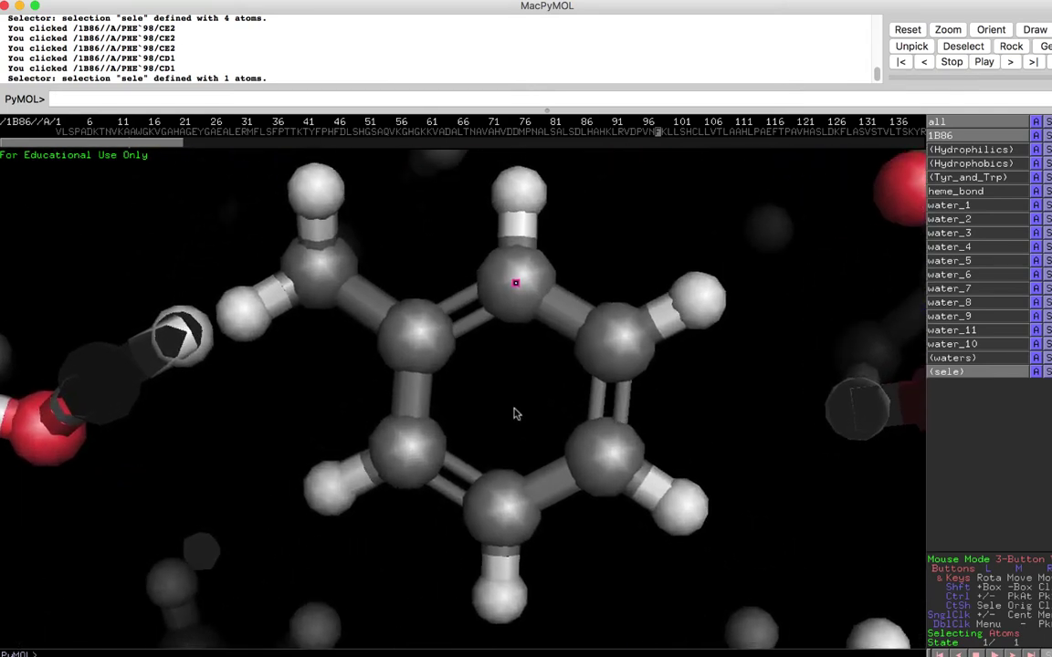
pyautogui.click(509, 407)
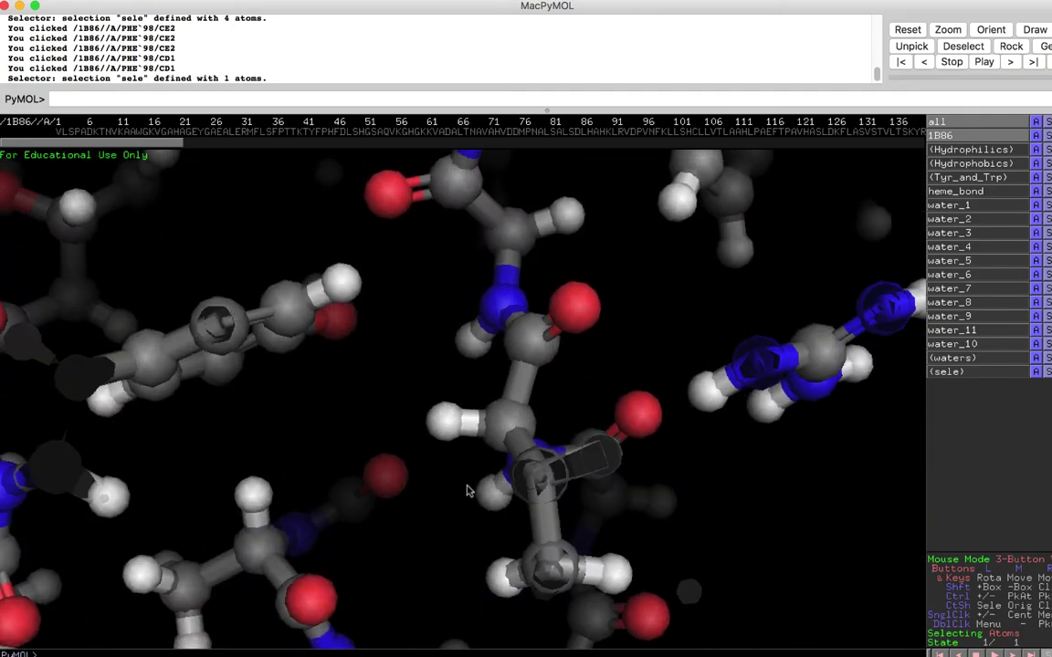
# Step: Select the H02 hydrogen of arginine 92 and examine the bonding geometry along the nearby carbon chain
pyautogui.click(494, 489)
pyautogui.scroll(8, 495, 484)
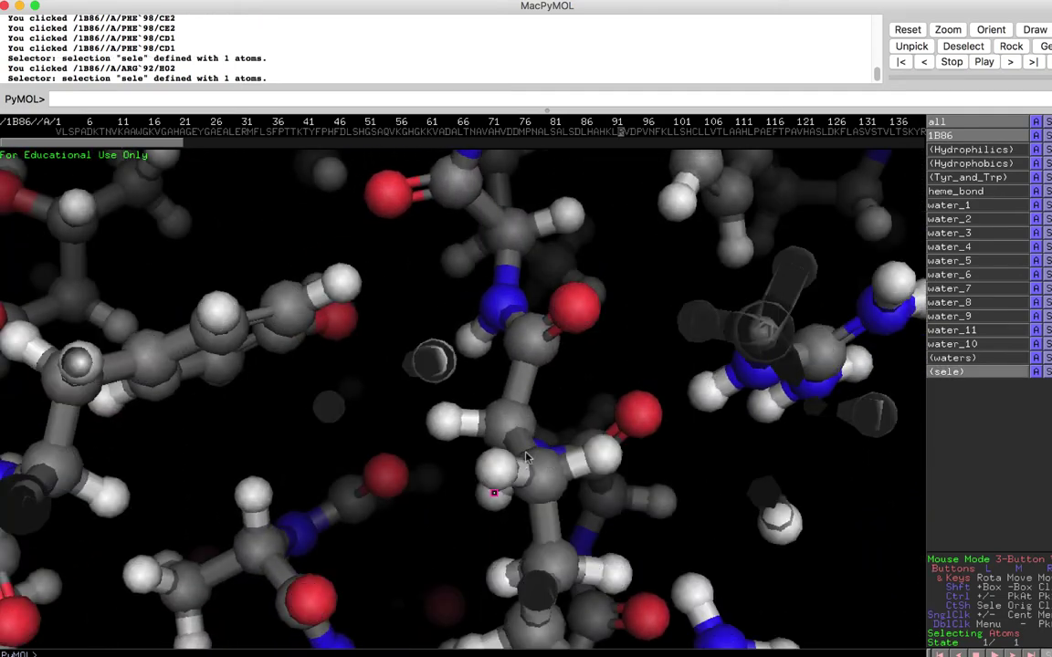
pyautogui.moveTo(526, 458); pyautogui.dragTo(580, 383, button='middle')
pyautogui.moveTo(579, 383); pyautogui.dragTo(548, 398)
pyautogui.moveTo(547, 398); pyautogui.dragTo(560, 444, button='right')
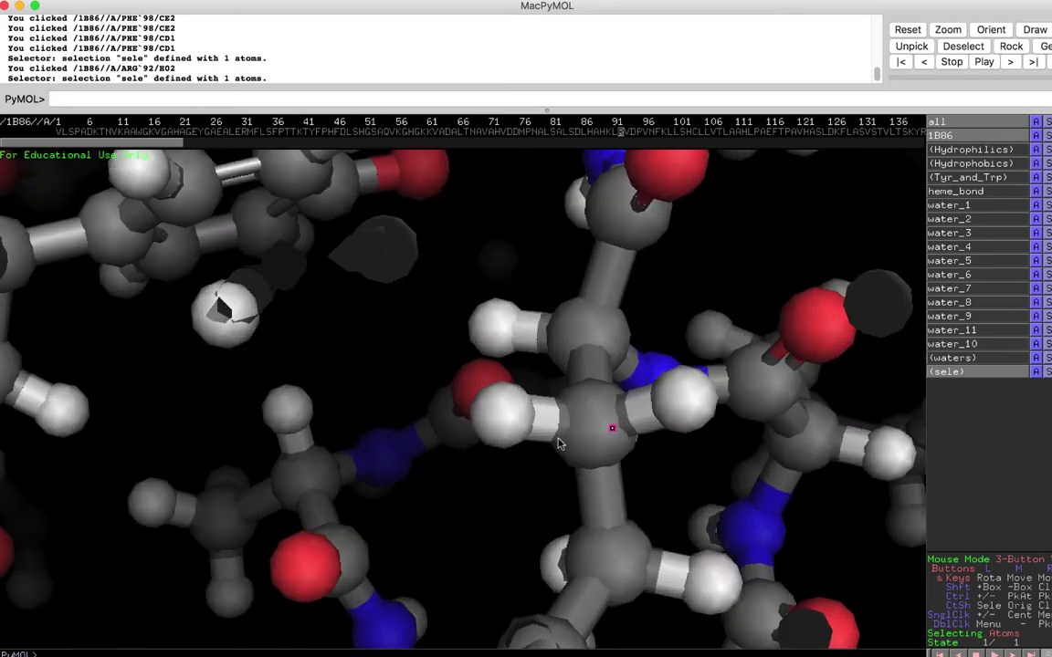
pyautogui.moveTo(559, 443); pyautogui.dragTo(417, 400, button='middle')
pyautogui.moveTo(441, 418); pyautogui.dragTo(412, 438)
pyautogui.scroll(3, 430, 426)
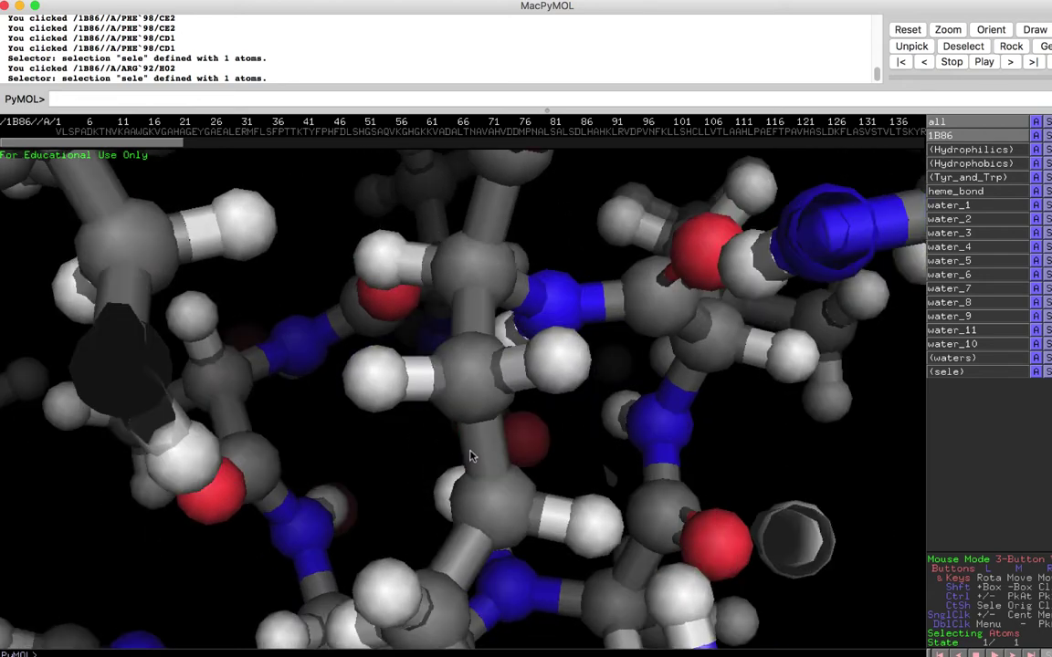
pyautogui.moveTo(467, 455); pyautogui.dragTo(423, 411, button='right')
pyautogui.moveTo(423, 411); pyautogui.dragTo(549, 401)
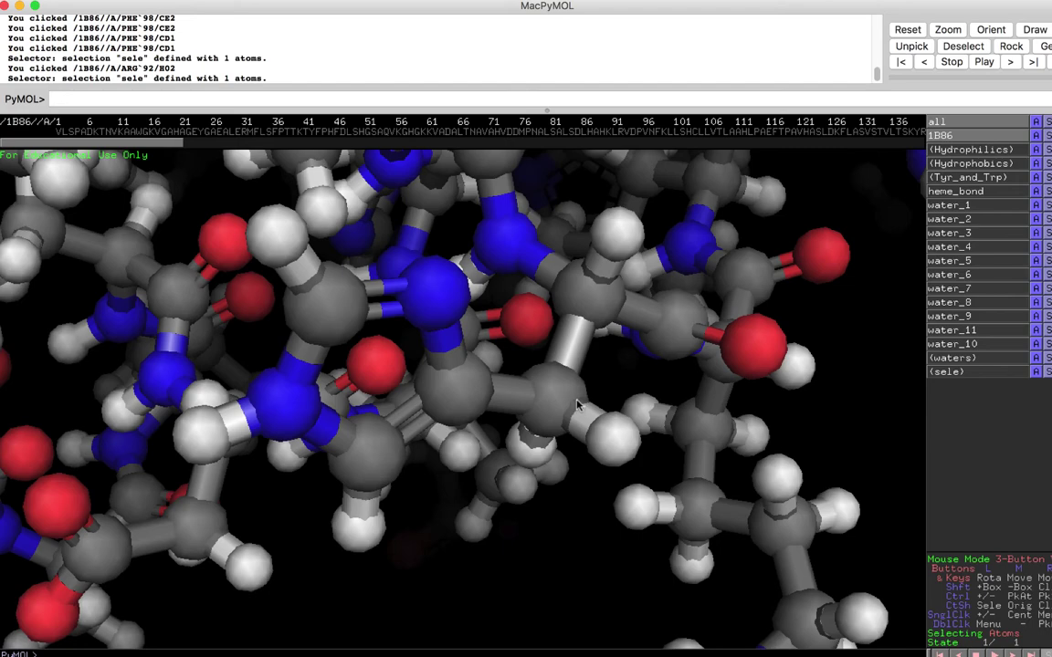
# Step: Centre on the CG carbon of histidine 89 and examine the imidazole ring up close
pyautogui.moveTo(548, 404); pyautogui.dragTo(594, 436)
pyautogui.moveTo(589, 441); pyautogui.dragTo(523, 395)
pyautogui.middleClick(523, 395)
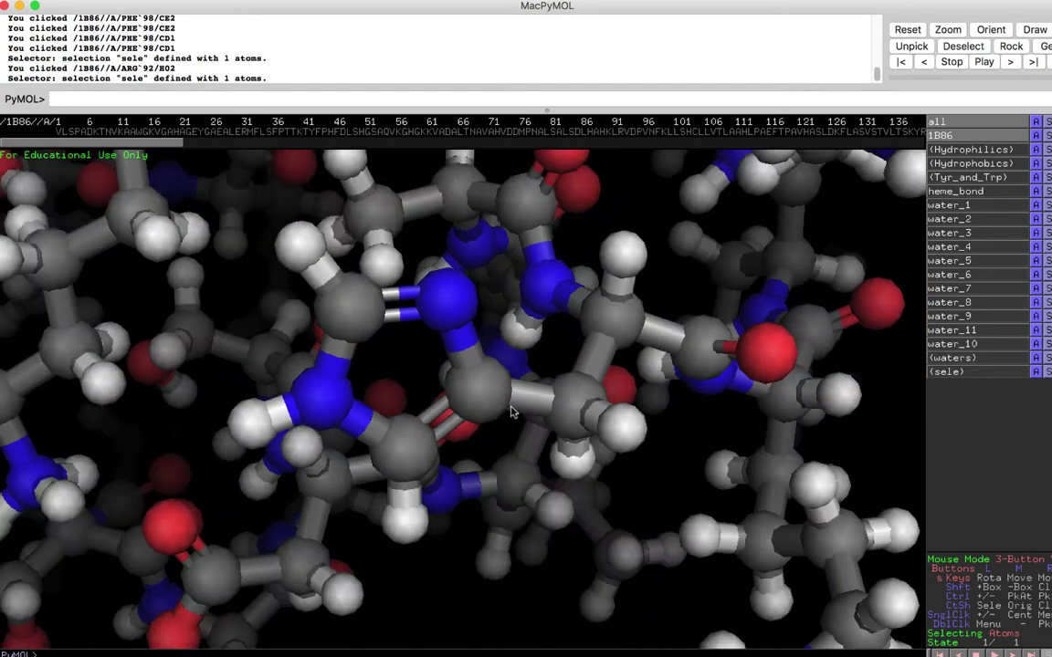
pyautogui.moveTo(512, 411); pyautogui.dragTo(652, 426, button='middle')
pyautogui.moveTo(630, 425); pyautogui.dragTo(570, 444, button='right')
pyautogui.moveTo(567, 444); pyautogui.dragTo(491, 427)
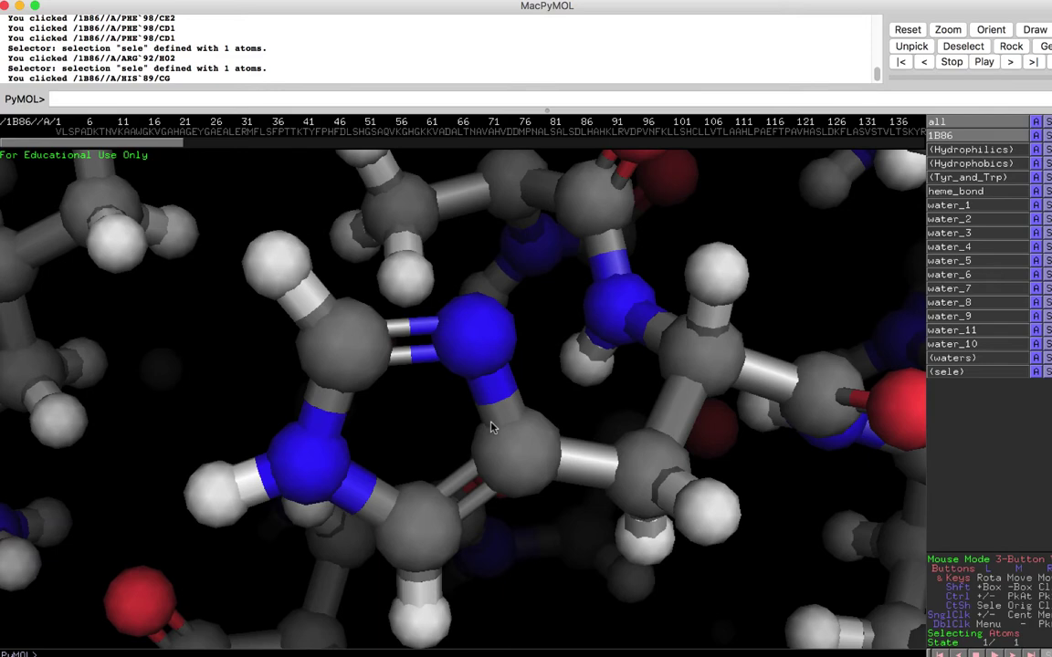
pyautogui.moveTo(492, 427); pyautogui.dragTo(470, 410)
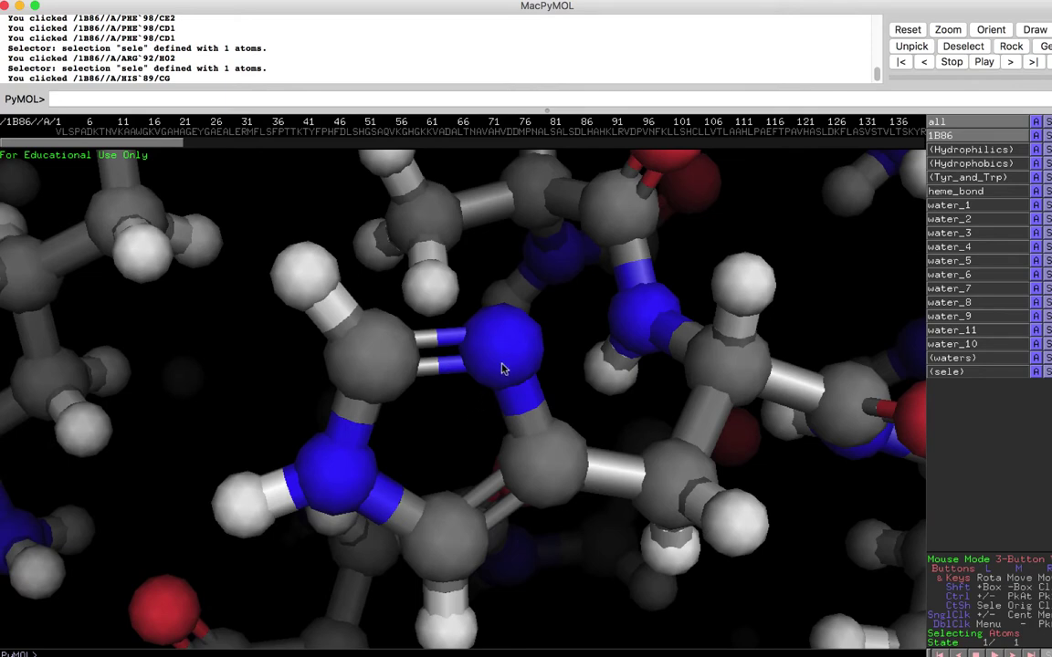
# Step: Select histidine 89's ND1 nitrogen with its neighbours CG and CE1, and start a new selection at the NE2 ring nitrogen
pyautogui.click(537, 464)
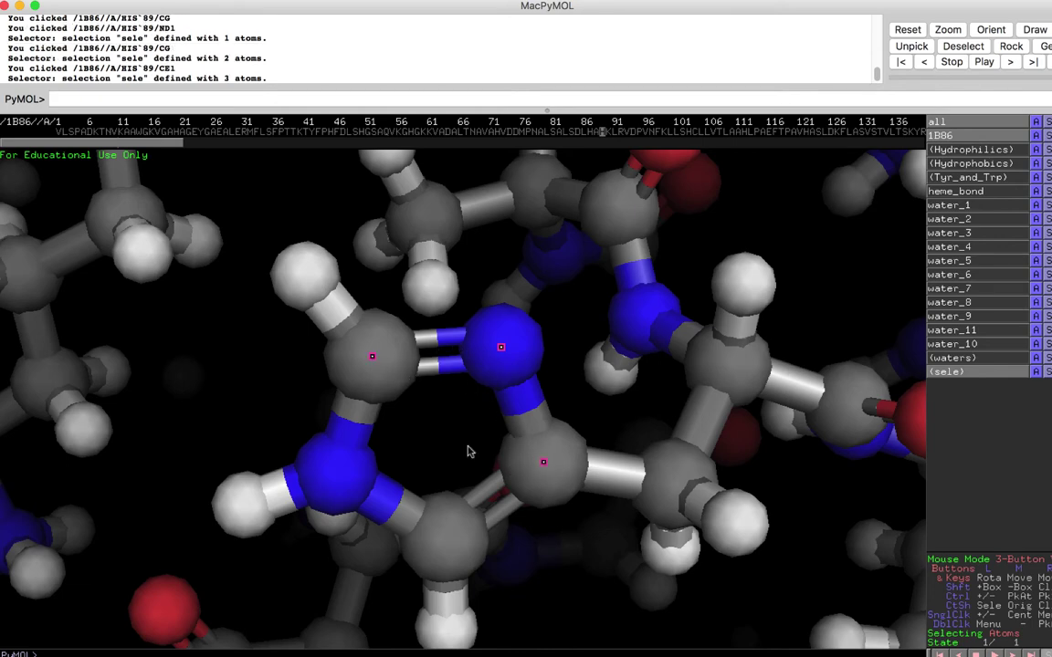
pyautogui.click(345, 475)
pyautogui.moveTo(390, 449); pyautogui.dragTo(436, 408, button='middle')
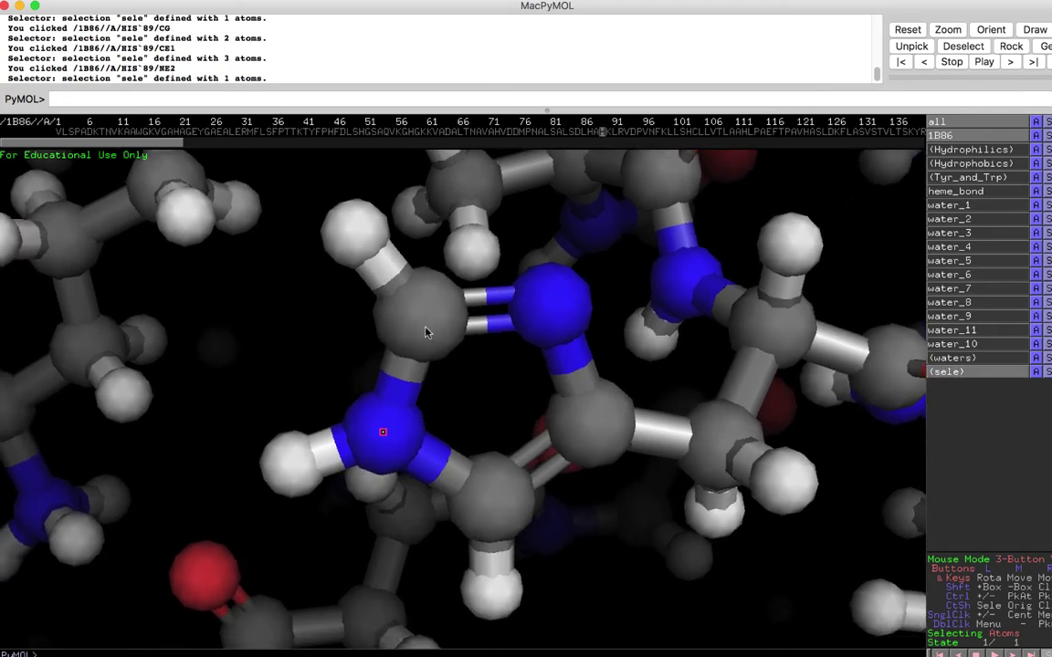
pyautogui.click(426, 331)
# Step: Centre on histidine 89's backbone nitrogen and select it with the bonded CA, H02 and alanine 88 carbonyl carbon
pyautogui.moveTo(525, 367); pyautogui.dragTo(585, 420)
pyautogui.click(514, 416)
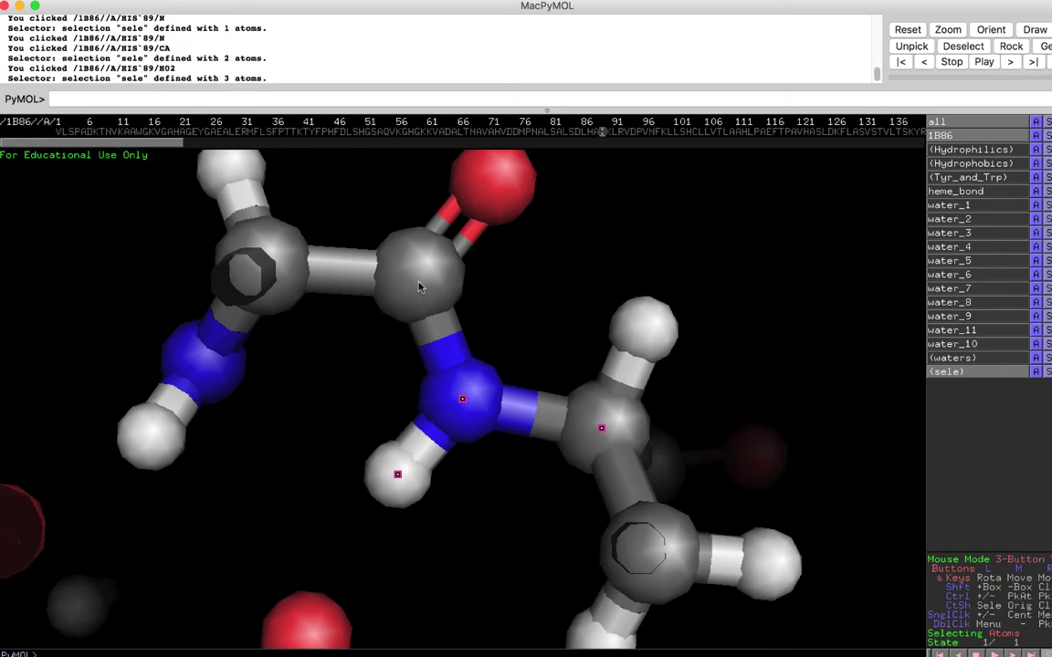
pyautogui.moveTo(711, 432); pyautogui.dragTo(734, 357)
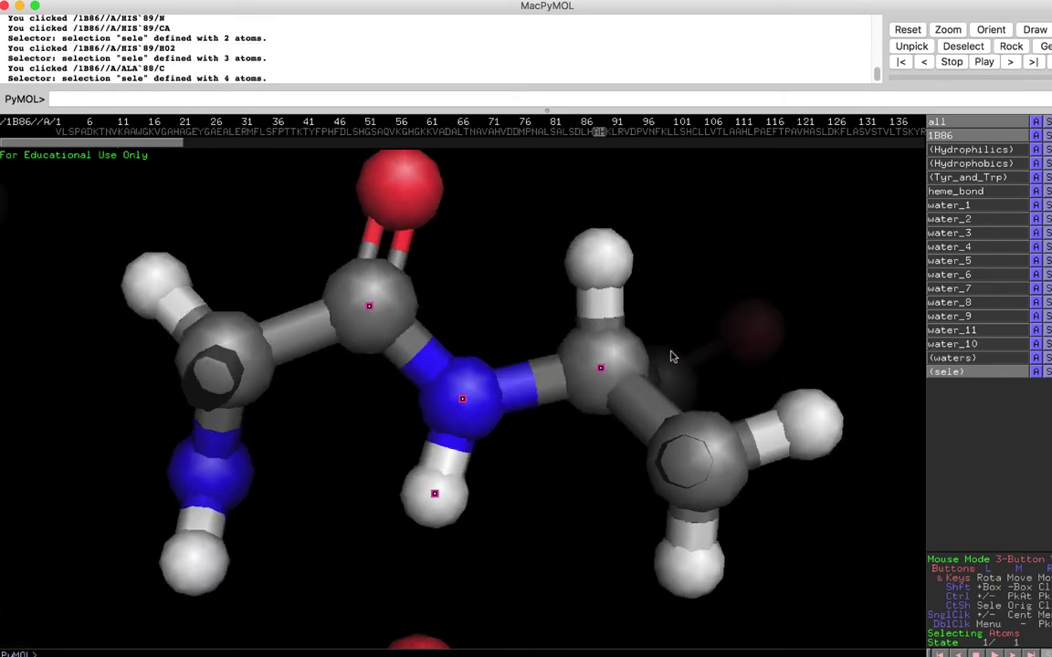
pyautogui.moveTo(773, 357); pyautogui.dragTo(754, 239, button='right')
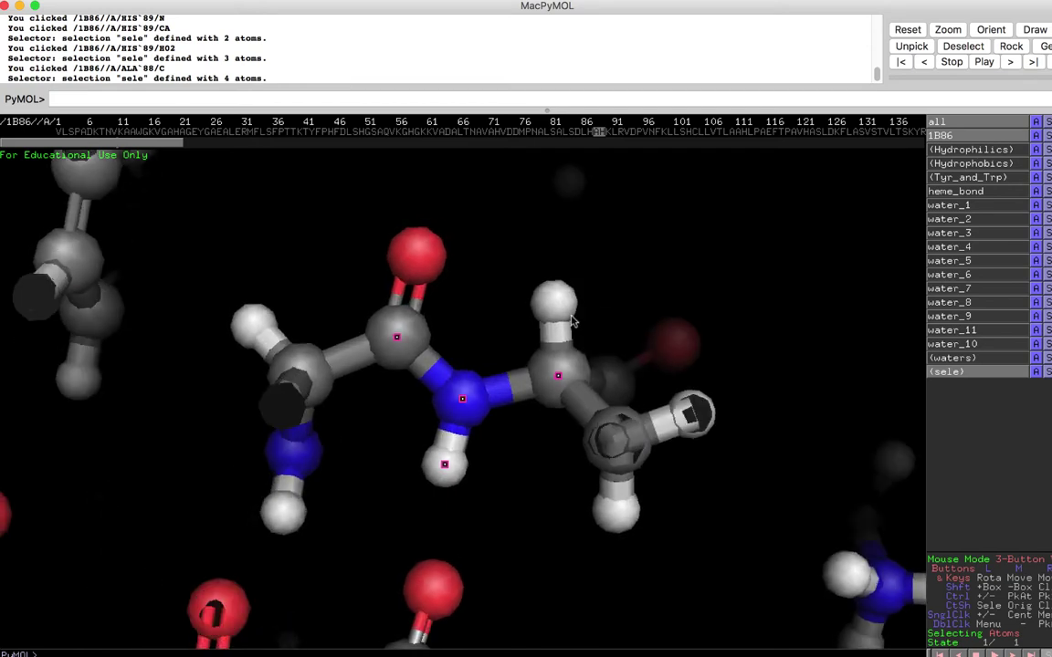
# Step: Clear the atom selection and examine the geometry of the peptide bond between alanine 88 and histidine 89
pyautogui.click(646, 390)
pyautogui.moveTo(646, 390); pyautogui.dragTo(644, 432, button='right')
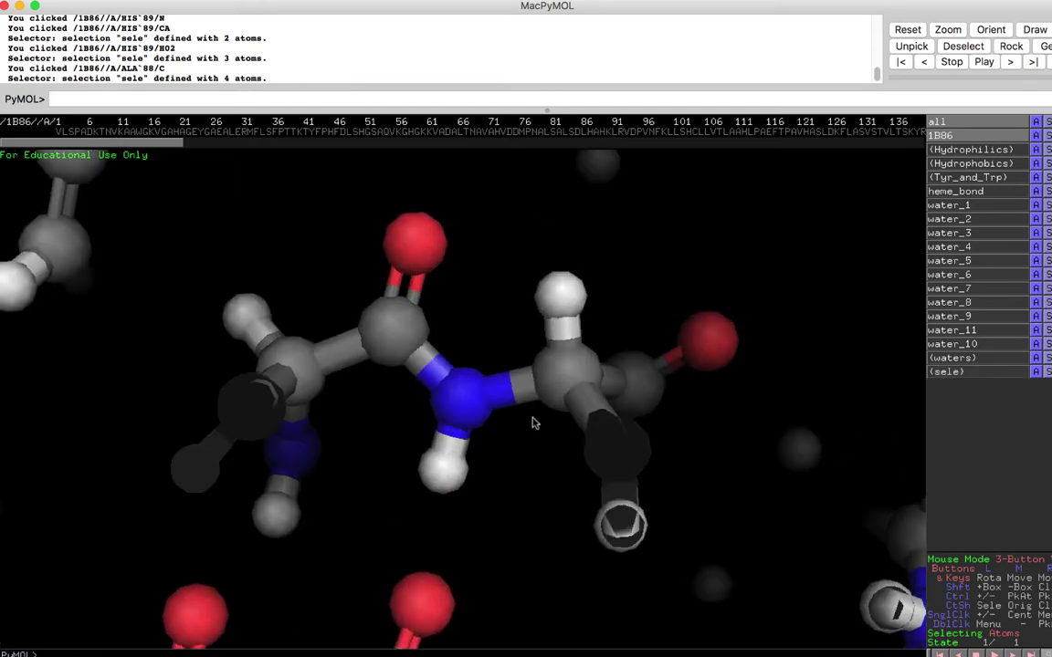
pyautogui.moveTo(529, 369); pyautogui.dragTo(543, 477, button='right')
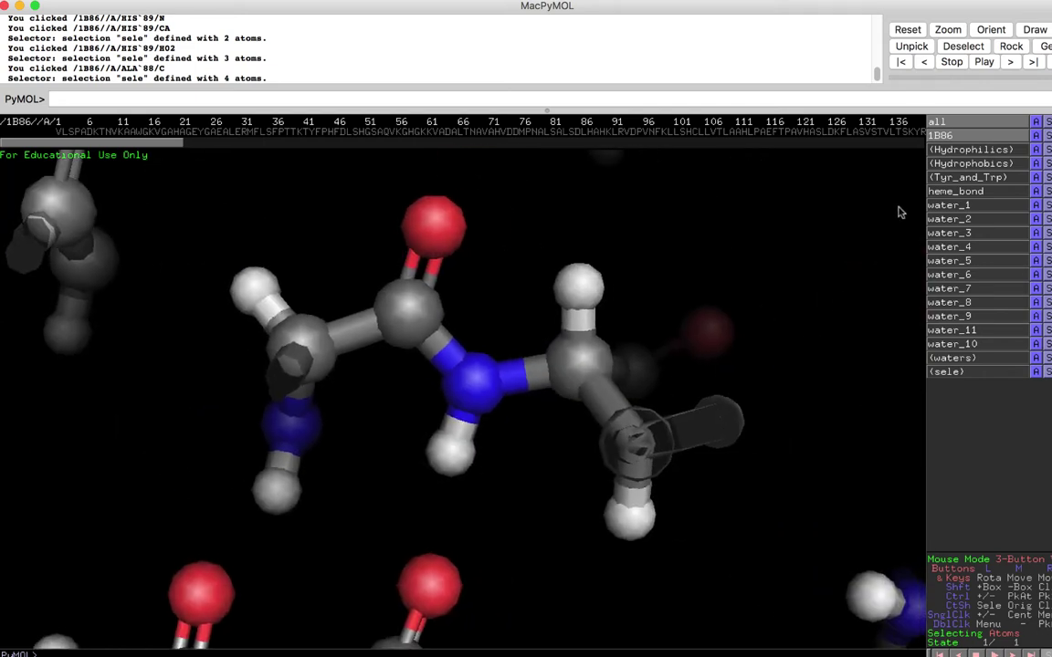
# Step: Centre on alanine 88's CA carbon and examine the atoms bonded to it from several angles
pyautogui.moveTo(900, 213); pyautogui.dragTo(829, 169)
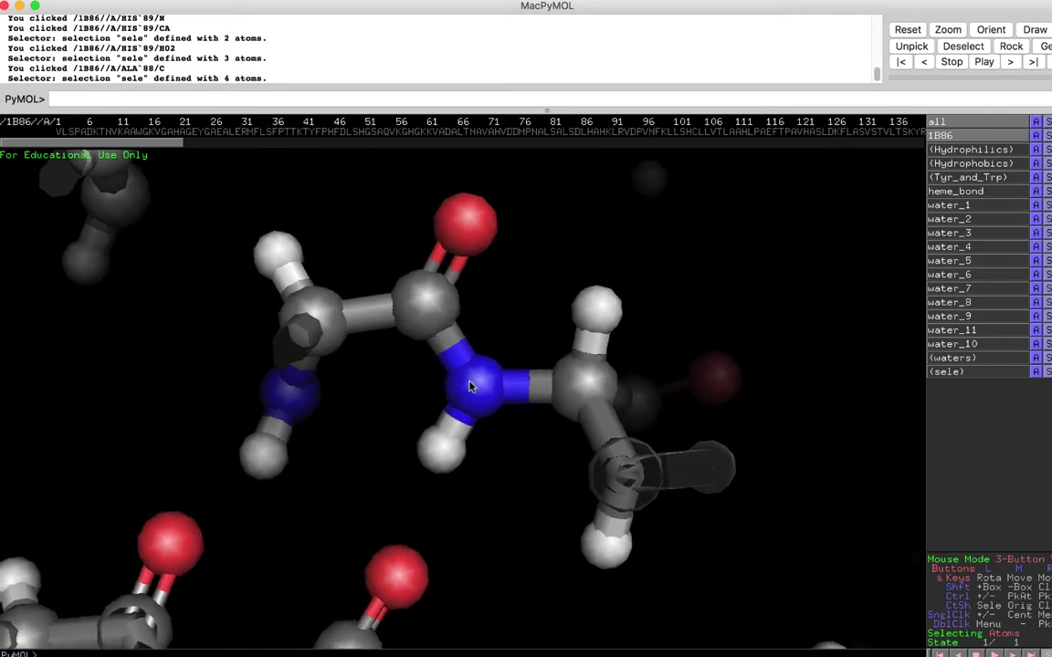
pyautogui.middleClick(323, 310)
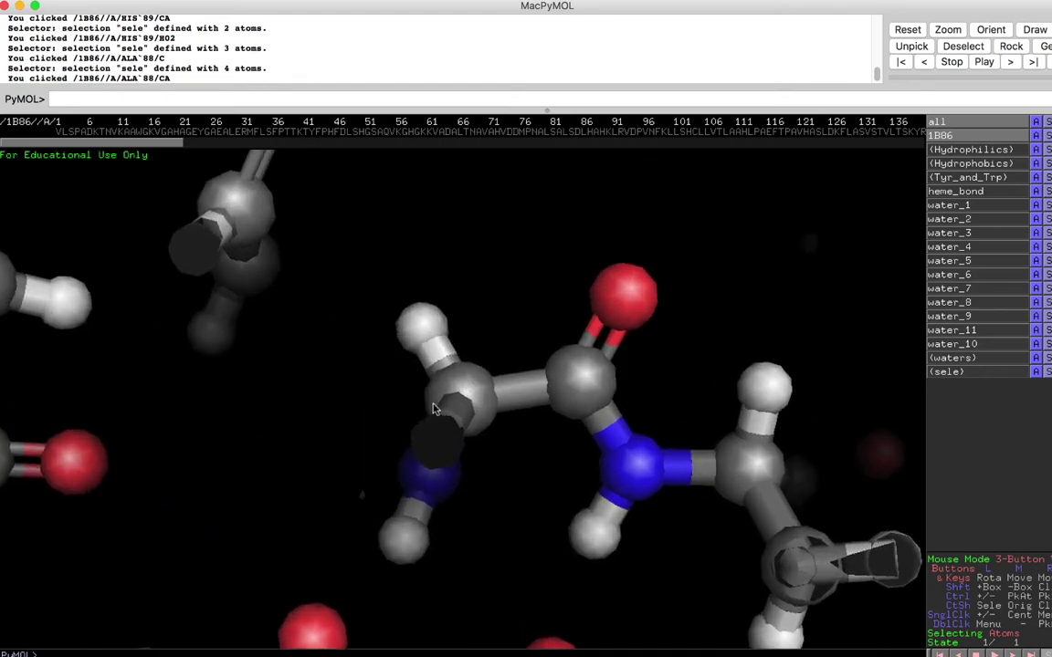
pyautogui.moveTo(432, 408); pyautogui.dragTo(449, 439, button='right')
pyautogui.moveTo(449, 439); pyautogui.dragTo(544, 417)
pyautogui.moveTo(544, 412); pyautogui.dragTo(498, 9, button='right')
pyautogui.scroll(5, 536, 390)
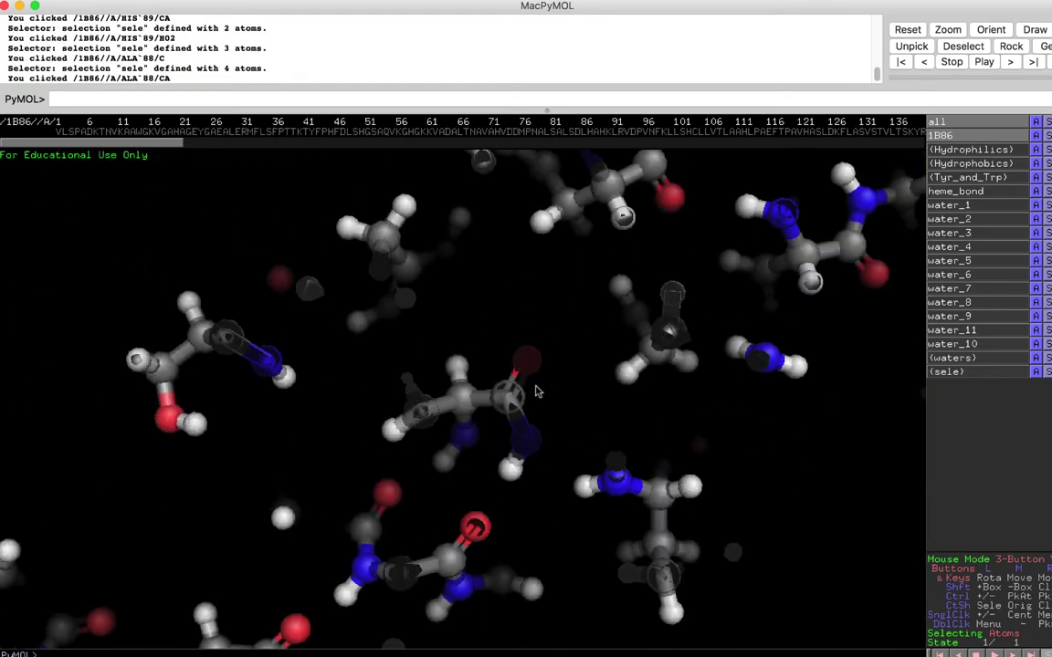
# Step: Centre on chain D tryptophan 580's CA carbon and examine its backbone amide nitrogen with the surrounding structure clipped away
pyautogui.middleClick(614, 185)
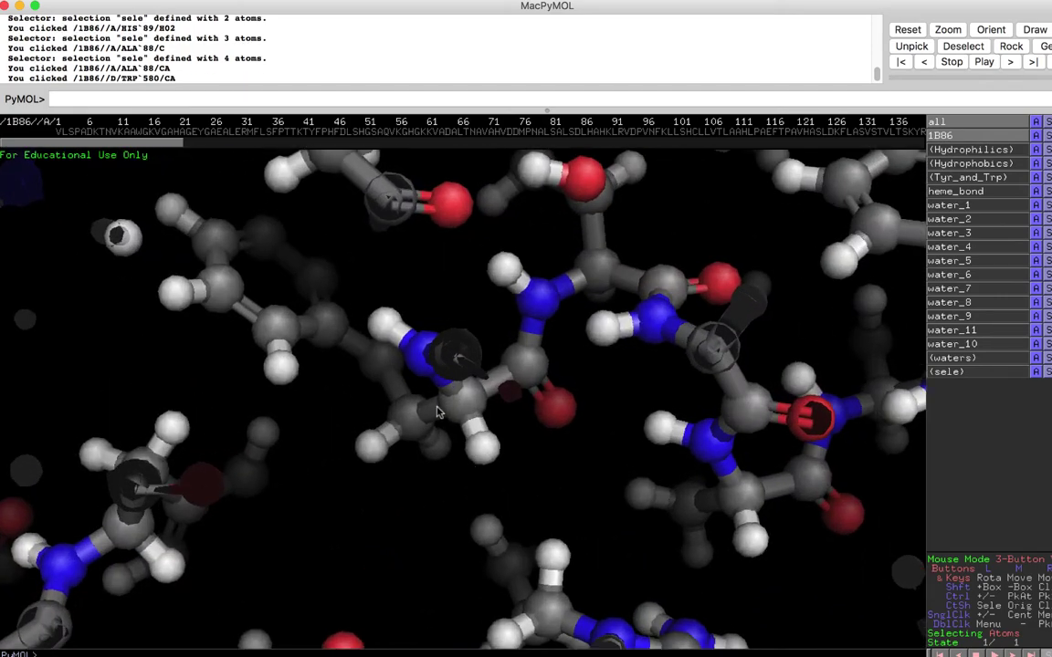
pyautogui.moveTo(436, 413); pyautogui.dragTo(484, 367)
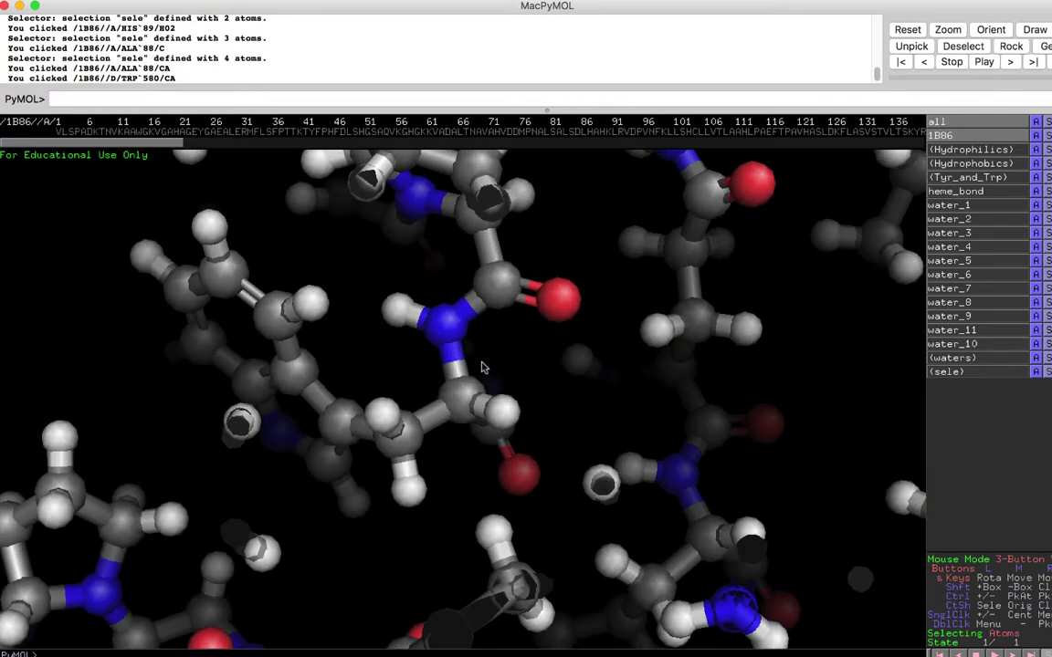
pyautogui.scroll(2, 476, 393)
pyautogui.scroll(-6, 477, 391)
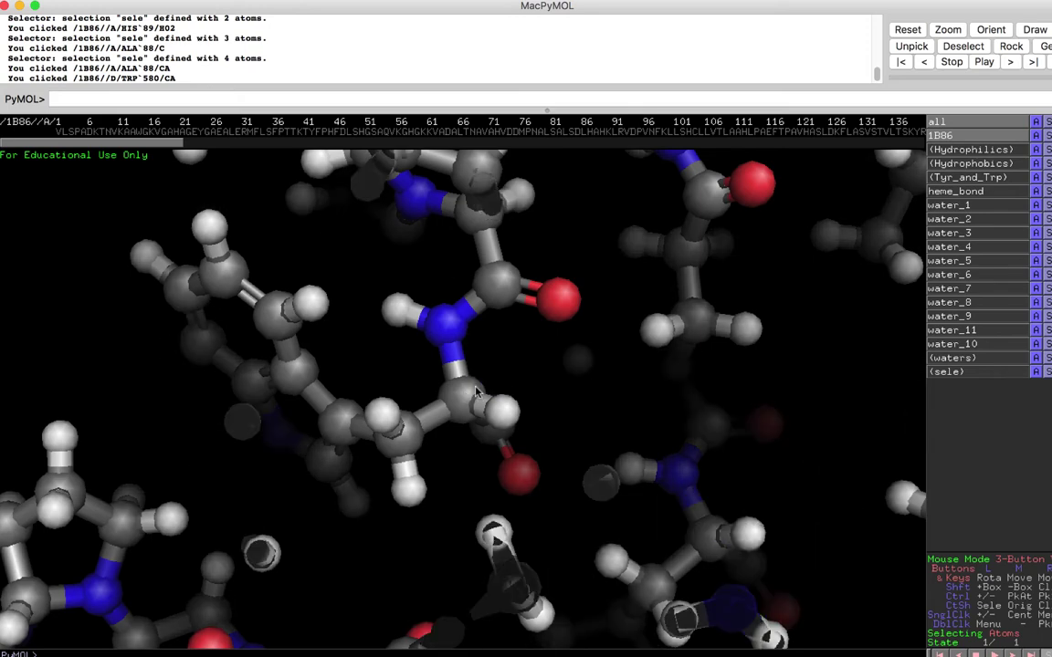
pyautogui.scroll(2, 474, 374)
pyautogui.scroll(6, 473, 373)
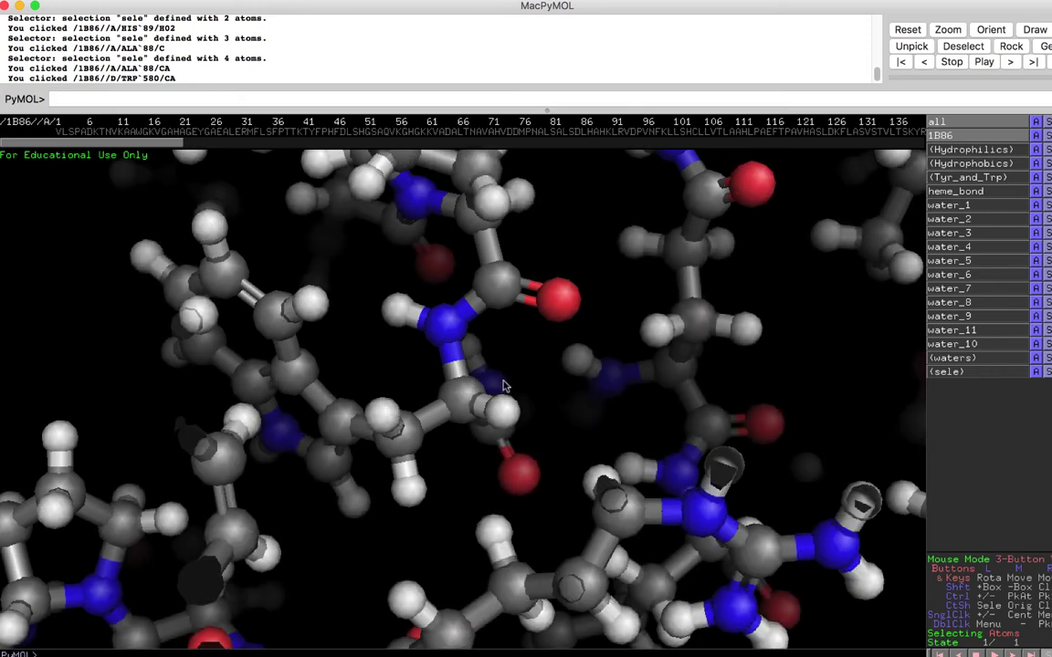
pyautogui.moveTo(506, 383); pyautogui.dragTo(526, 392)
pyautogui.scroll(-4, 526, 393)
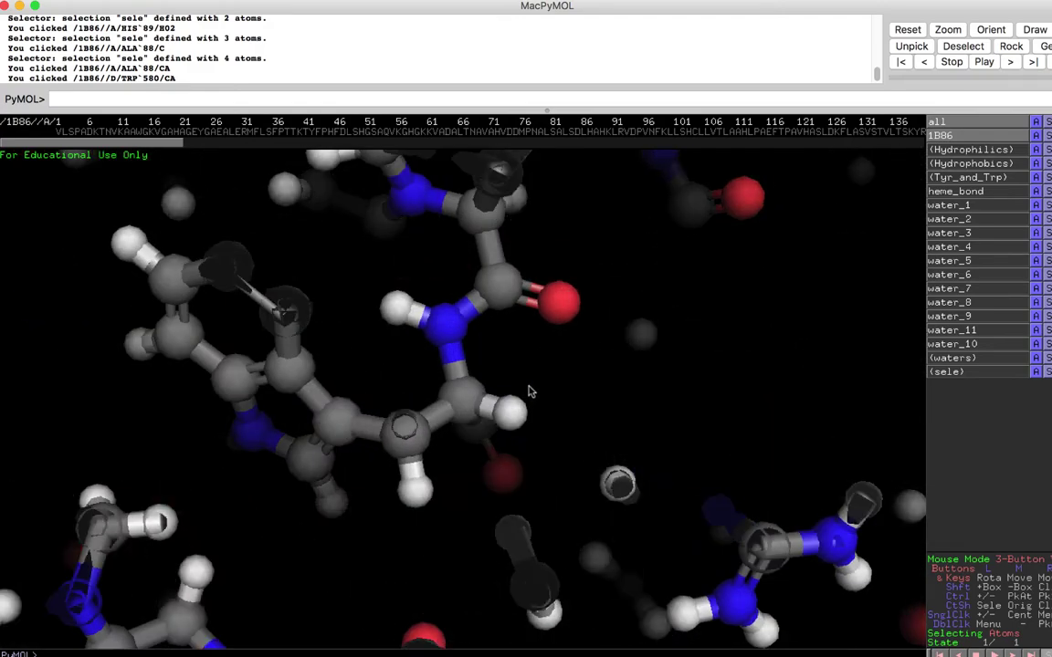
pyautogui.moveTo(781, 263); pyautogui.dragTo(582, 386)
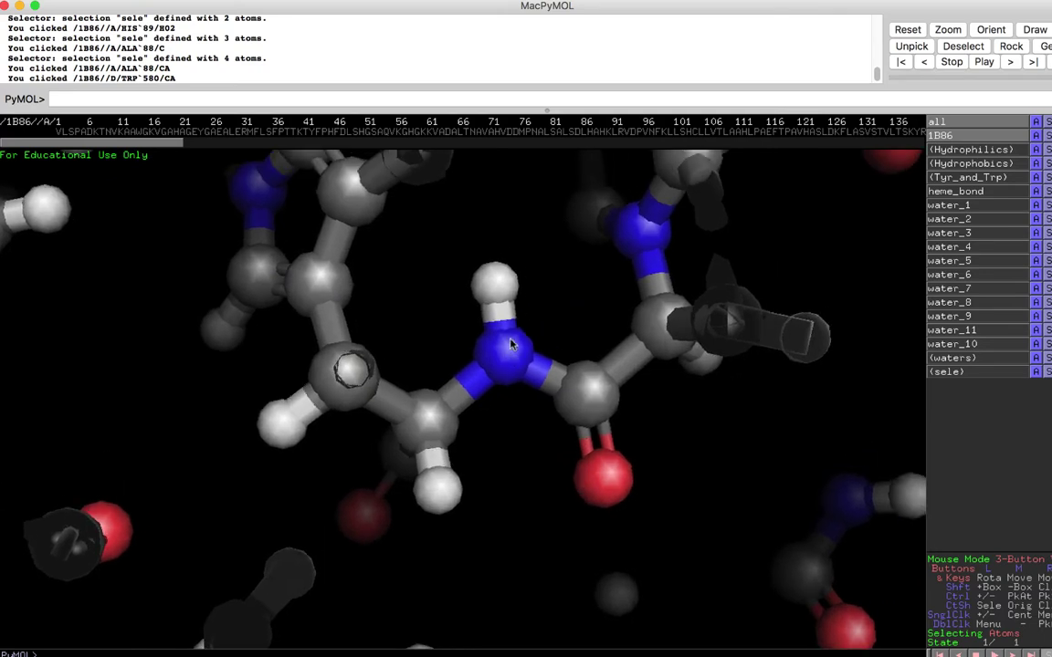
# Step: Mark tryptophan 580's amide hydrogen H02, proline 579's carbonyl O and C in turn, clearing the selection after each demonstration
pyautogui.click(494, 285)
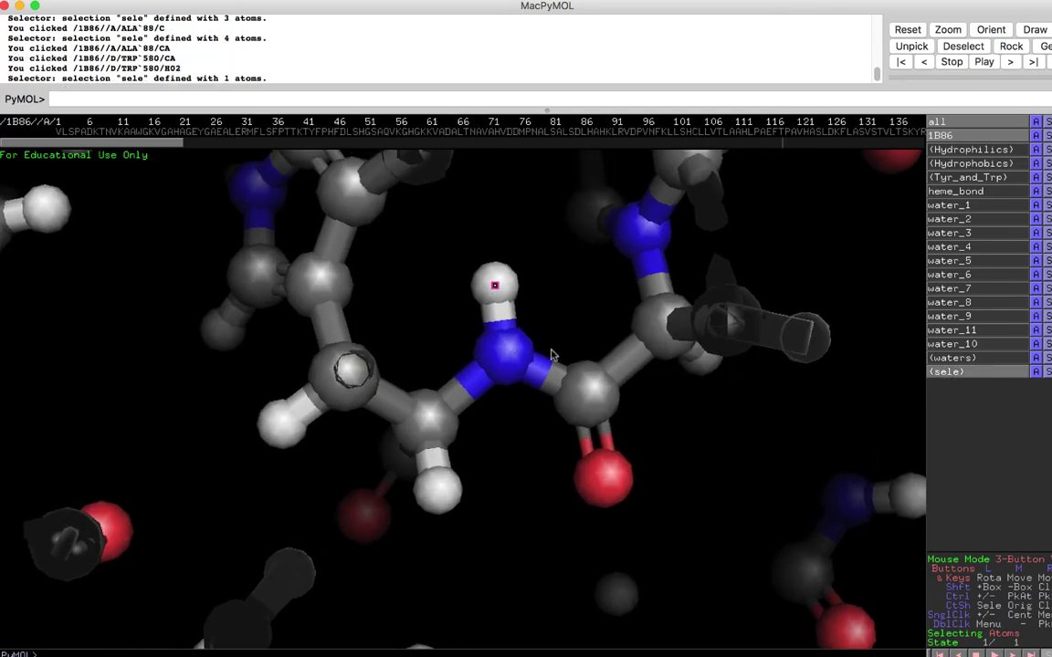
pyautogui.moveTo(551, 355)
pyautogui.mouseDown()
pyautogui.moveTo(584, 331)
pyautogui.moveTo(590, 362)
pyautogui.mouseUp()
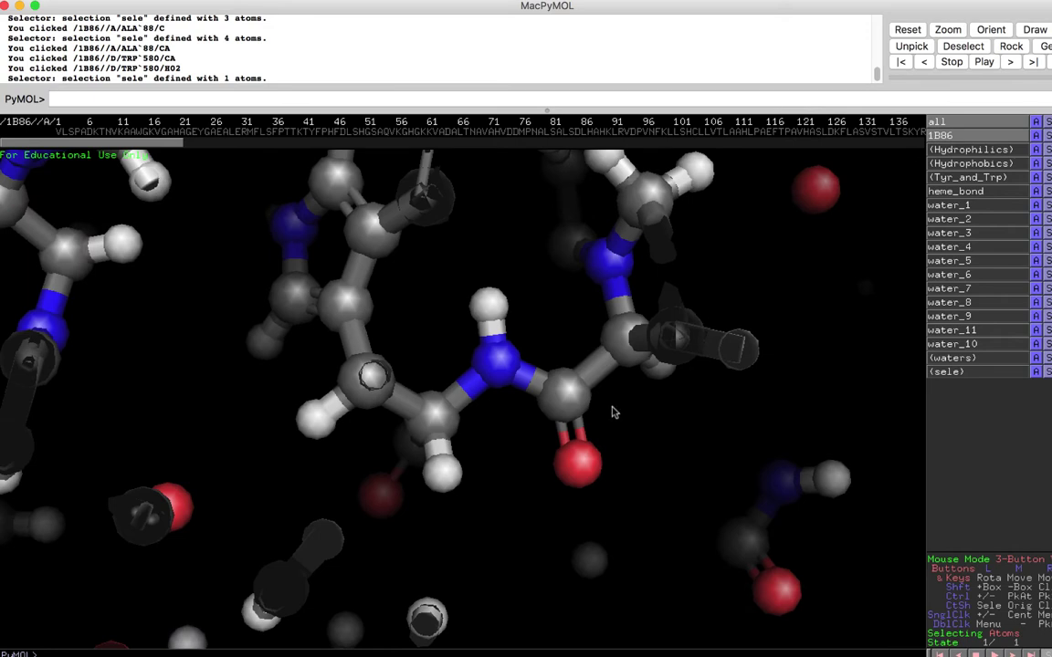
pyautogui.moveTo(614, 443); pyautogui.dragTo(574, 367, button='middle')
pyautogui.moveTo(579, 354); pyautogui.dragTo(660, 376, button='right')
pyautogui.moveTo(660, 376); pyautogui.dragTo(545, 462, button='middle')
pyautogui.moveTo(582, 411); pyautogui.dragTo(603, 395)
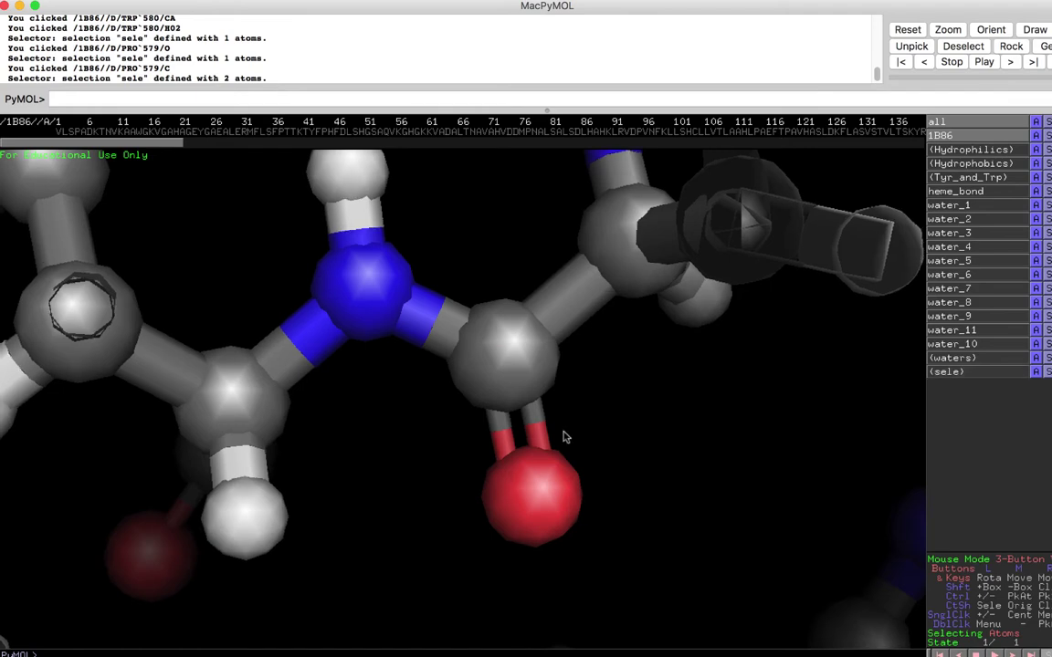
# Step: Locate the peptide bond between chain A tyrosine 140 and arginine 141 and select its C, O, N and H02 atoms
pyautogui.moveTo(564, 437); pyautogui.dragTo(495, 408, button='right')
pyautogui.scroll(3, 495, 408)
pyautogui.scroll(-5, 495, 408)
pyautogui.moveTo(597, 302); pyautogui.dragTo(474, 461, button='middle')
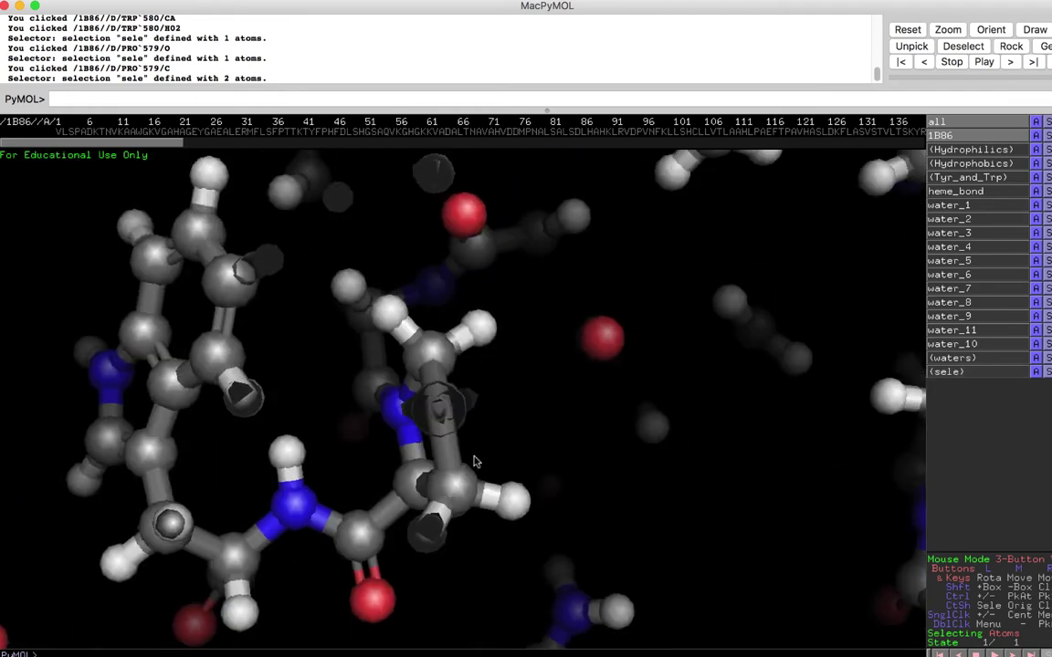
pyautogui.moveTo(473, 462); pyautogui.dragTo(566, 341)
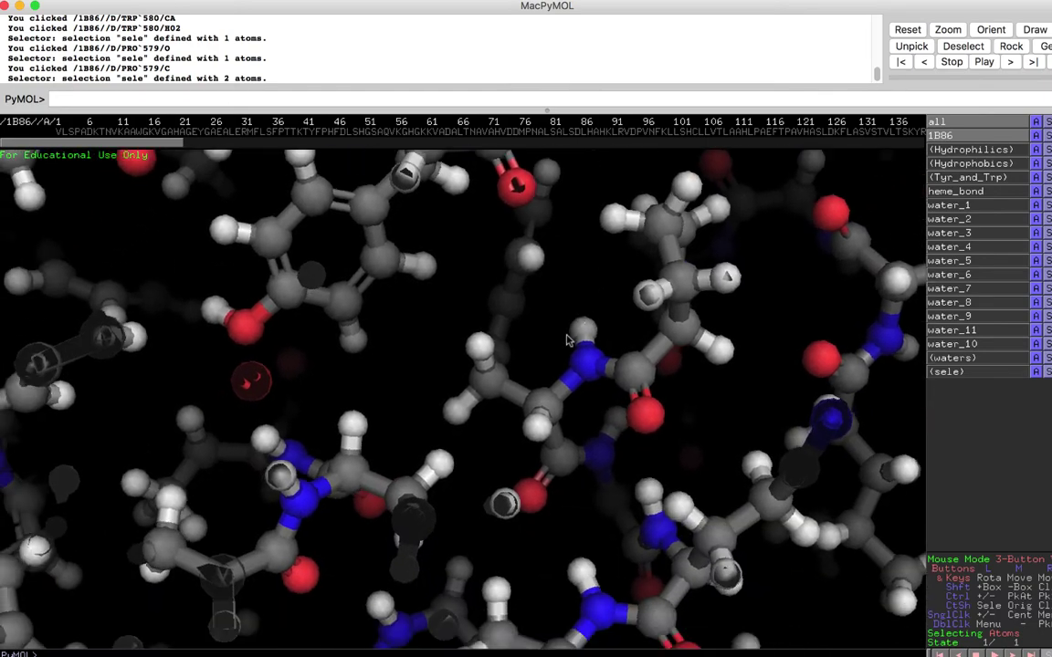
pyautogui.moveTo(501, 472); pyautogui.dragTo(543, 449)
pyautogui.moveTo(747, 399); pyautogui.dragTo(517, 452)
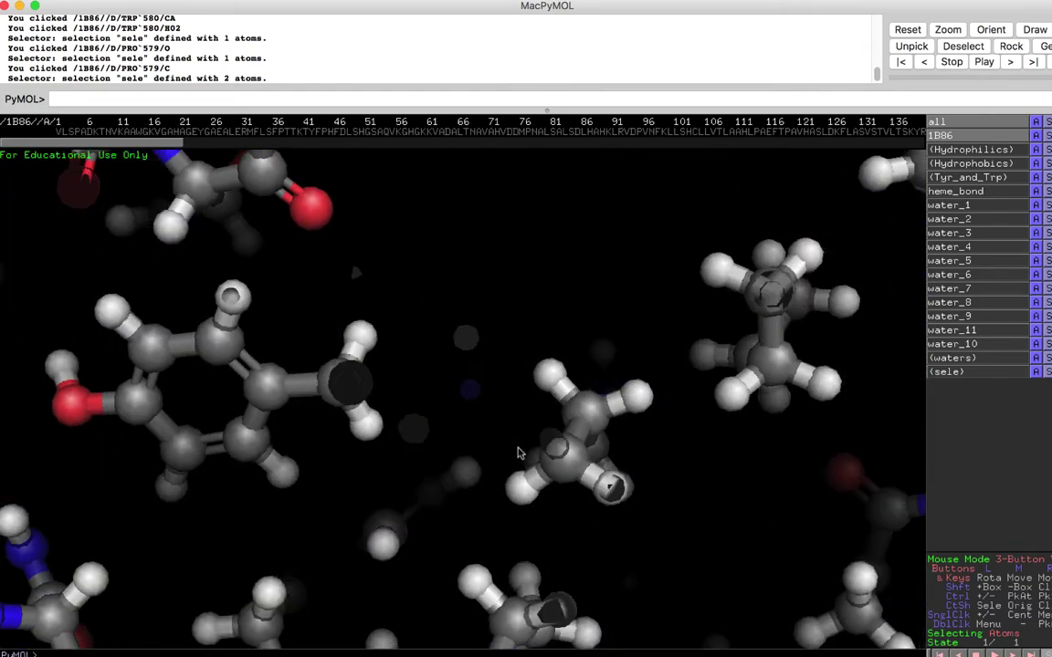
pyautogui.scroll(5, 519, 452)
pyautogui.moveTo(474, 433); pyautogui.dragTo(502, 430, button='middle')
pyautogui.moveTo(503, 430); pyautogui.dragTo(493, 468, button='right')
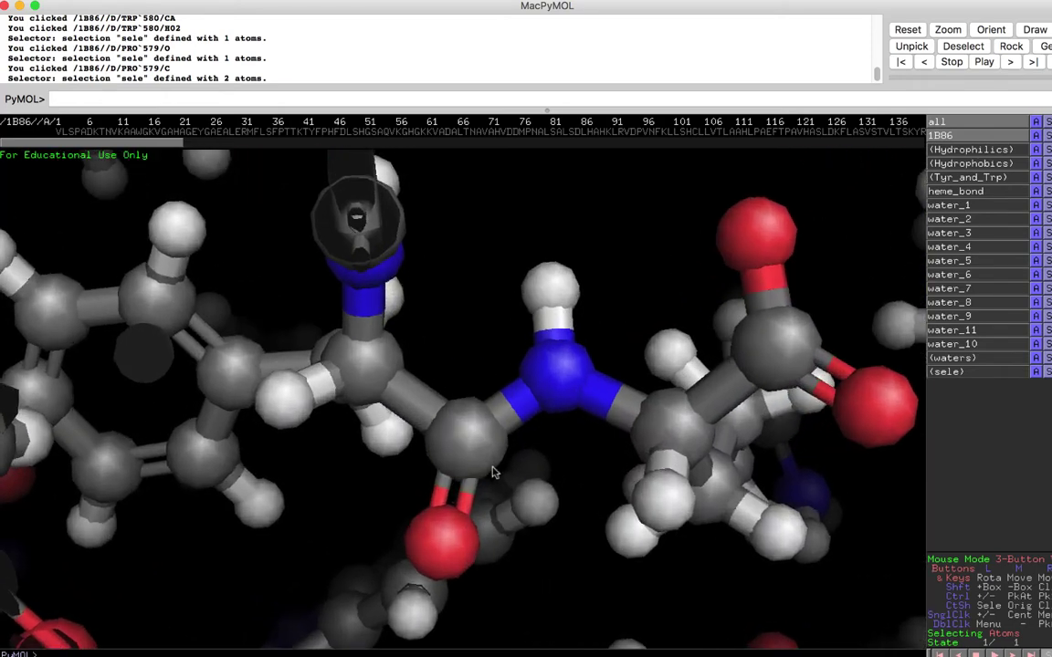
pyautogui.moveTo(493, 472); pyautogui.dragTo(475, 387, button='middle')
pyautogui.click(453, 486)
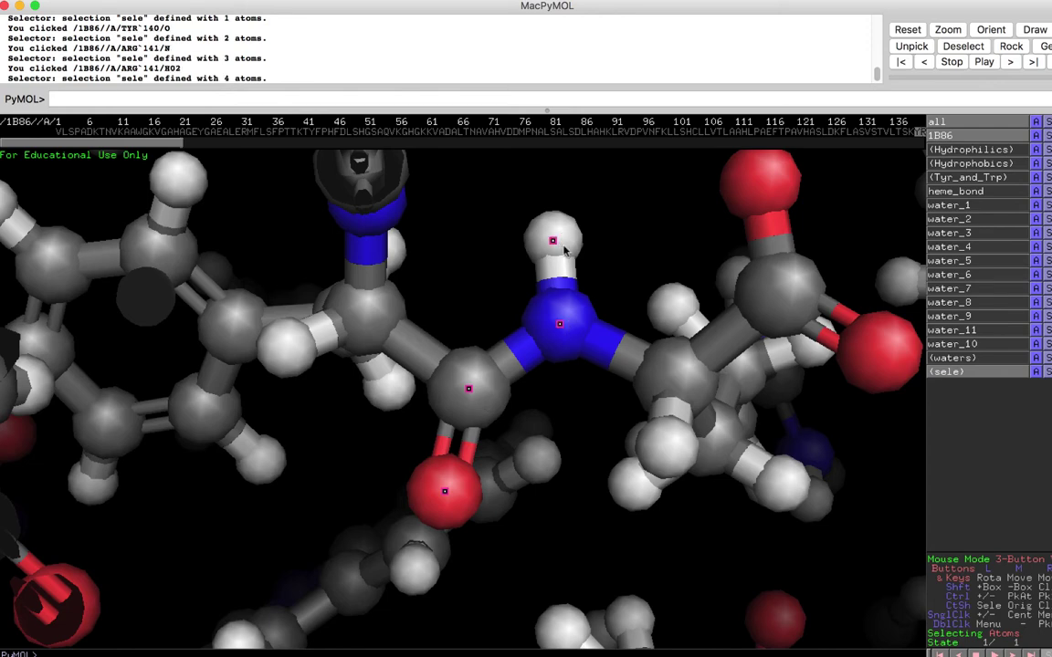
# Step: Examine another peptide bond near the selected atoms up close and survey the surrounding residues
pyautogui.moveTo(523, 496); pyautogui.dragTo(502, 471, button='right')
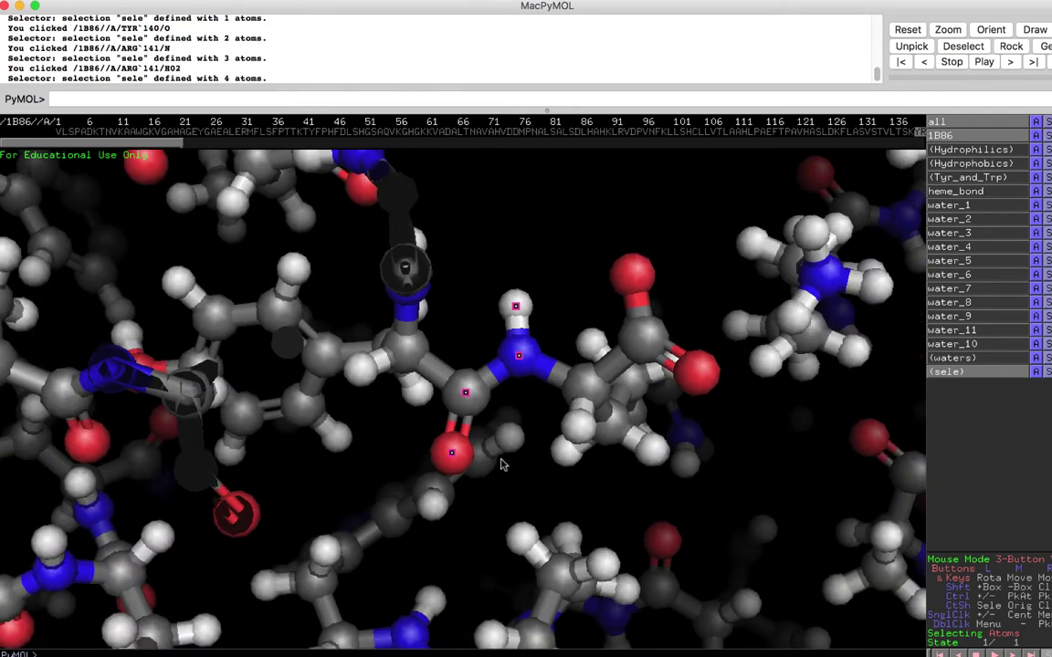
pyautogui.moveTo(501, 465); pyautogui.dragTo(611, 226, button='middle')
pyautogui.moveTo(494, 490); pyautogui.dragTo(704, 573, button='right')
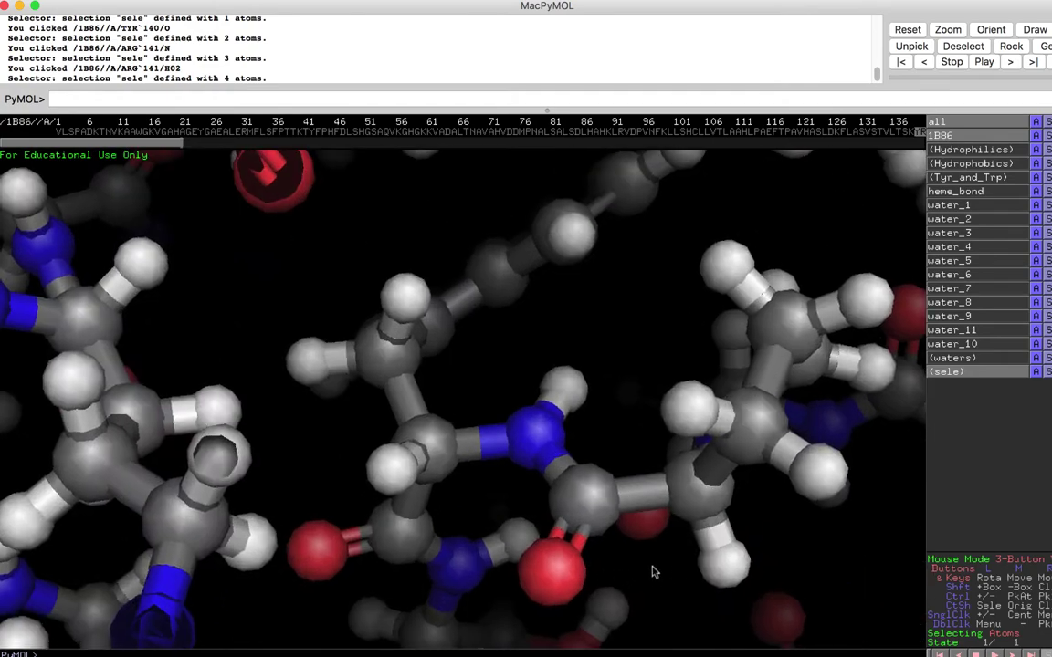
pyautogui.moveTo(652, 573); pyautogui.dragTo(616, 501)
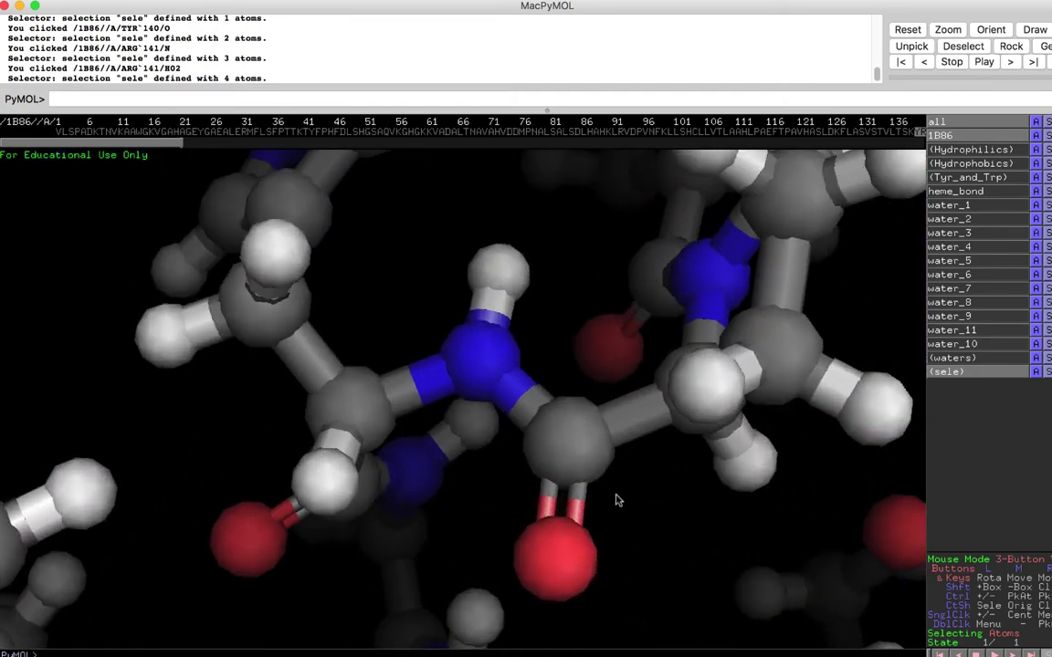
pyautogui.moveTo(618, 500); pyautogui.dragTo(591, 294, button='right')
pyautogui.moveTo(610, 458); pyautogui.dragTo(554, 382, button='middle')
pyautogui.moveTo(605, 500); pyautogui.dragTo(533, 562, button='middle')
pyautogui.moveTo(543, 542); pyautogui.dragTo(551, 397, button='right')
pyautogui.moveTo(580, 428); pyautogui.dragTo(676, 521, button='middle')
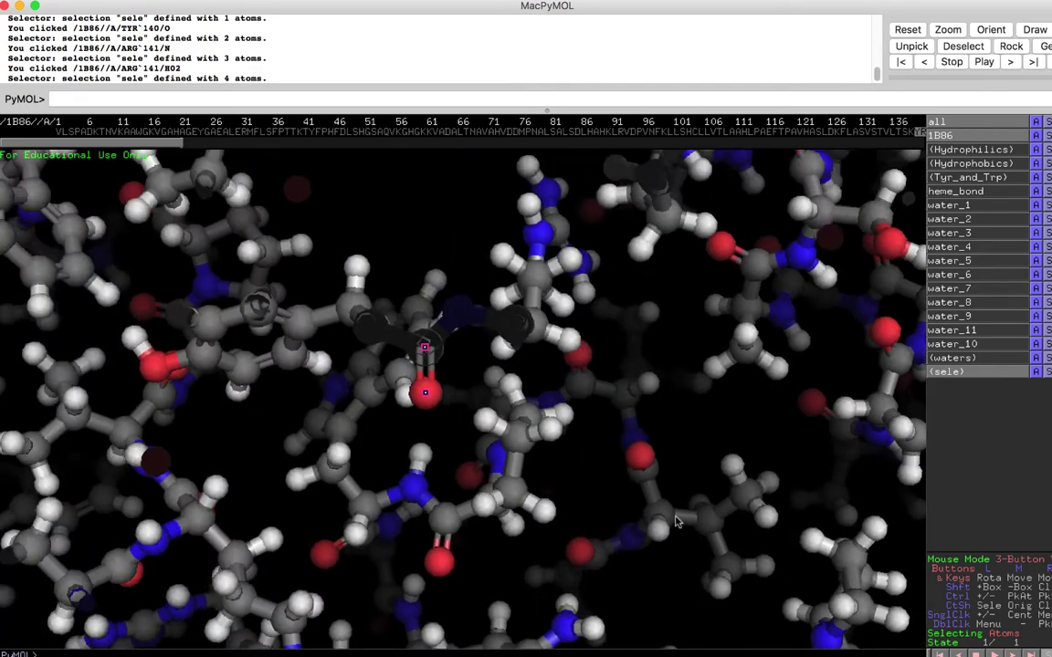
pyautogui.moveTo(604, 459); pyautogui.dragTo(678, 539, button='middle')
pyautogui.moveTo(639, 534); pyautogui.dragTo(557, 411, button='right')
pyautogui.moveTo(534, 401); pyautogui.dragTo(664, 521, button='middle')
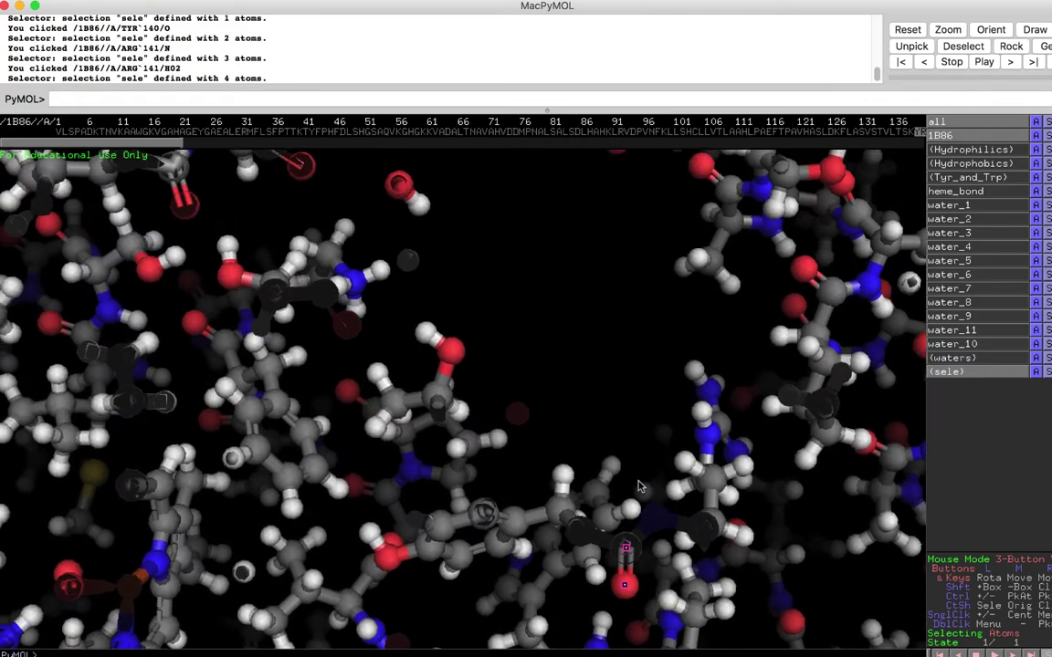
# Step: Find the hydroxyl side chain of threonine 137 and centre the view on its CB carbon
pyautogui.moveTo(495, 364); pyautogui.dragTo(549, 375, button='middle')
pyautogui.moveTo(549, 376); pyautogui.dragTo(556, 505, button='right')
pyautogui.moveTo(501, 461); pyautogui.dragTo(538, 447, button='middle')
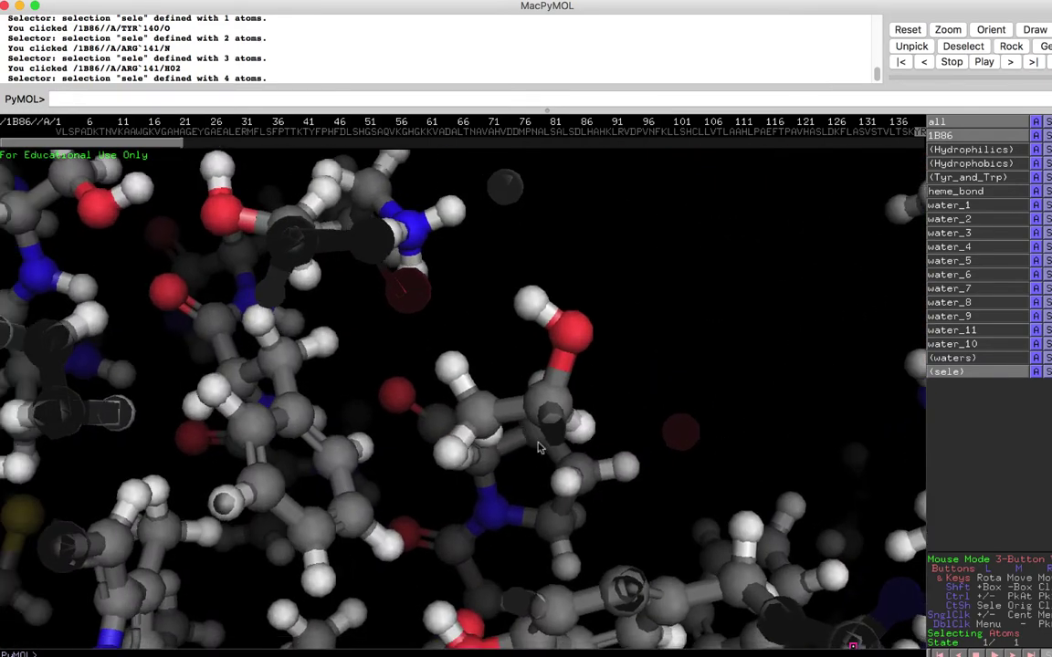
pyautogui.moveTo(537, 447); pyautogui.dragTo(534, 422, button='right')
pyautogui.scroll(-3, 534, 422)
pyautogui.scroll(10, 533, 426)
pyautogui.moveTo(505, 431); pyautogui.dragTo(531, 429, button='middle')
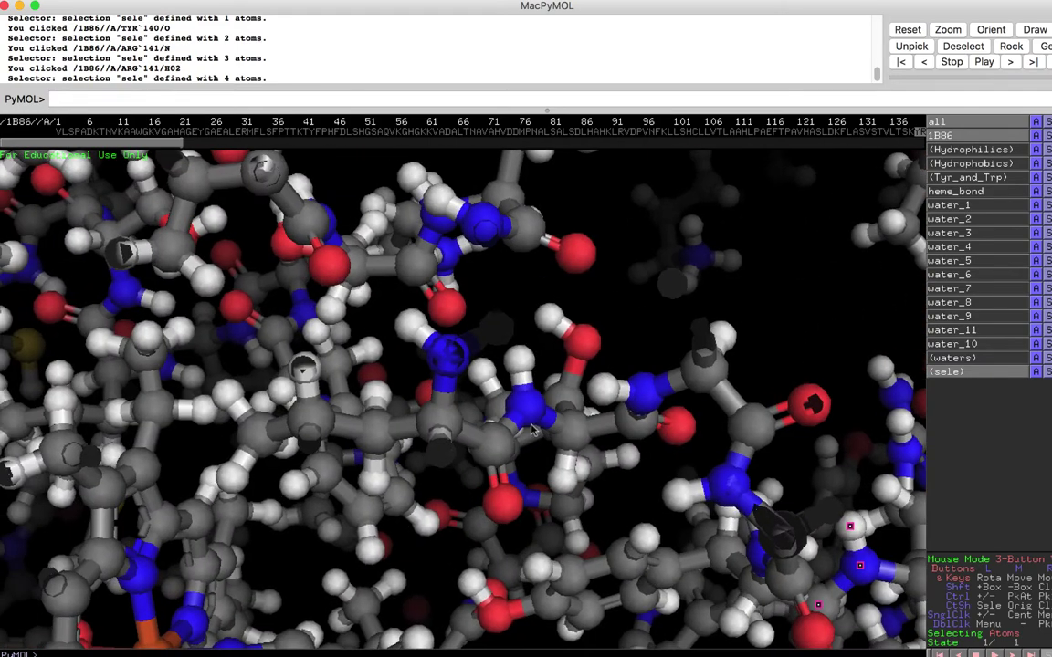
pyautogui.scroll(-8, 557, 410)
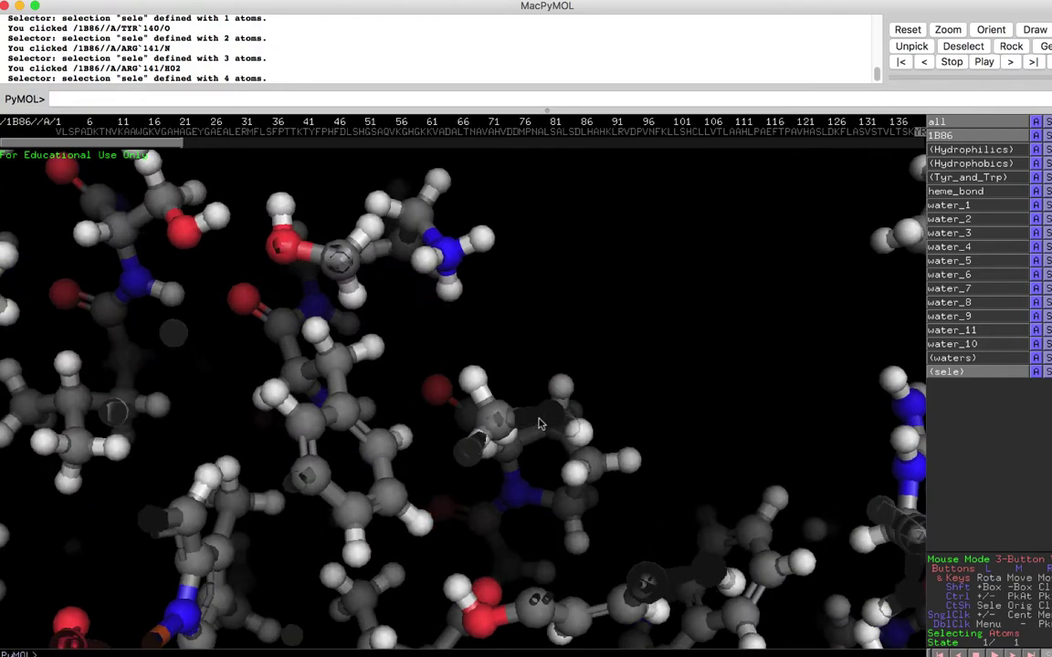
pyautogui.scroll(1, 539, 423)
pyautogui.scroll(3, 539, 423)
pyautogui.scroll(-1, 550, 413)
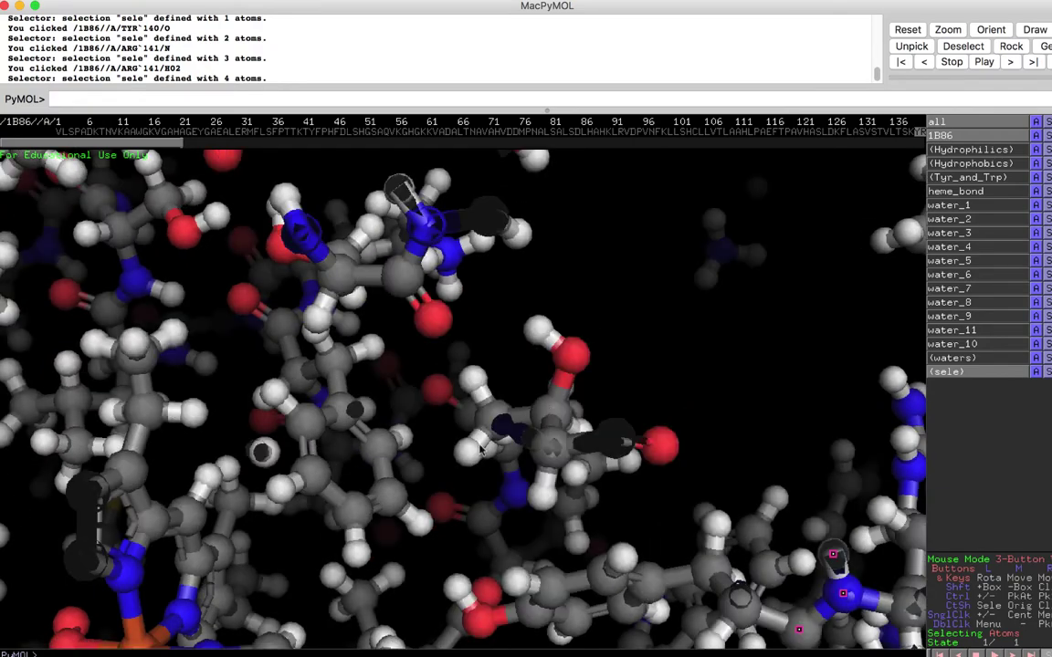
pyautogui.middleClick(481, 449)
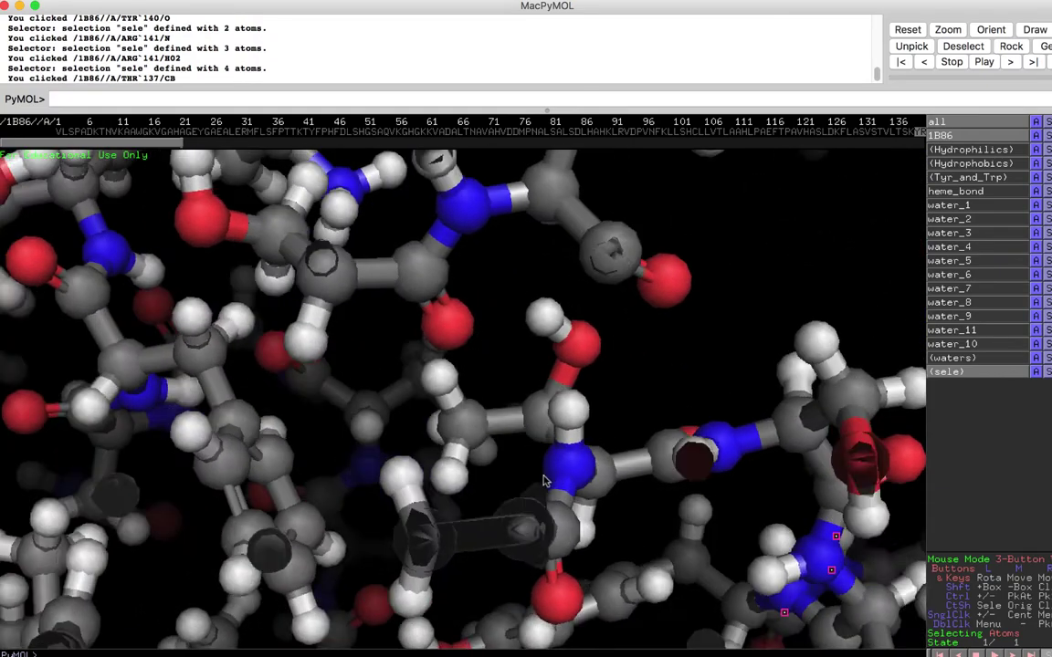
# Step: Zoom in on threonine 137's hydroxyl group and add its OG1, HO1 and CB atoms to the selection
pyautogui.moveTo(542, 481); pyautogui.dragTo(602, 423)
pyautogui.moveTo(549, 409); pyautogui.dragTo(599, 422, button='right')
pyautogui.moveTo(599, 423); pyautogui.dragTo(559, 438)
pyautogui.moveTo(769, 381); pyautogui.dragTo(765, 330)
pyautogui.moveTo(579, 372); pyautogui.dragTo(595, 373)
pyautogui.moveTo(594, 373); pyautogui.dragTo(575, 453, button='right')
pyautogui.moveTo(575, 453); pyautogui.dragTo(572, 521, button='middle')
pyautogui.moveTo(548, 413); pyautogui.dragTo(488, 369)
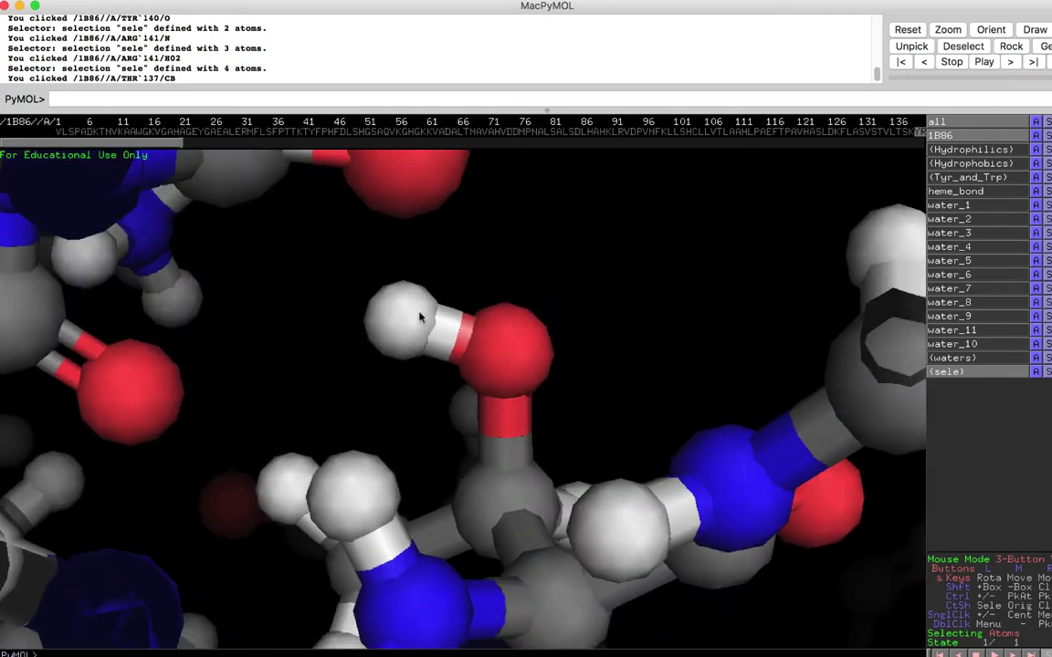
pyautogui.click(497, 511)
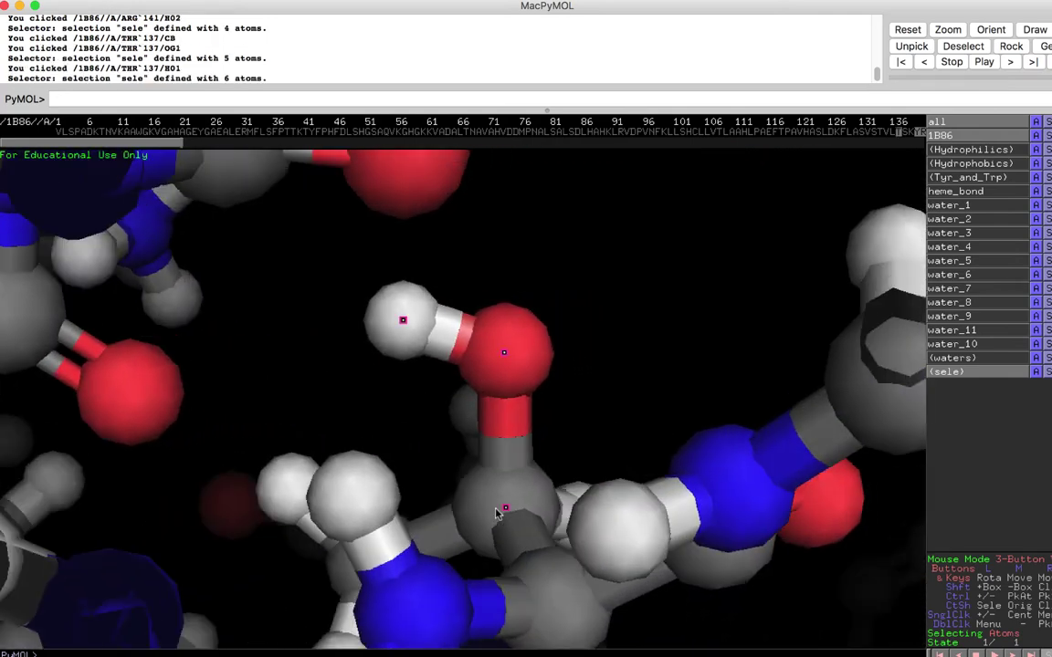
pyautogui.moveTo(600, 419); pyautogui.dragTo(575, 363, button='right')
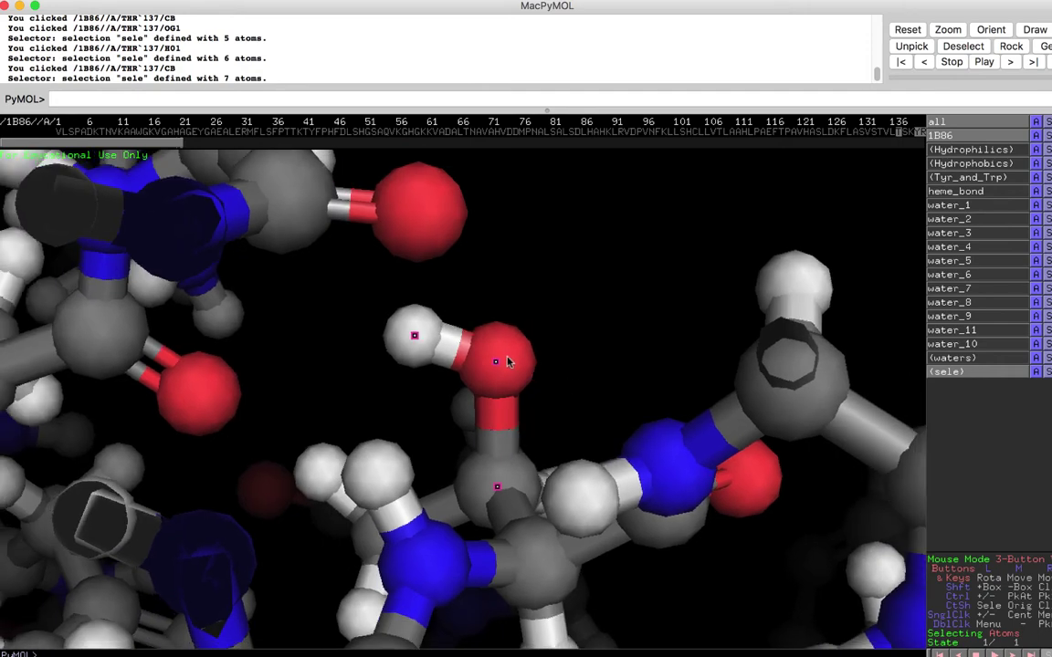
# Step: Clear the selection and select leucine 136's CB carbon, threonine 137's backbone nitrogen and the nearby hydroxyl oxygen
pyautogui.moveTo(575, 404); pyautogui.dragTo(570, 243, button='right')
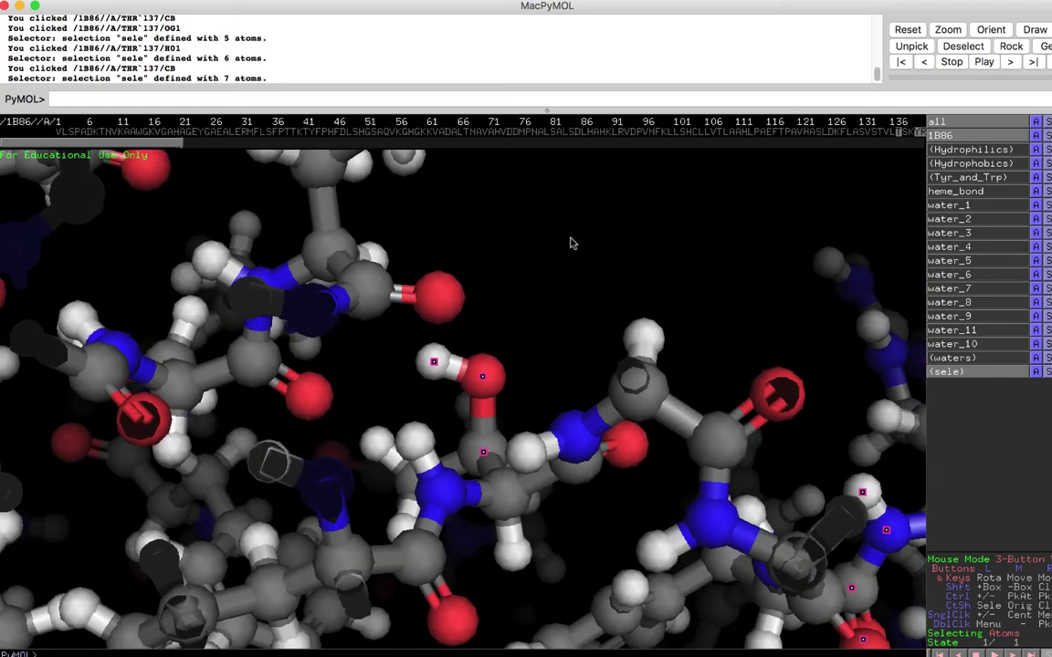
pyautogui.click(555, 340)
pyautogui.moveTo(573, 427); pyautogui.dragTo(537, 233, button='right')
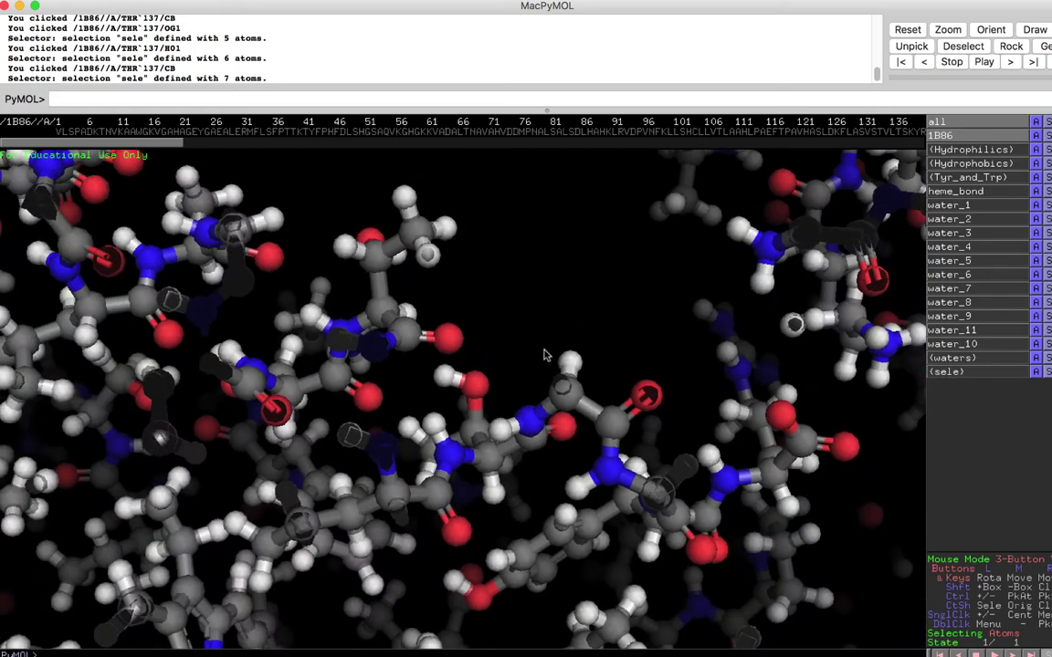
pyautogui.moveTo(520, 420); pyautogui.dragTo(549, 402)
pyautogui.moveTo(452, 362); pyautogui.dragTo(578, 357, button='middle')
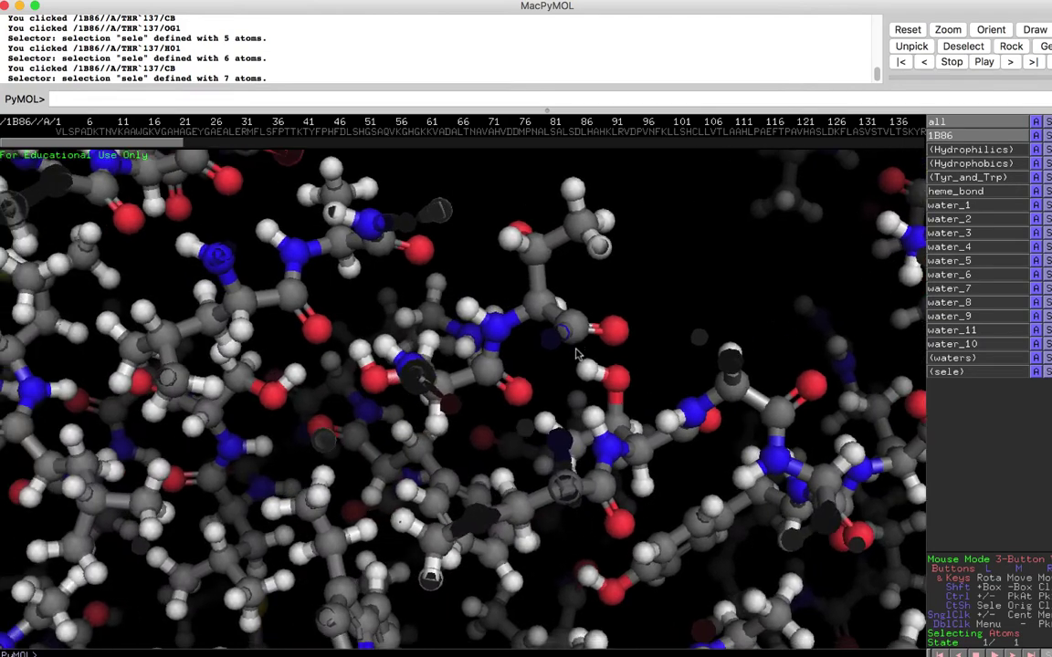
pyautogui.moveTo(578, 357); pyautogui.dragTo(578, 454, button='right')
pyautogui.moveTo(505, 454)
pyautogui.mouseDown()
pyautogui.moveTo(493, 422)
pyautogui.moveTo(493, 333)
pyautogui.moveTo(500, 437)
pyautogui.moveTo(521, 397)
pyautogui.moveTo(551, 457)
pyautogui.moveTo(533, 436)
pyautogui.moveTo(508, 437)
pyautogui.mouseUp()
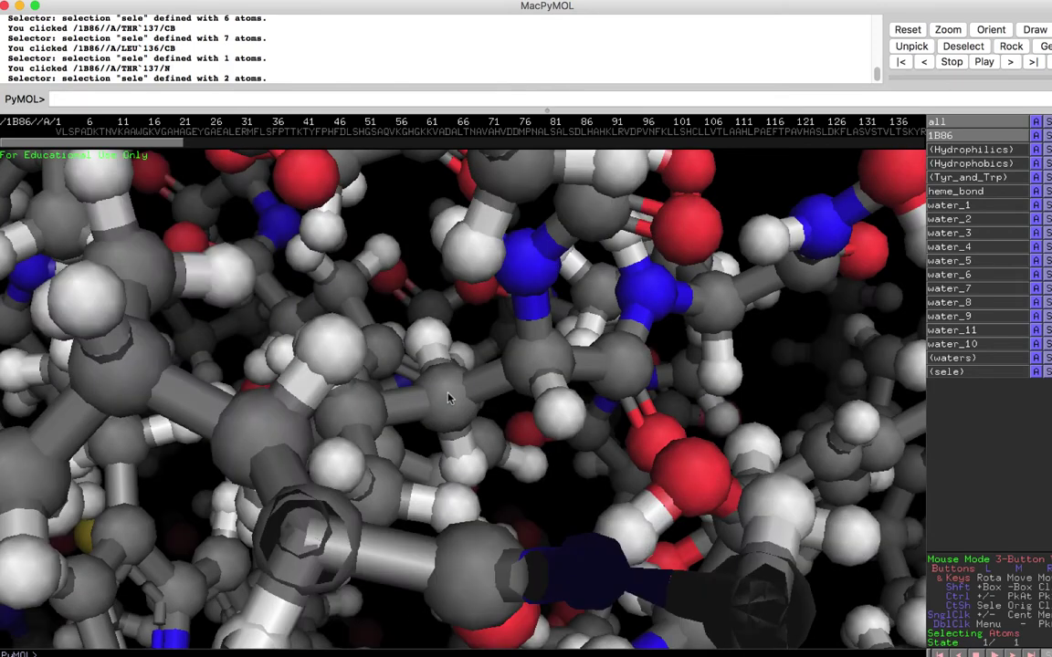
pyautogui.click(451, 396)
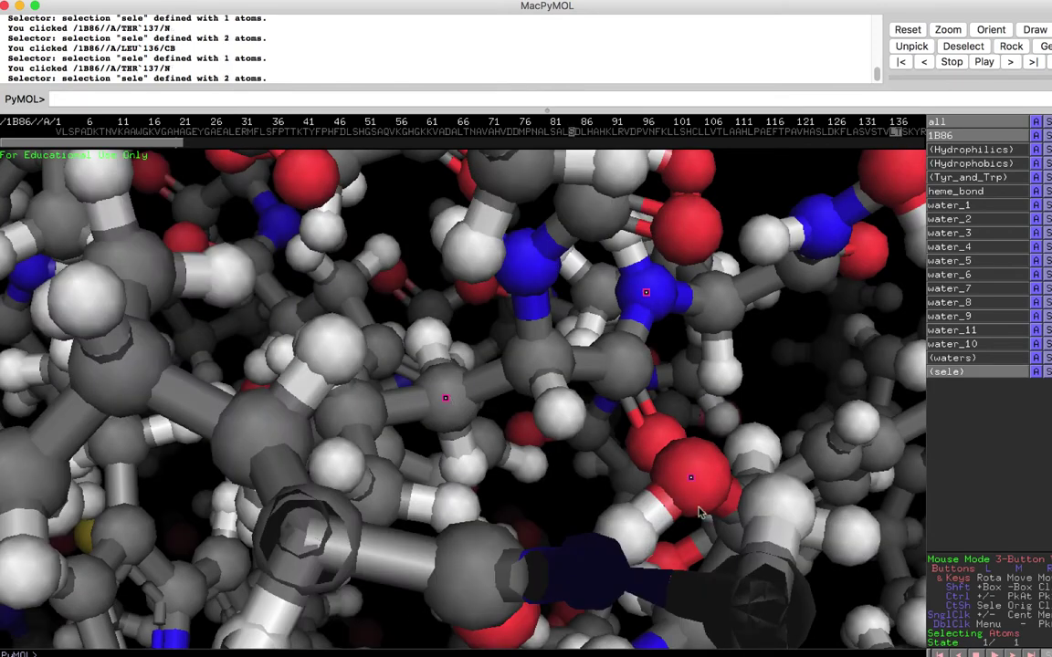
# Step: Find a sulfur atom beyond the selected atoms and centre the view on methionine 76's SD atom
pyautogui.moveTo(700, 513); pyautogui.dragTo(589, 351)
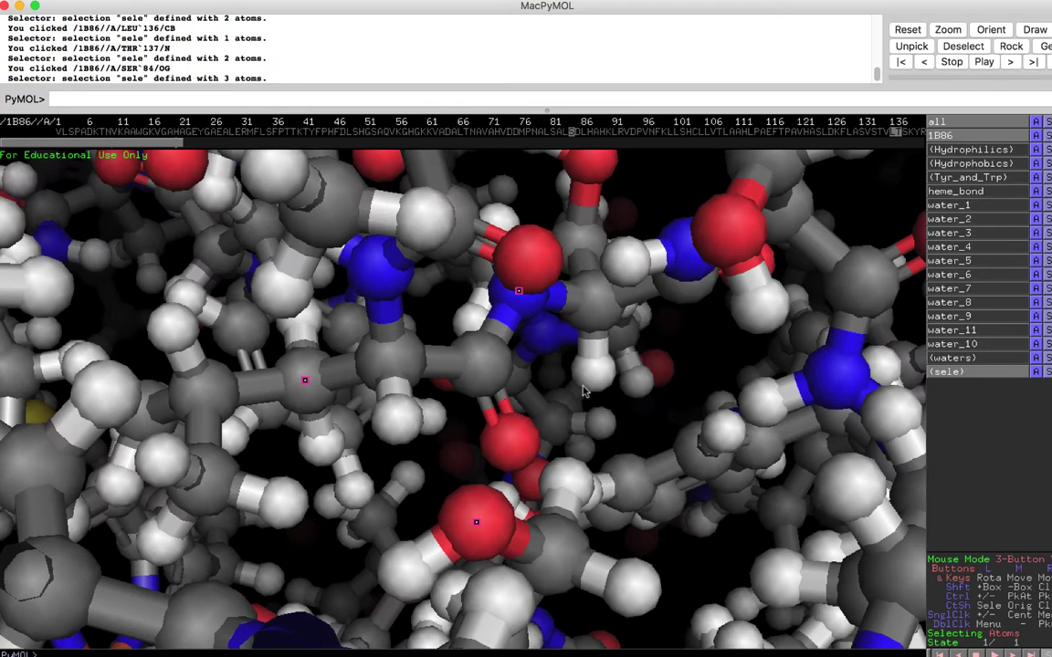
pyautogui.moveTo(584, 391); pyautogui.dragTo(629, 432, button='middle')
pyautogui.moveTo(629, 432); pyautogui.dragTo(602, 434)
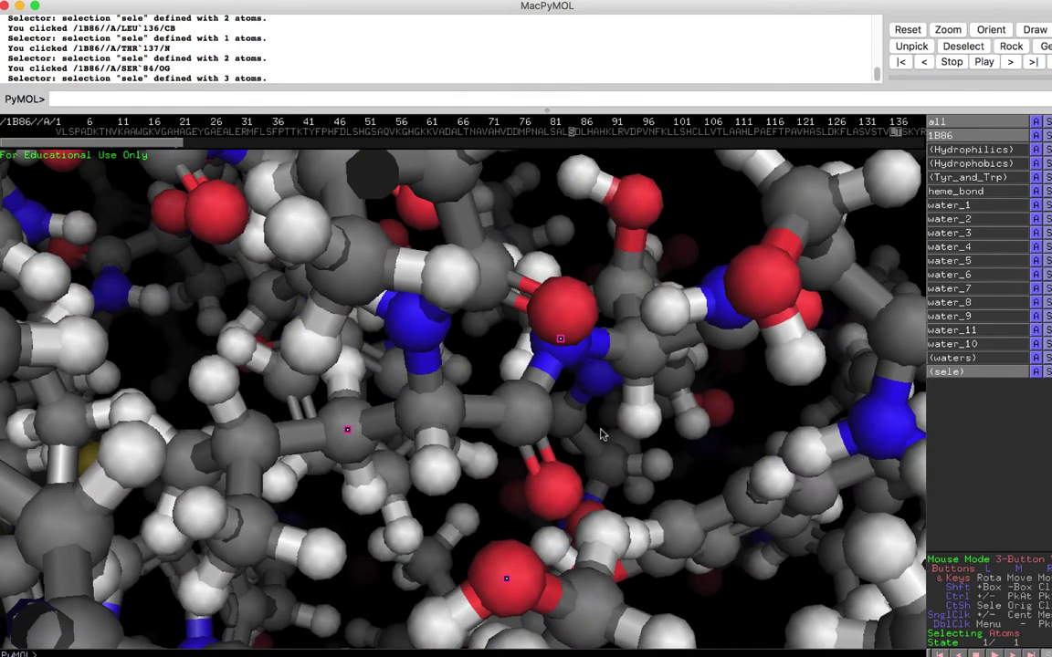
pyautogui.moveTo(610, 441); pyautogui.dragTo(479, 91, button='right')
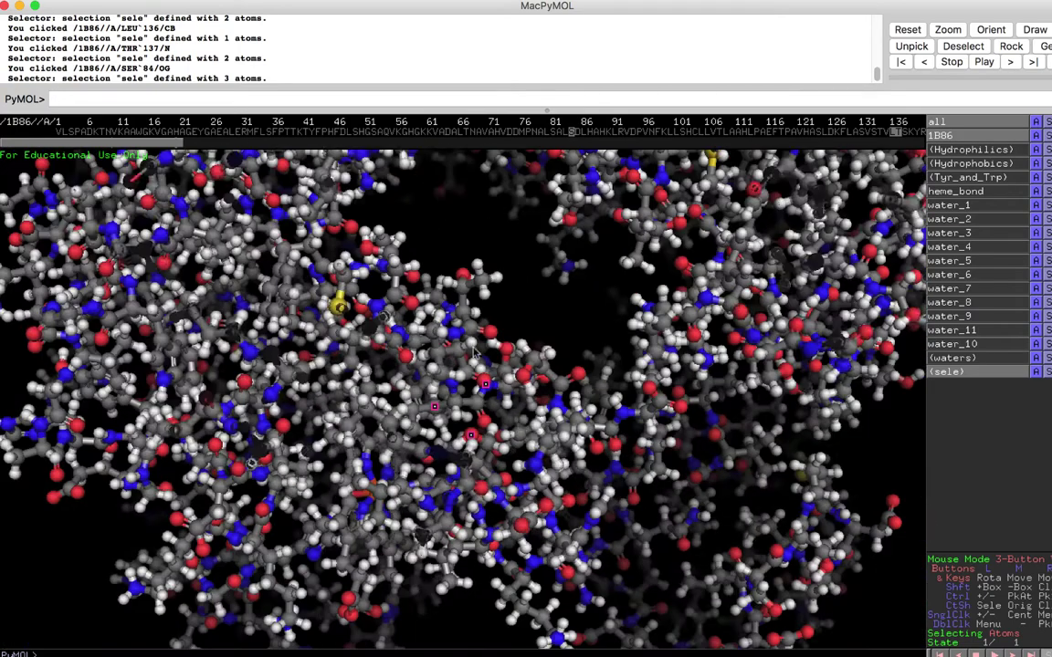
pyautogui.scroll(-4, 535, 440)
pyautogui.scroll(6, 535, 440)
pyautogui.scroll(3, 535, 440)
pyautogui.moveTo(476, 384)
pyautogui.mouseDown()
pyautogui.moveTo(442, 381)
pyautogui.moveTo(466, 376)
pyautogui.mouseUp()
pyautogui.moveTo(467, 377); pyautogui.dragTo(463, 489, button='right')
pyautogui.moveTo(416, 232); pyautogui.dragTo(405, 400, button='middle')
pyautogui.click(404, 407)
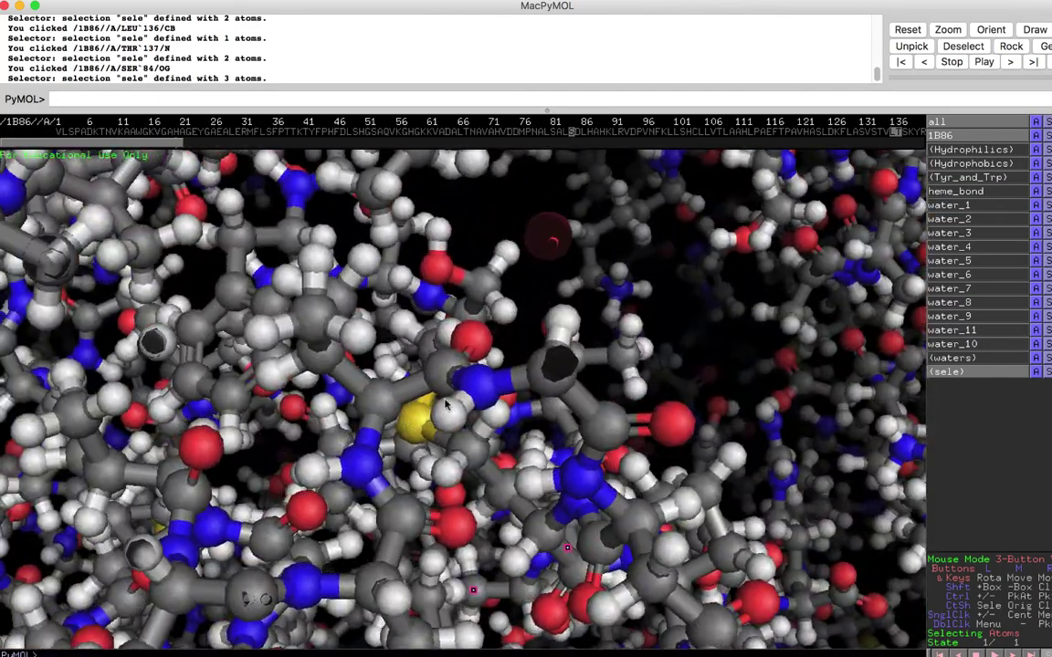
# Step: Adjust the clipping slab around methionine 76's sulfur and centre the view on it again
pyautogui.scroll(5, 429, 457)
pyautogui.scroll(5, 441, 490)
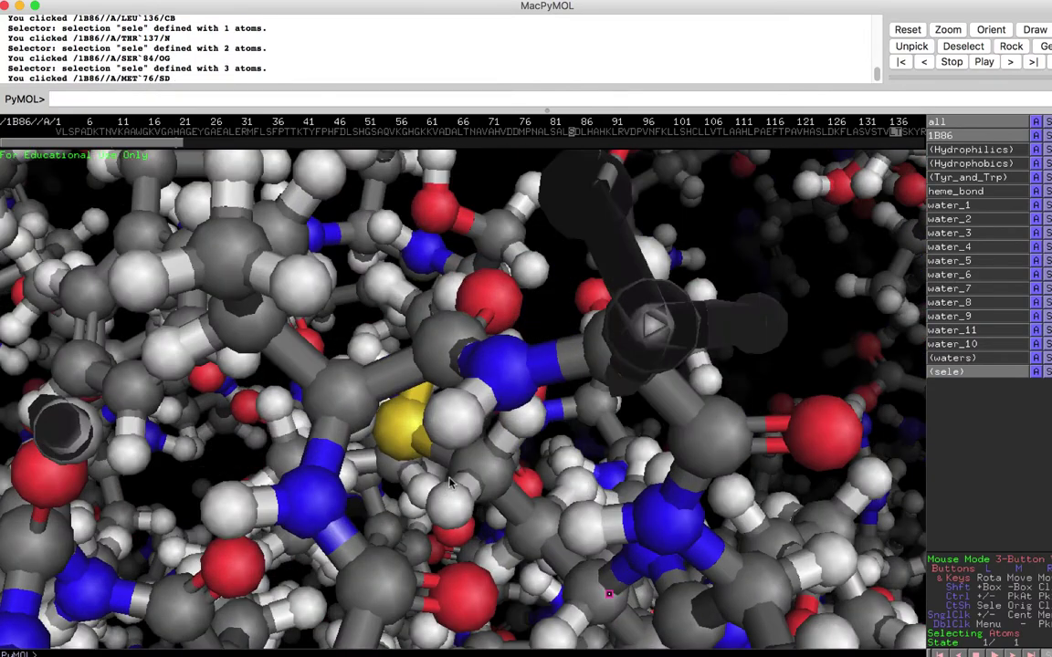
pyautogui.scroll(-5, 584, 413)
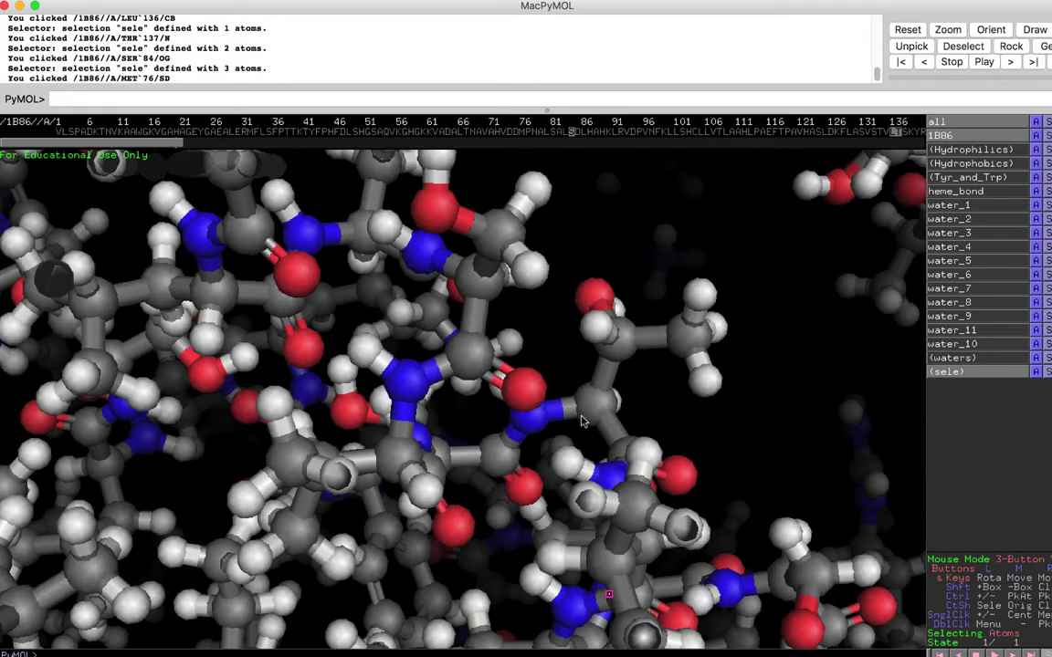
pyautogui.moveTo(677, 297); pyautogui.dragTo(522, 334)
pyautogui.scroll(-3, 523, 334)
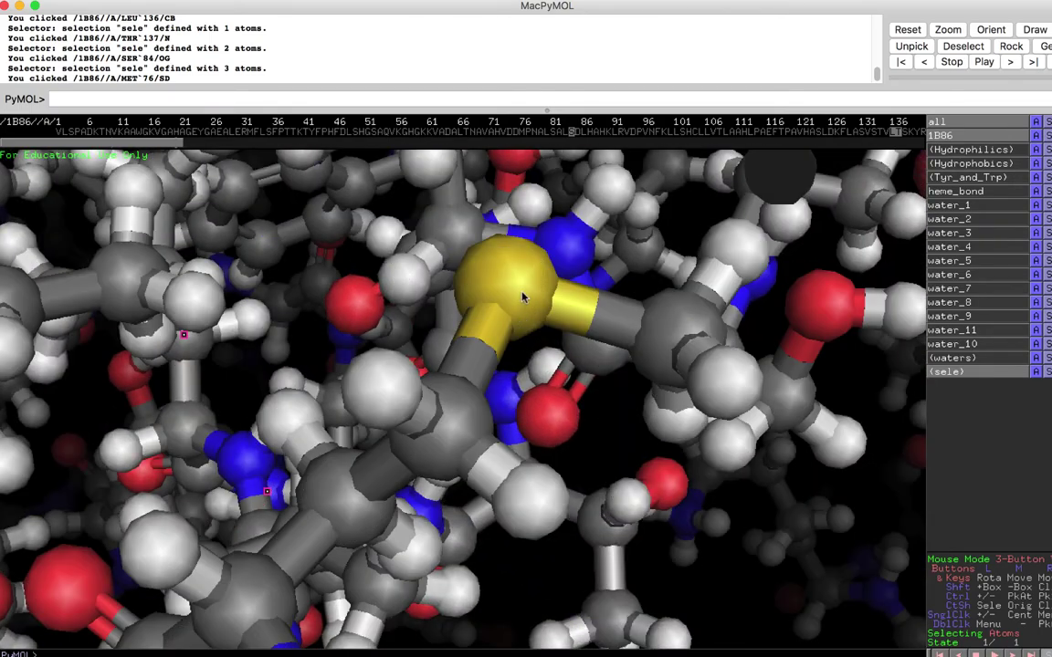
pyautogui.middleClick(505, 274)
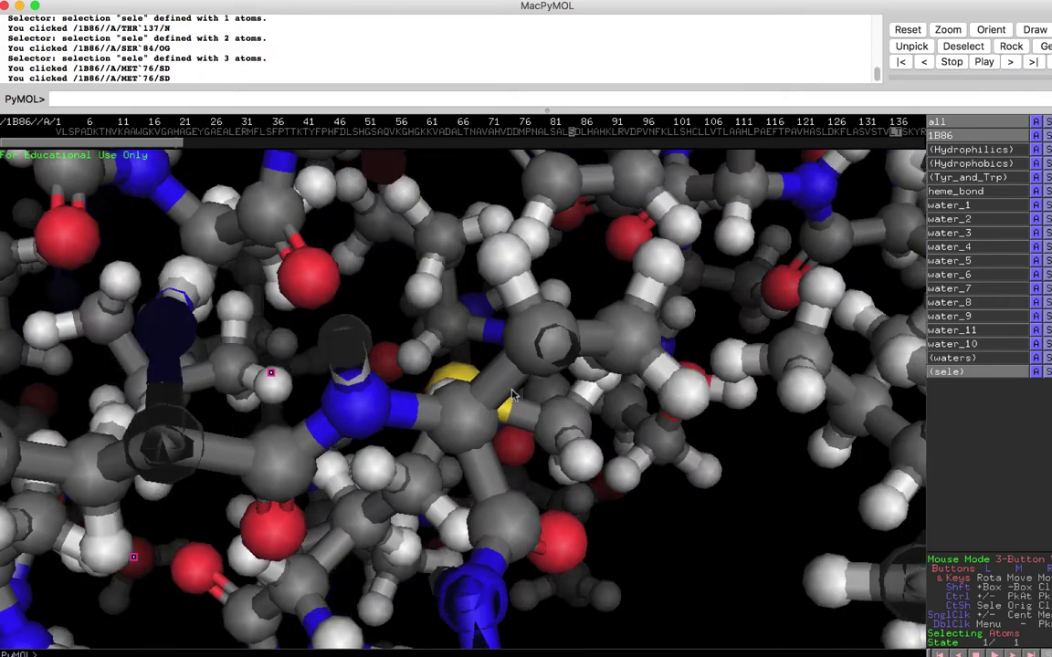
# Step: Turn methionine 76's sulfur into clear view and add its SD, CE and CG atoms to the selection
pyautogui.moveTo(497, 425); pyautogui.dragTo(598, 311)
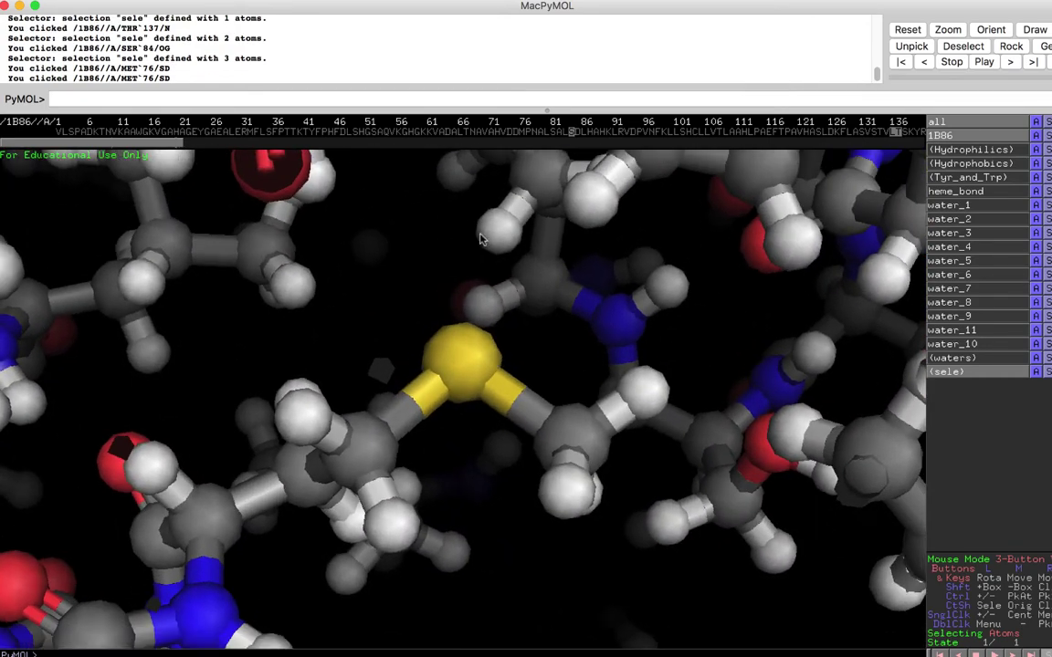
pyautogui.moveTo(484, 234); pyautogui.dragTo(491, 321, button='right')
pyautogui.moveTo(490, 322); pyautogui.dragTo(418, 382)
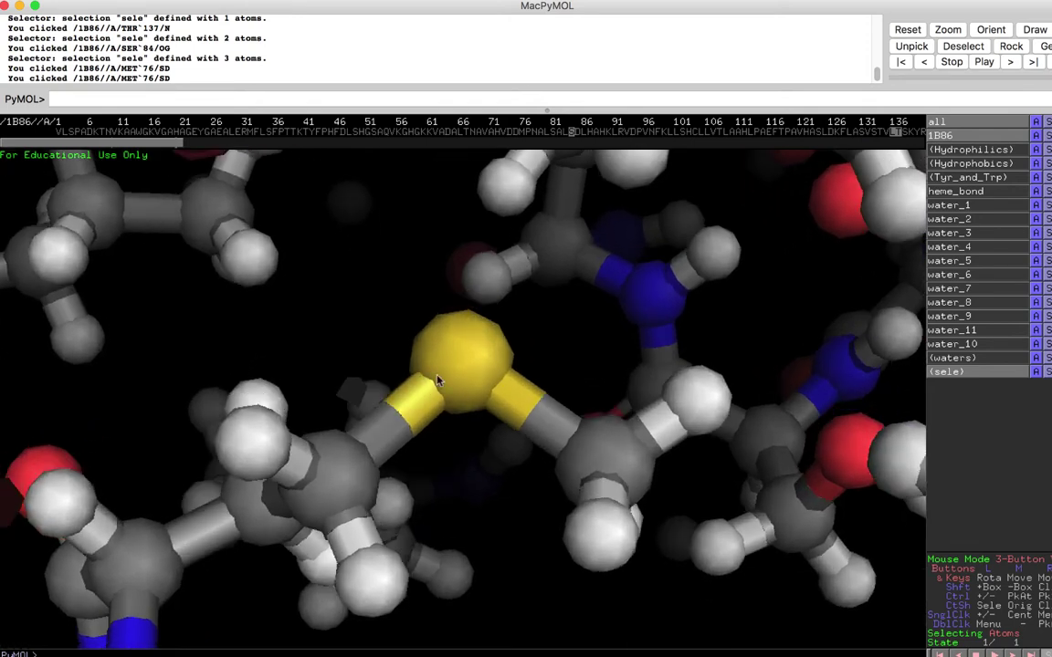
pyautogui.click(467, 349)
pyautogui.click(604, 464)
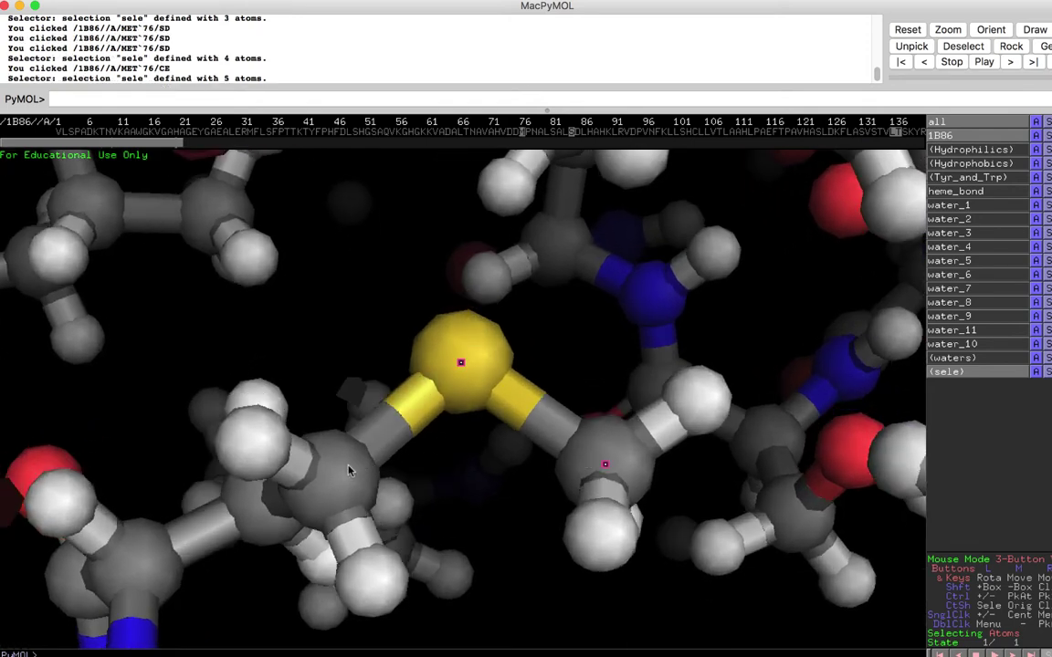
pyautogui.click(343, 472)
# Step: Find another sulfur deeper in the protein and centre the view on cysteine 255's thiol hydrogen H01
pyautogui.moveTo(511, 374); pyautogui.dragTo(459, 193, button='right')
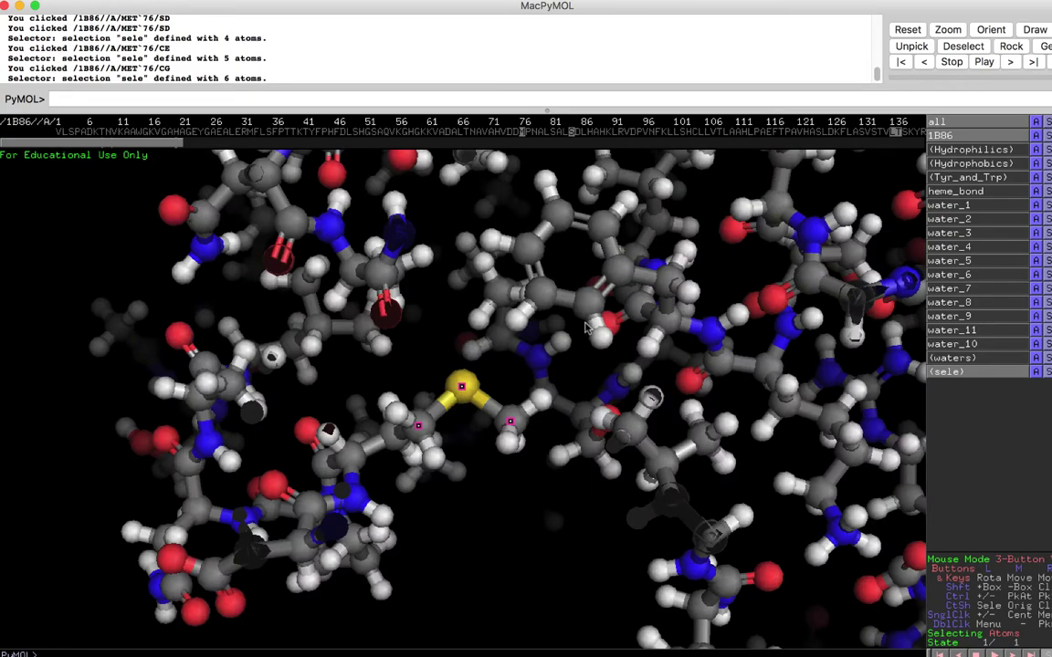
pyautogui.scroll(-3, 586, 329)
pyautogui.scroll(6, 590, 328)
pyautogui.middleClick(610, 323)
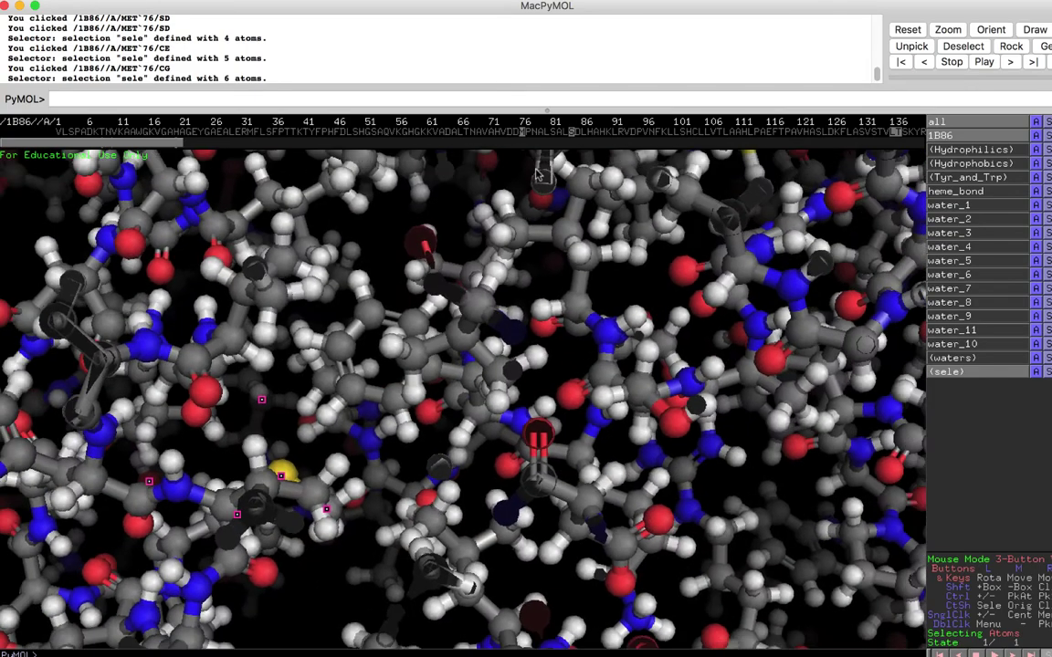
pyautogui.scroll(-3, 604, 266)
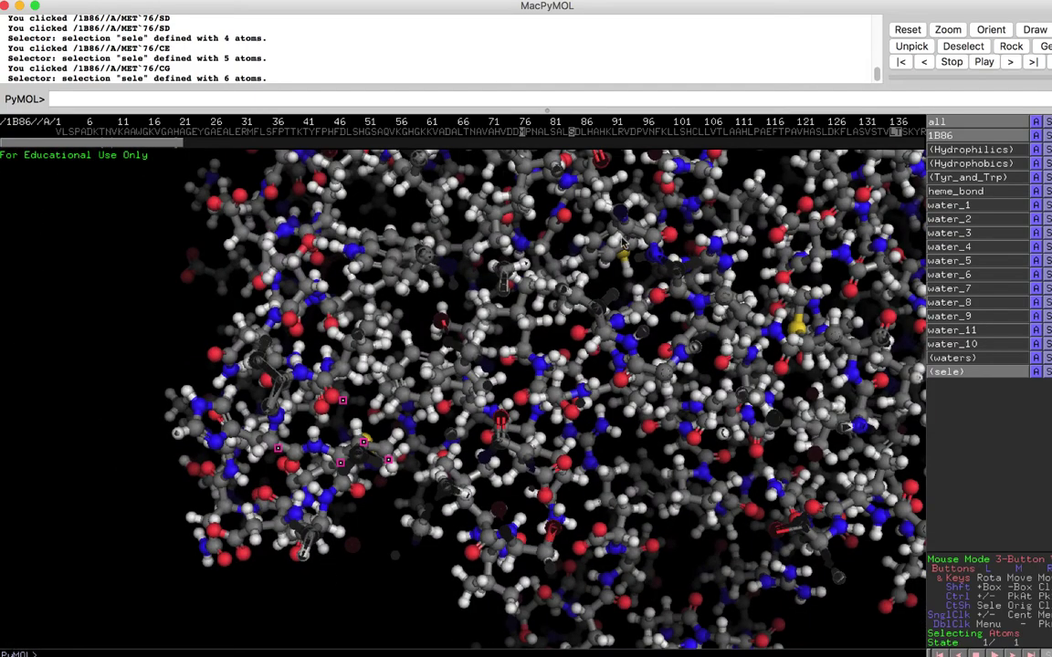
pyautogui.scroll(10, 621, 242)
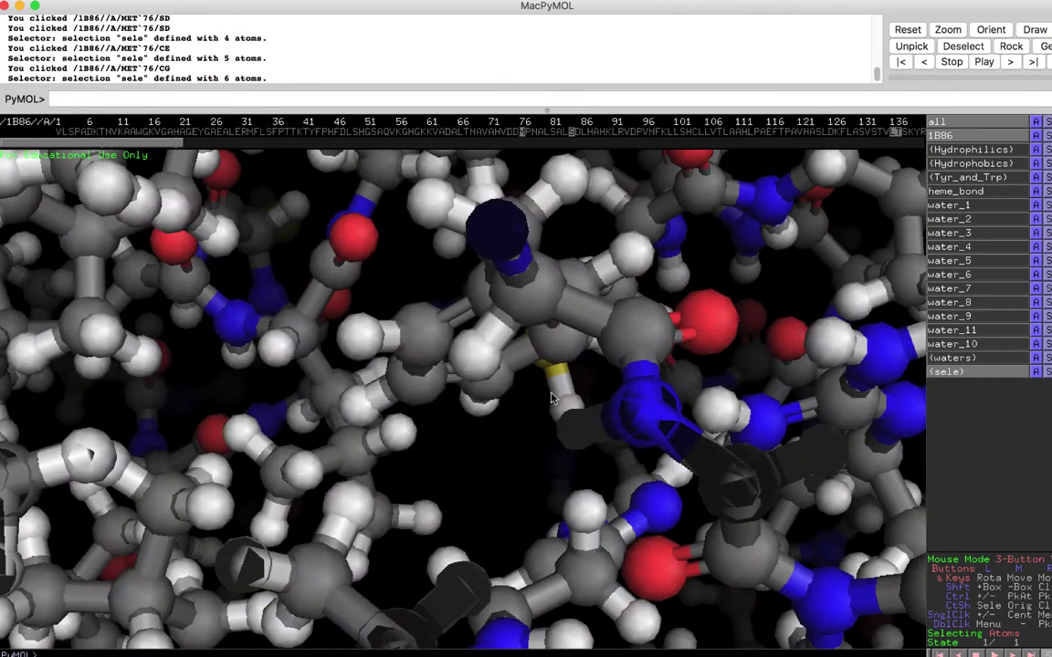
pyautogui.middleClick(551, 381)
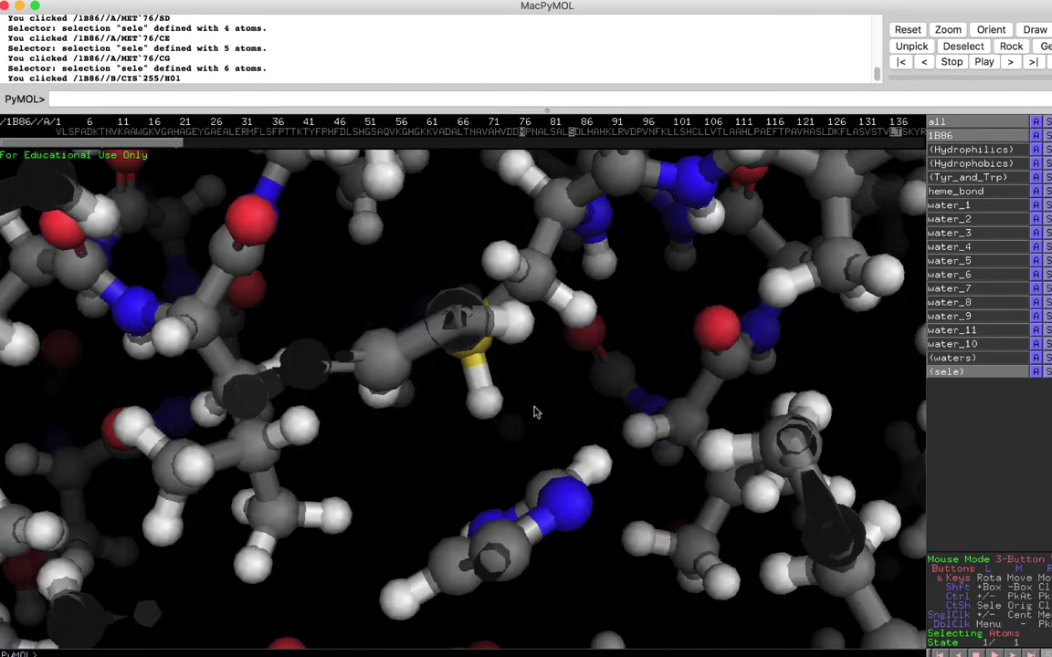
pyautogui.moveTo(535, 397); pyautogui.dragTo(551, 354)
# Step: Return to a view of the whole protein and clear the atom selection
pyautogui.moveTo(549, 388); pyautogui.dragTo(519, 146, button='right')
pyautogui.scroll(-8, 534, 392)
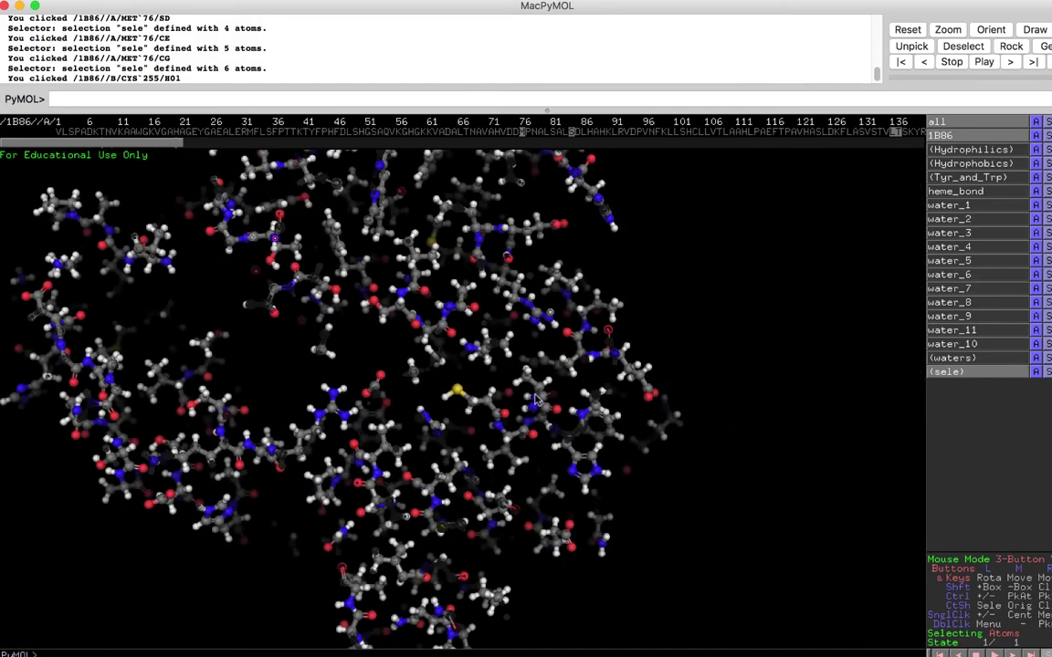
pyautogui.scroll(-6, 474, 354)
pyautogui.moveTo(426, 327); pyautogui.dragTo(508, 399, button='middle')
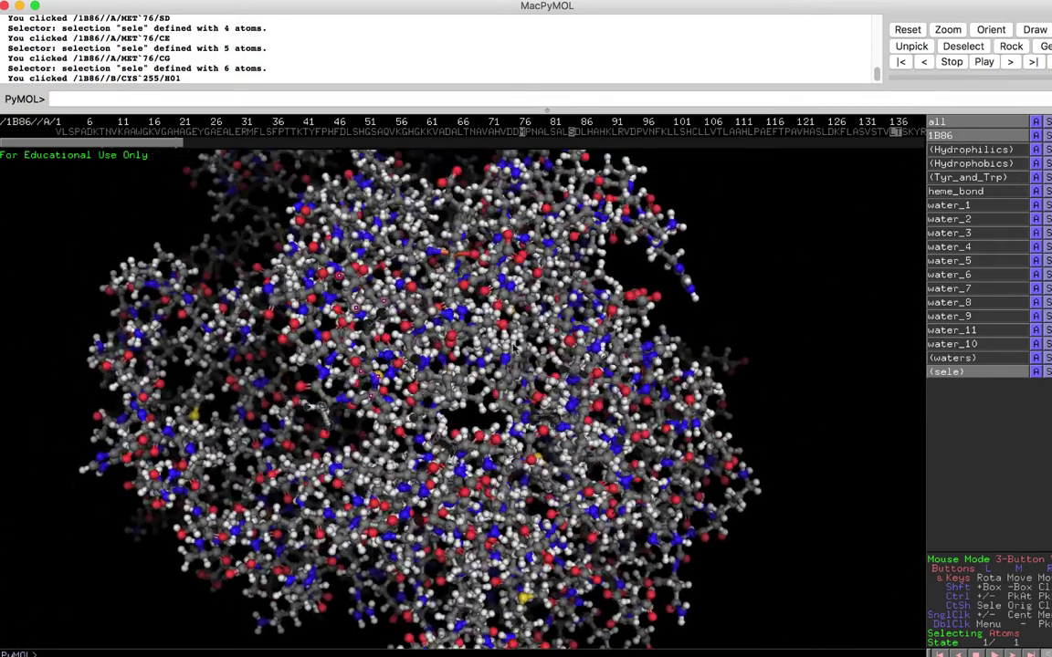
pyautogui.moveTo(508, 399); pyautogui.dragTo(593, 367)
pyautogui.moveTo(388, 306); pyautogui.dragTo(476, 366, button='middle')
pyautogui.moveTo(600, 387); pyautogui.dragTo(691, 382)
pyautogui.moveTo(411, 369); pyautogui.dragTo(606, 452)
pyautogui.click(820, 487)
pyautogui.moveTo(503, 356); pyautogui.dragTo(559, 385)
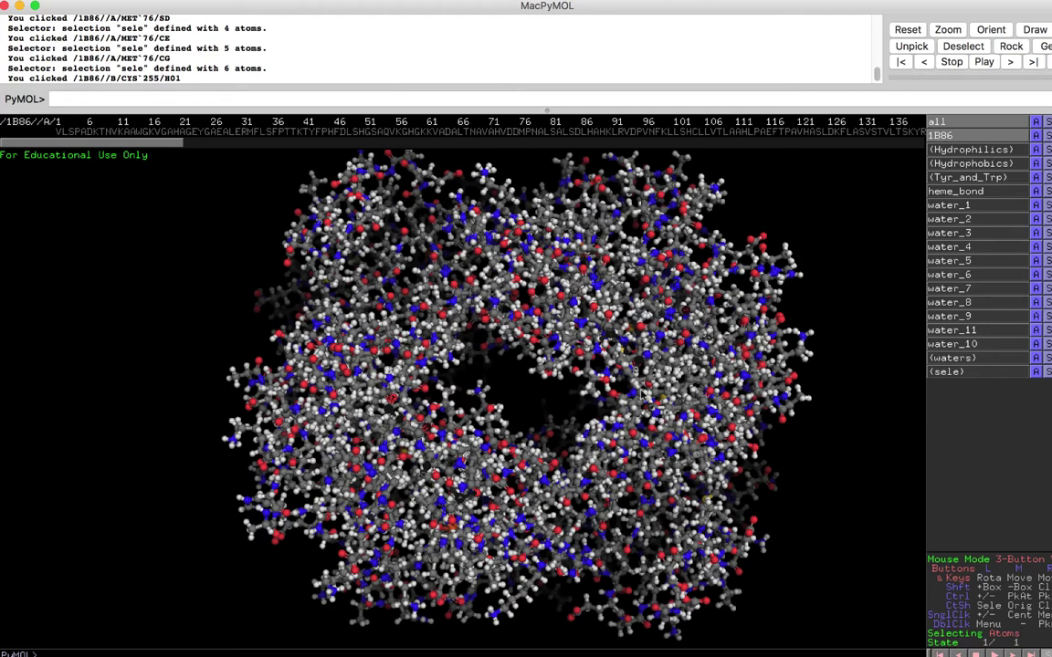
# Step: Examine the overall shape of the protein around its central cavity
pyautogui.moveTo(558, 385); pyautogui.dragTo(530, 392)
pyautogui.scroll(3, 526, 389)
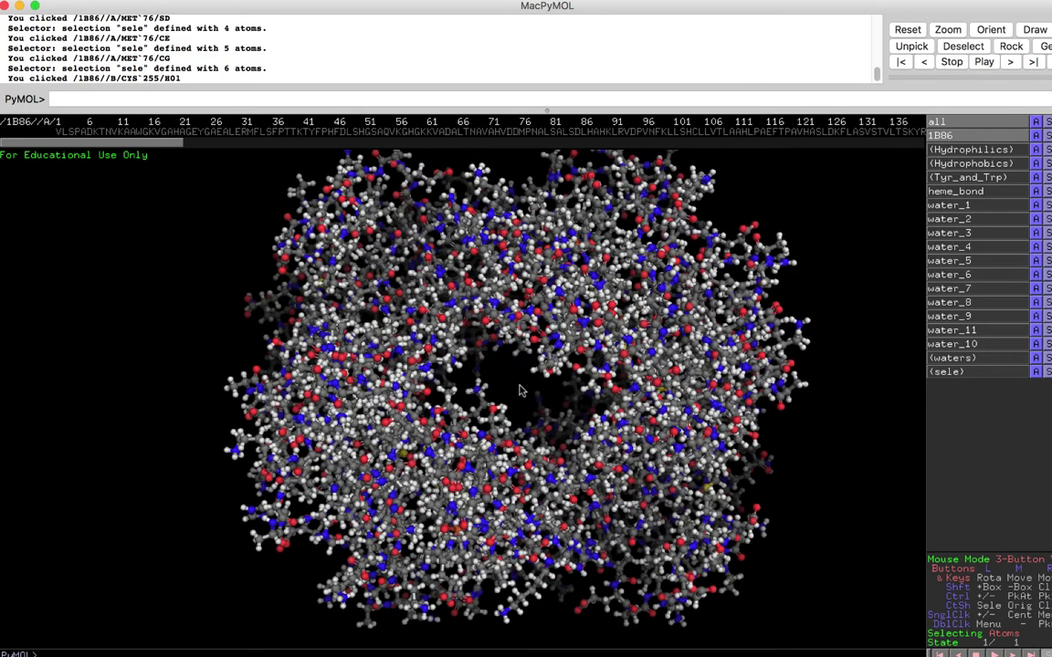
pyautogui.moveTo(513, 389); pyautogui.dragTo(514, 377)
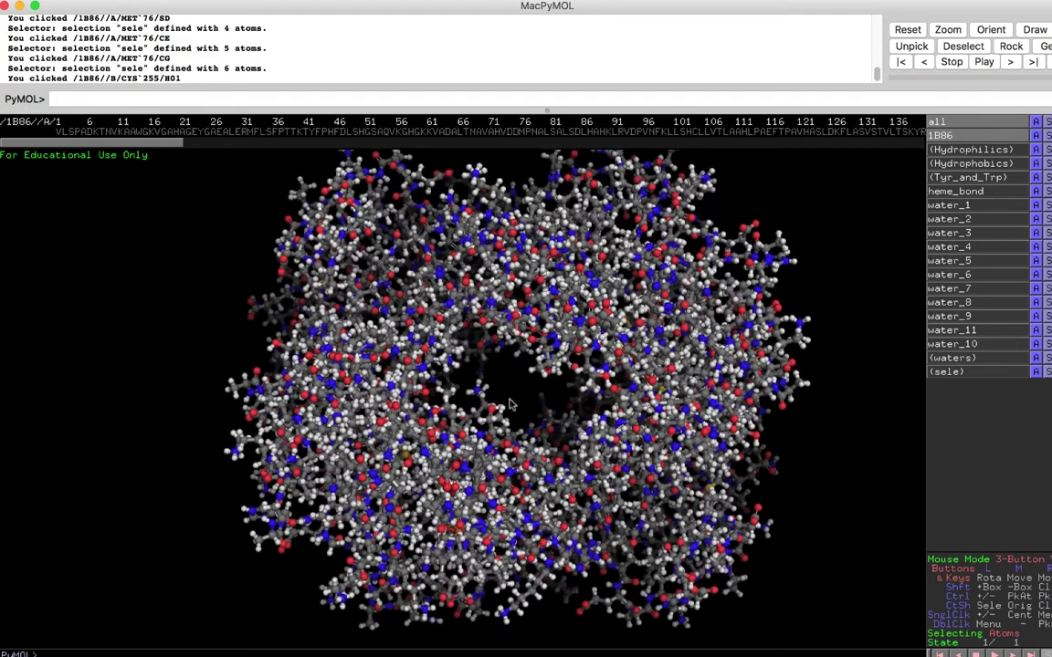
pyautogui.moveTo(547, 315); pyautogui.dragTo(539, 341, button='middle')
pyautogui.moveTo(540, 341)
pyautogui.mouseDown(button='right')
pyautogui.moveTo(572, 426)
pyautogui.moveTo(572, 371)
pyautogui.moveTo(559, 340)
pyautogui.mouseUp(button='right')
pyautogui.moveTo(579, 328); pyautogui.dragTo(524, 396, button='middle')
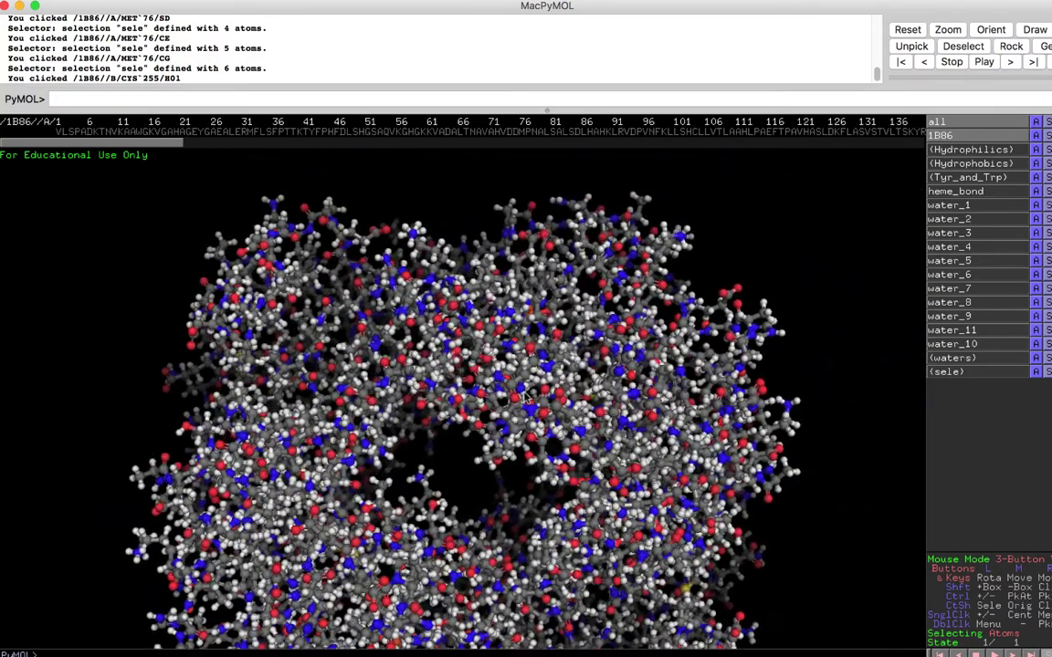
pyautogui.moveTo(526, 394); pyautogui.dragTo(519, 331, button='right')
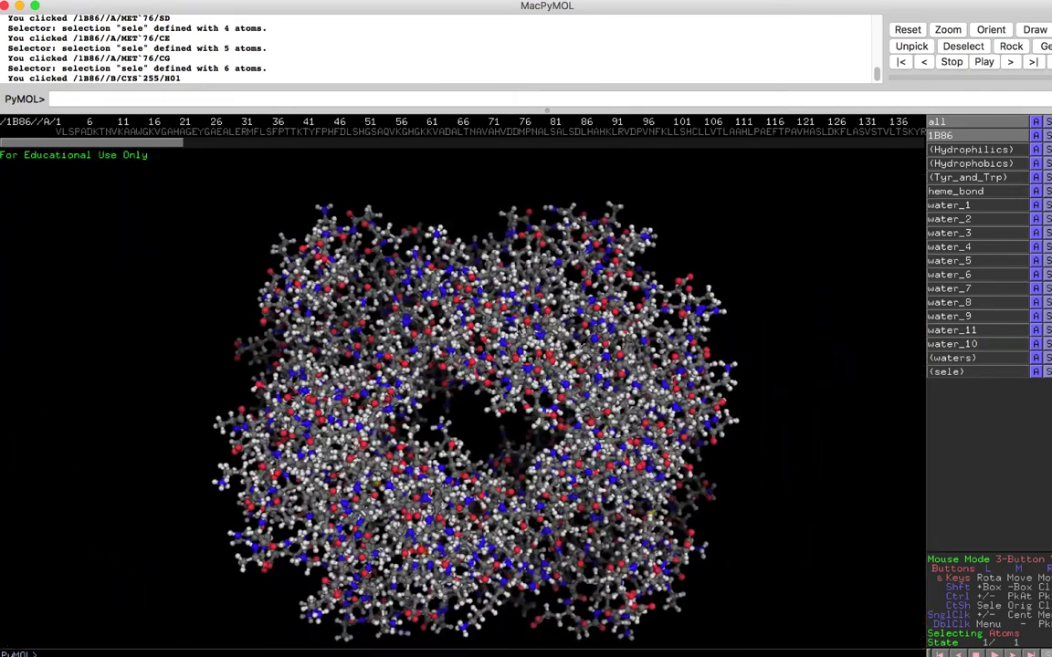
pyautogui.moveTo(515, 330); pyautogui.dragTo(520, 313, button='middle')
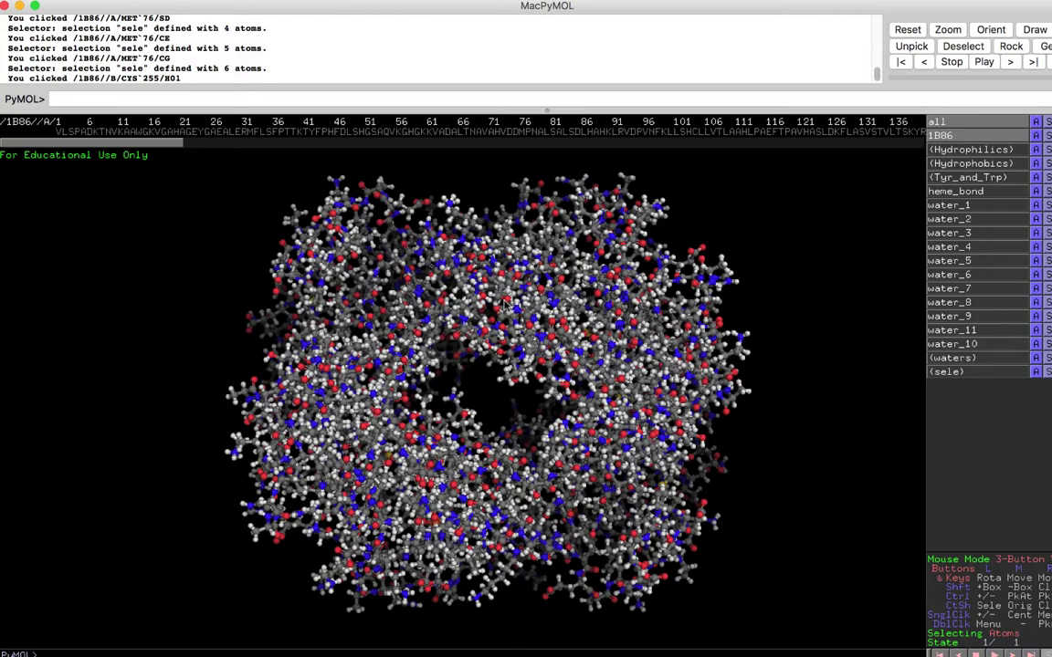
pyautogui.moveTo(530, 305); pyautogui.dragTo(519, 357, button='right')
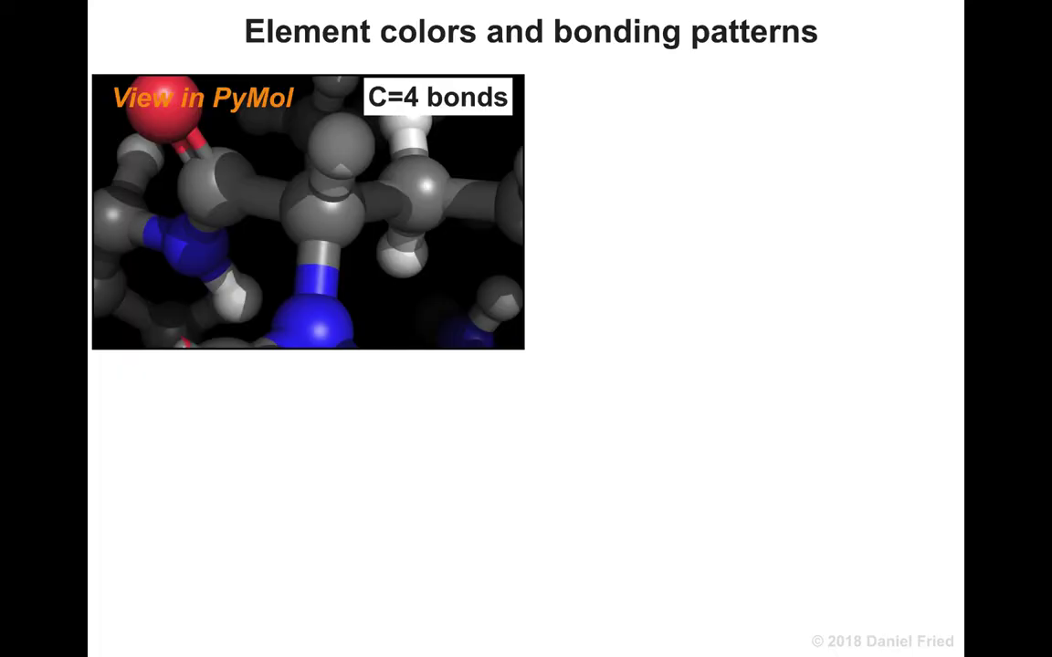
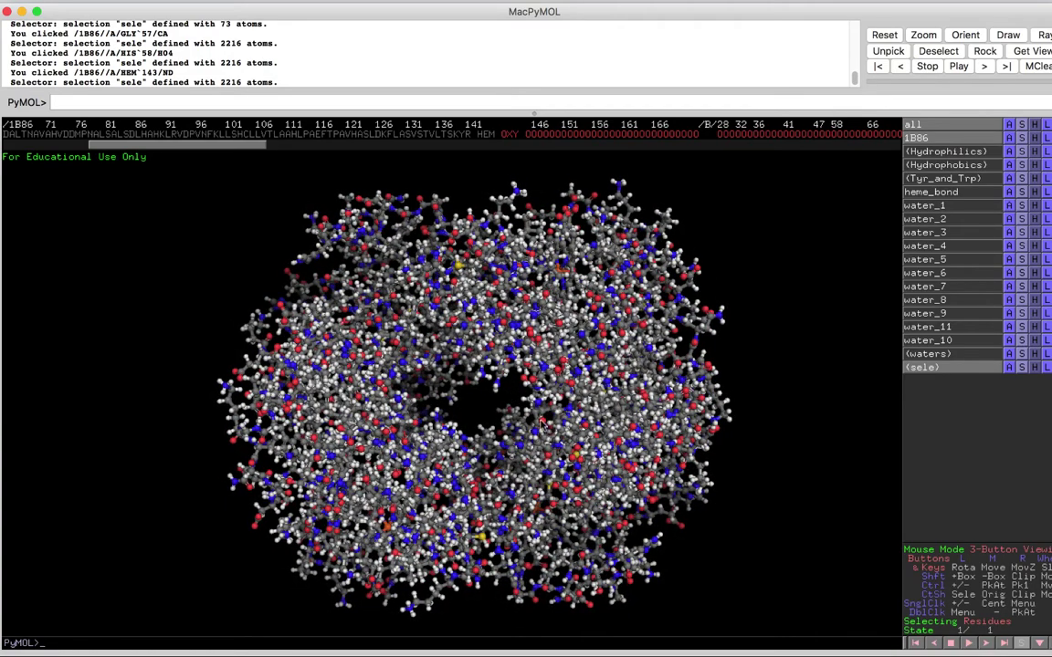
# Step: Find the heme group at the end of chain A in the residue sequence and select it
pyautogui.moveTo(514, 401); pyautogui.dragTo(578, 350)
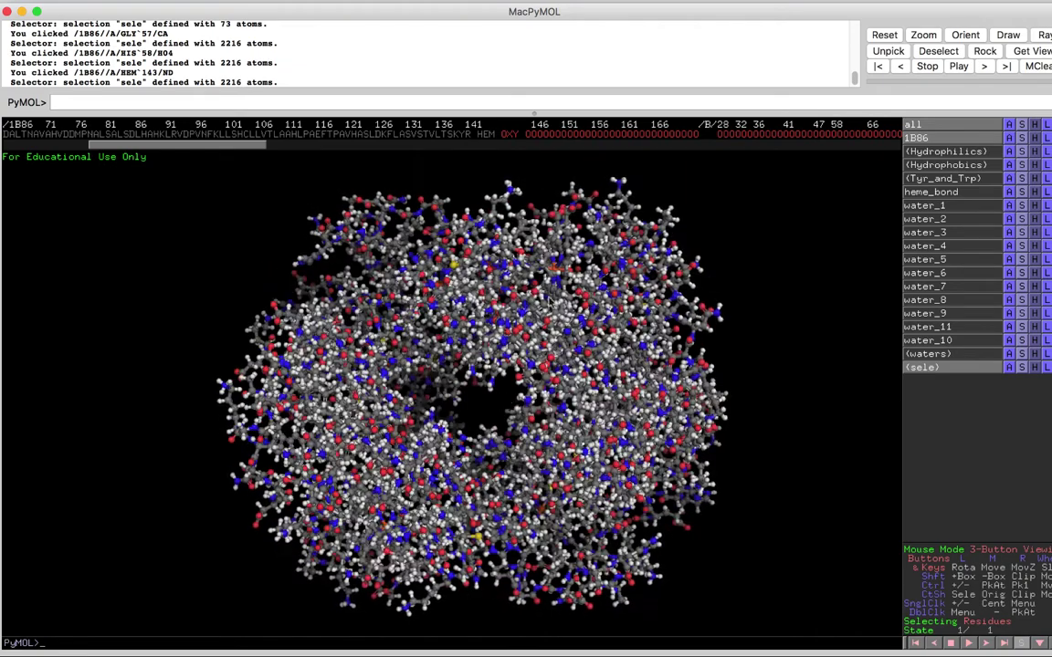
pyautogui.moveTo(254, 145)
pyautogui.mouseDown()
pyautogui.moveTo(151, 143)
pyautogui.moveTo(248, 145)
pyautogui.mouseUp()
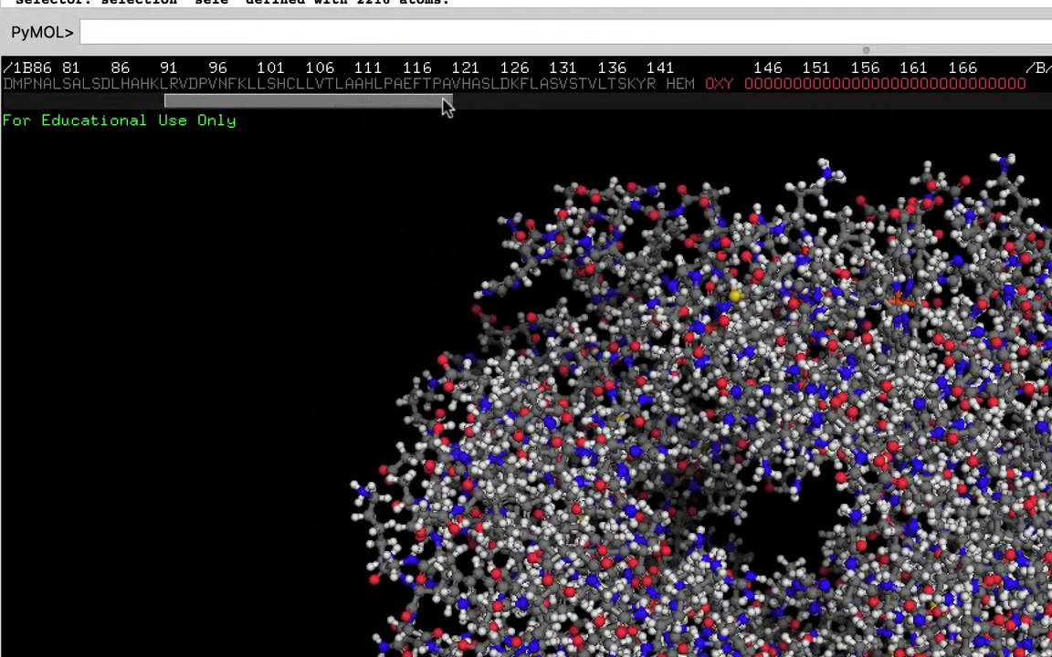
pyautogui.moveTo(446, 107); pyautogui.dragTo(397, 94)
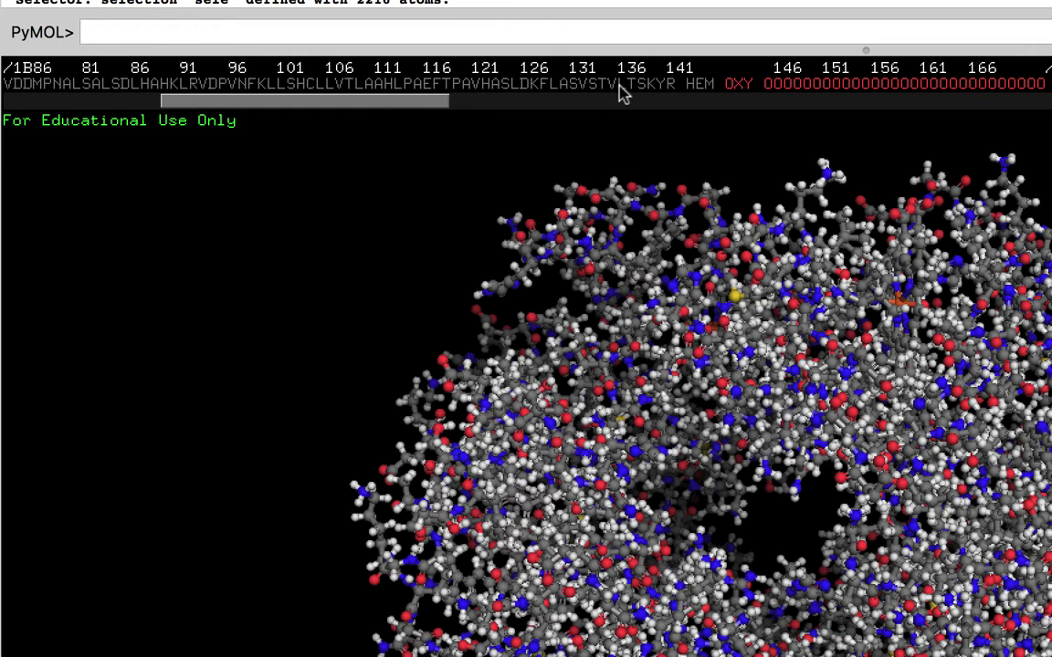
pyautogui.click(700, 84)
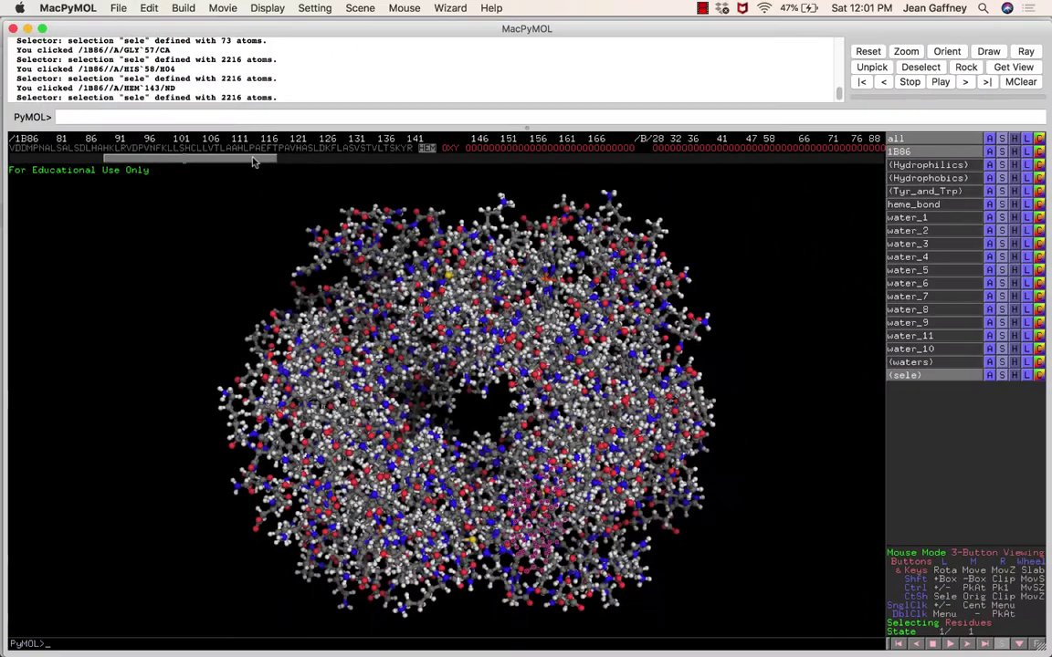
# Step: Add the HEM groups of chains B, C and D to the selection and inspect where the four hemes sit
pyautogui.moveTo(281, 162); pyautogui.dragTo(469, 166)
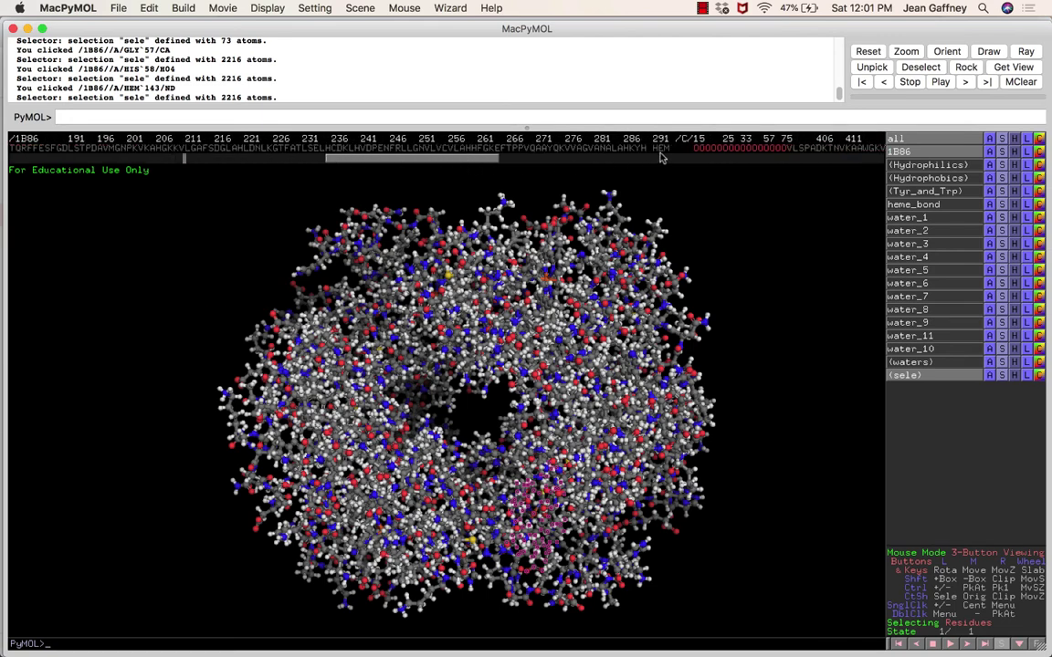
pyautogui.moveTo(468, 160); pyautogui.dragTo(691, 165)
pyautogui.click(497, 148)
pyautogui.moveTo(590, 161); pyautogui.dragTo(783, 160)
pyautogui.moveTo(493, 342); pyautogui.dragTo(531, 345)
pyautogui.moveTo(364, 543); pyautogui.dragTo(466, 545)
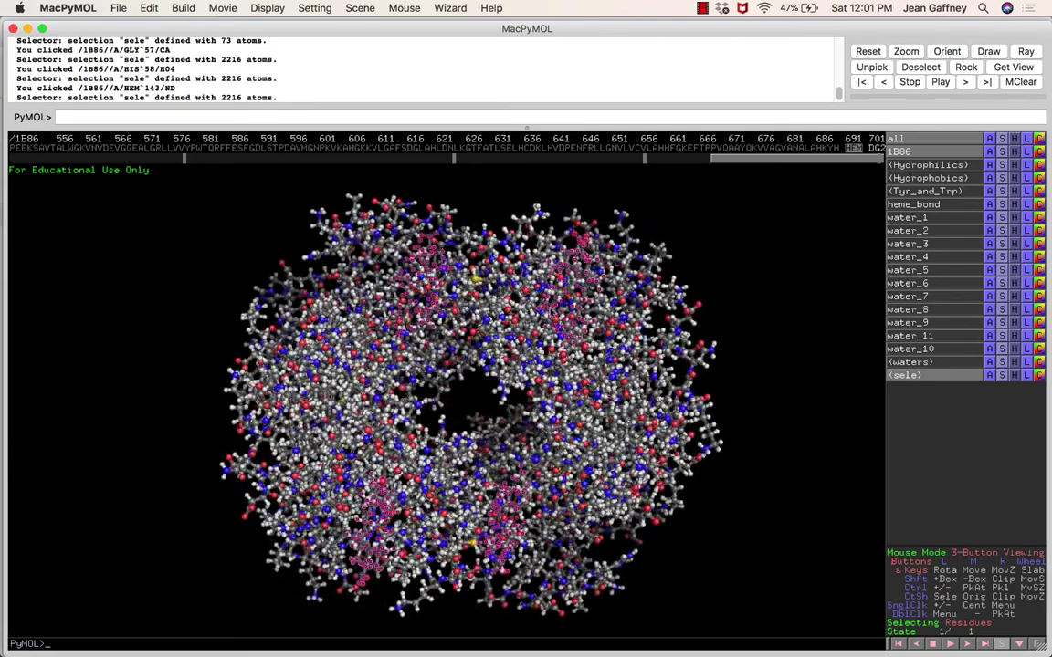
# Step: Clear the four-heme selection and select only the HEM group of chain A
pyautogui.moveTo(738, 161); pyautogui.dragTo(192, 172)
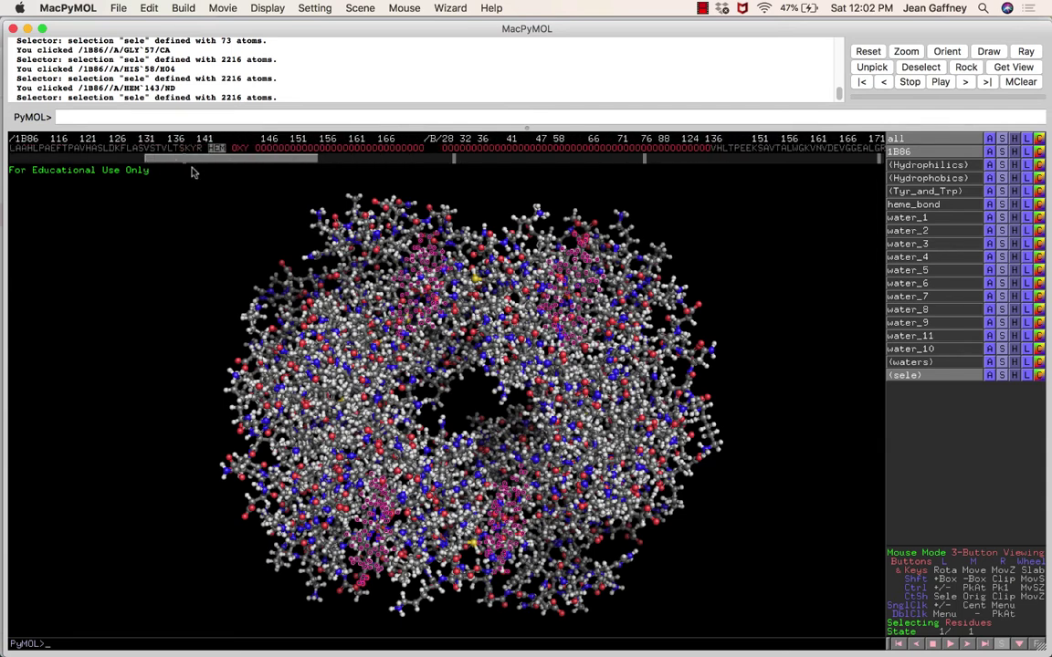
pyautogui.click(263, 220)
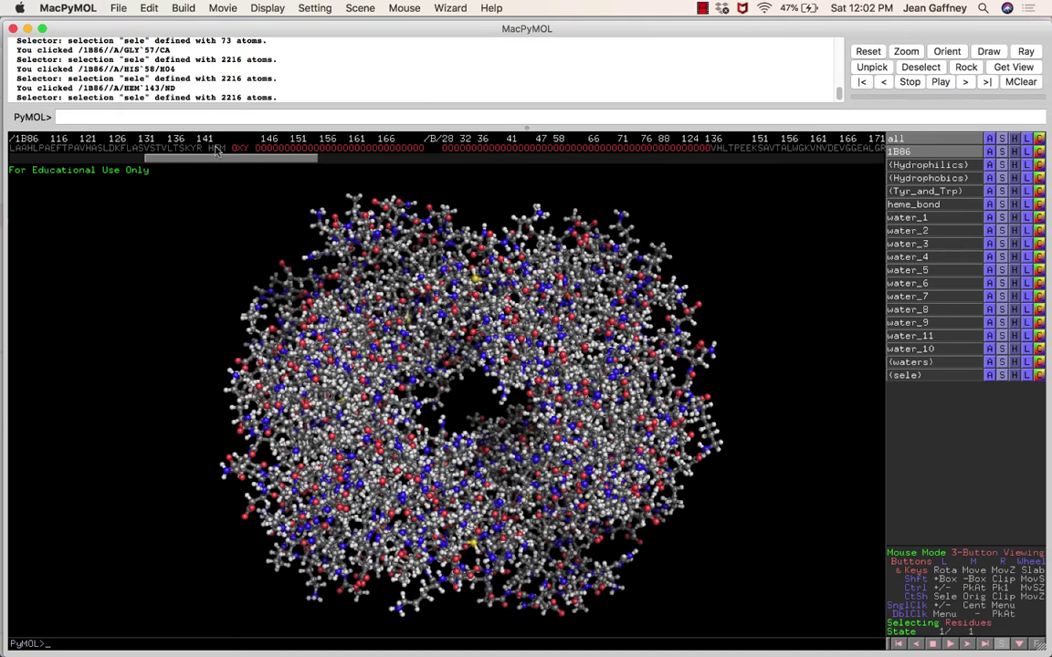
pyautogui.click(217, 148)
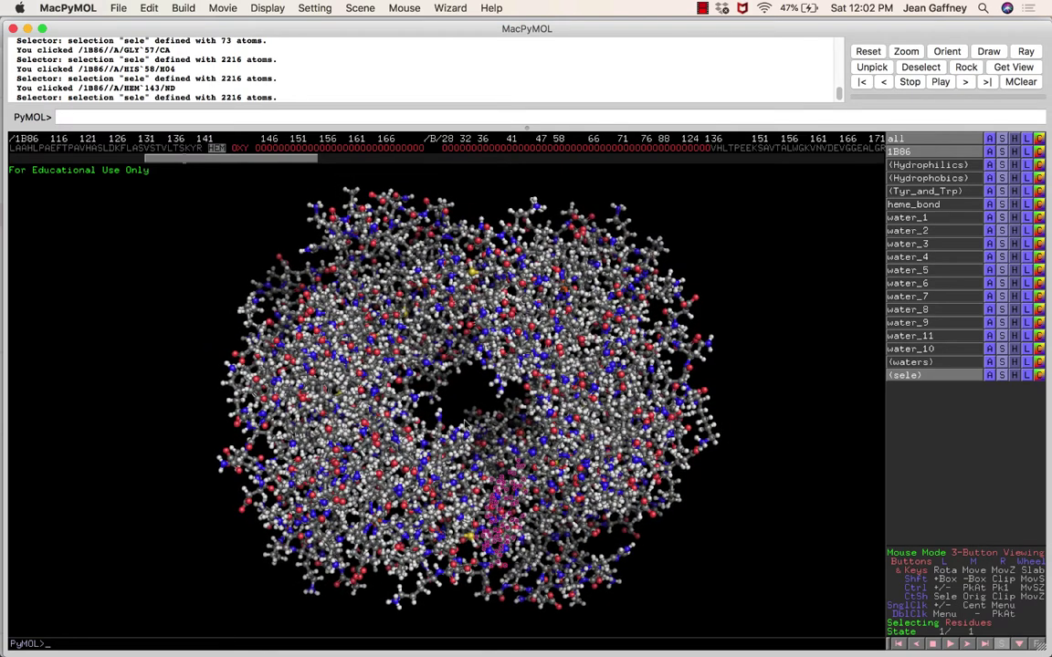
# Step: Zoom in on the chain A heme group and center the view on its iron atom
pyautogui.moveTo(496, 473); pyautogui.dragTo(507, 534, button='right')
pyautogui.moveTo(508, 534); pyautogui.dragTo(420, 411, button='middle')
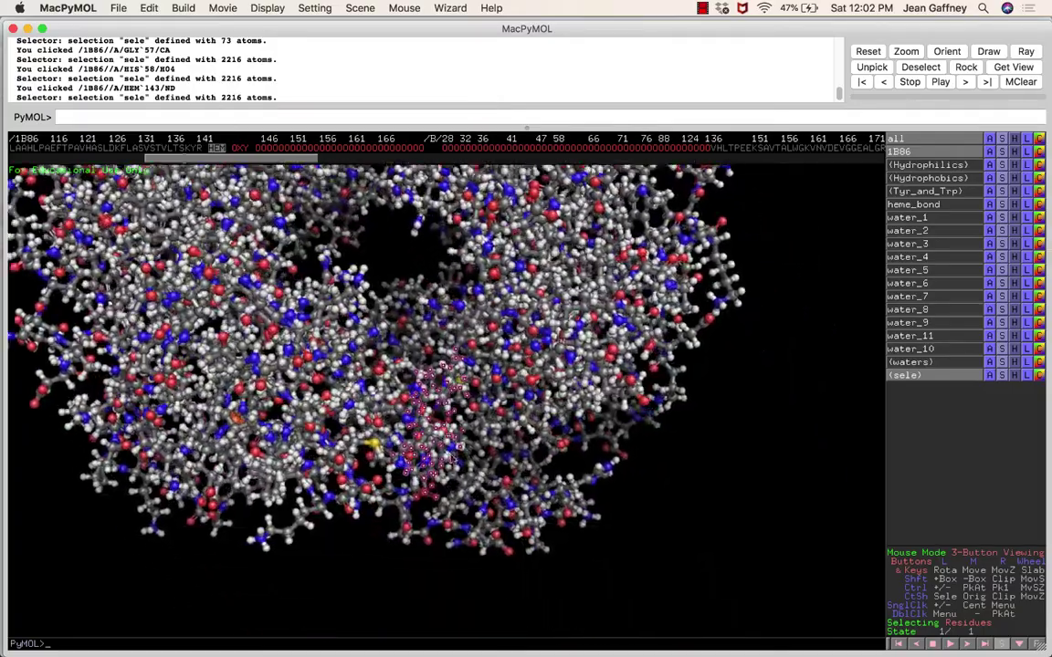
pyautogui.moveTo(420, 410); pyautogui.dragTo(460, 469, button='right')
pyautogui.moveTo(654, 417); pyautogui.dragTo(505, 355)
pyautogui.moveTo(505, 354)
pyautogui.mouseDown(button='right')
pyautogui.moveTo(527, 454)
pyautogui.moveTo(516, 360)
pyautogui.mouseUp(button='right')
pyautogui.moveTo(516, 361); pyautogui.dragTo(519, 391)
pyautogui.scroll(-8, 520, 391)
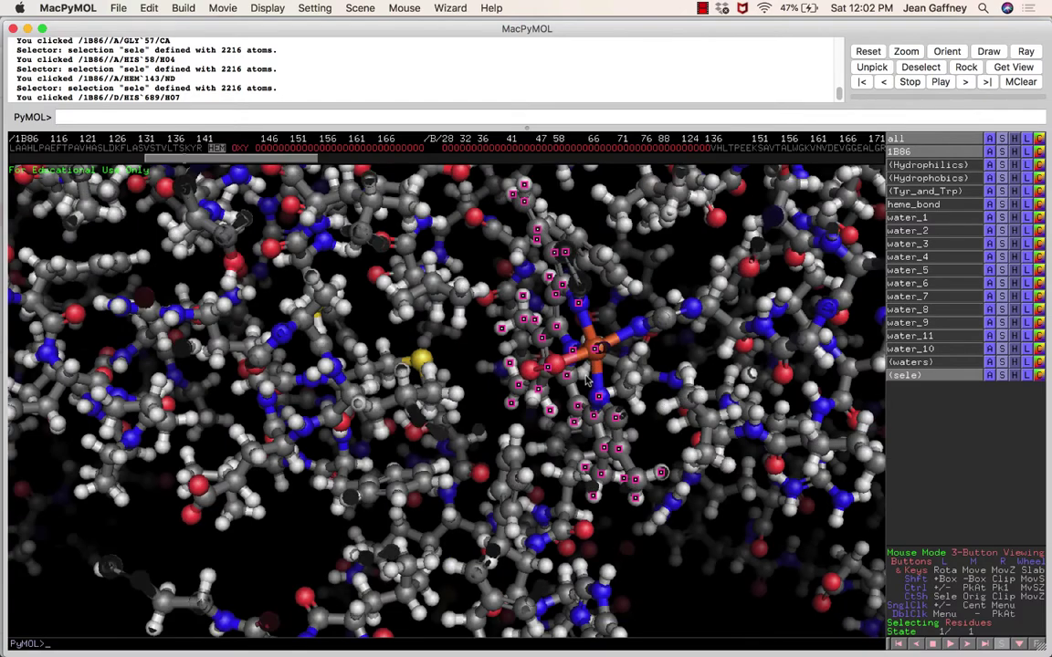
pyautogui.middleClick(685, 345)
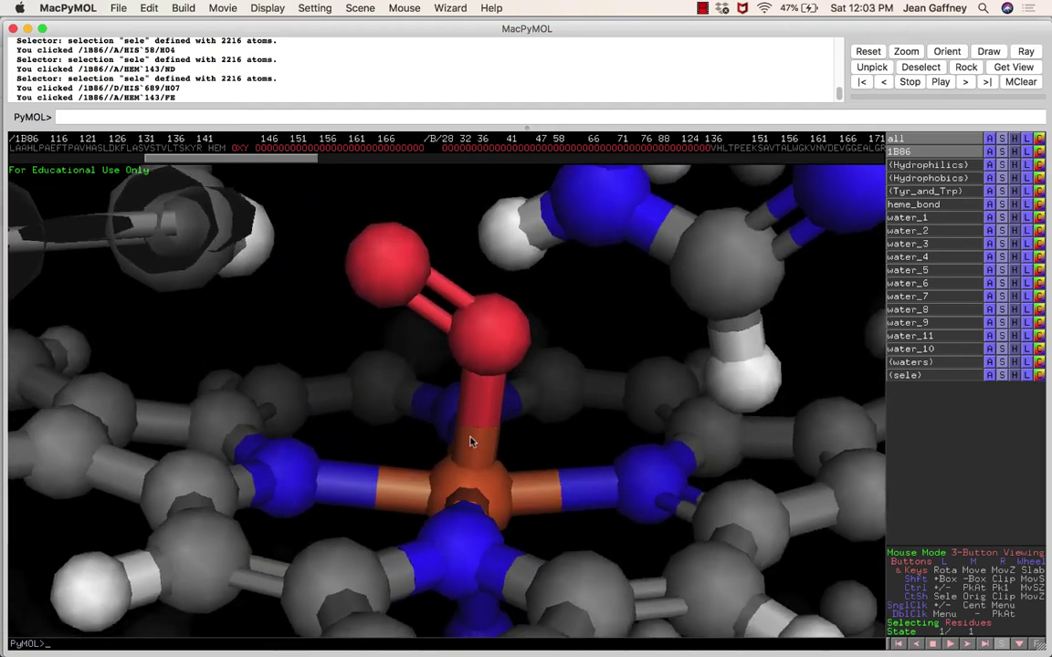
# Step: Examine the oxygen molecule bound to the heme iron and the flat ring around it from several angles
pyautogui.moveTo(485, 385); pyautogui.dragTo(483, 429, button='right')
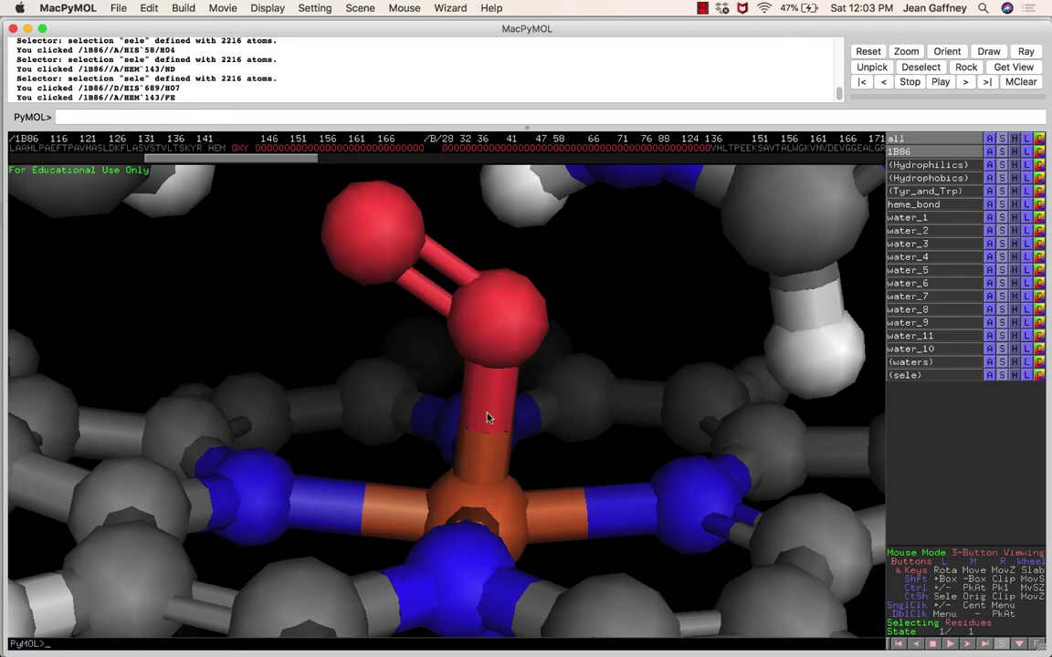
pyautogui.moveTo(491, 445); pyautogui.dragTo(462, 388, button='right')
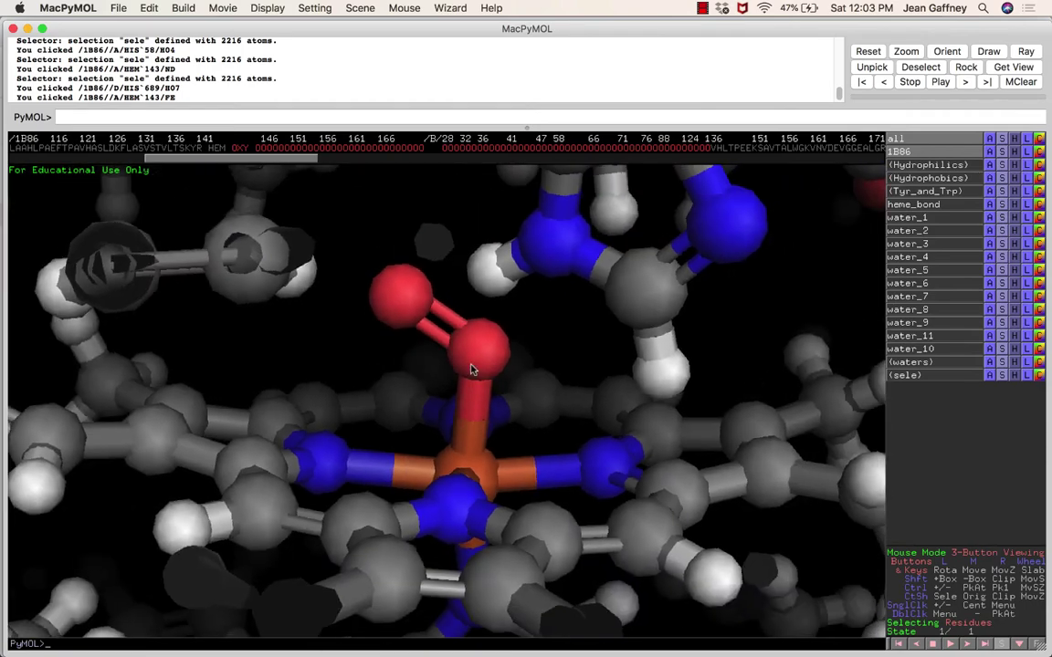
pyautogui.moveTo(501, 483); pyautogui.dragTo(480, 395, button='right')
pyautogui.moveTo(464, 423)
pyautogui.mouseDown()
pyautogui.moveTo(459, 461)
pyautogui.moveTo(467, 425)
pyautogui.mouseUp()
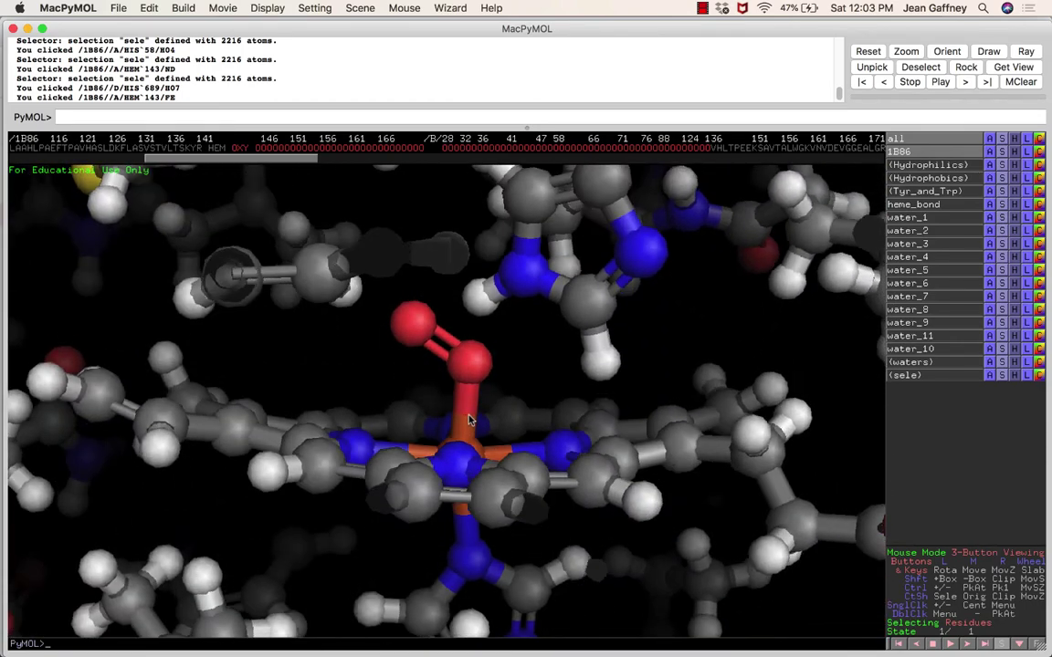
pyautogui.moveTo(474, 465); pyautogui.dragTo(491, 454, button='right')
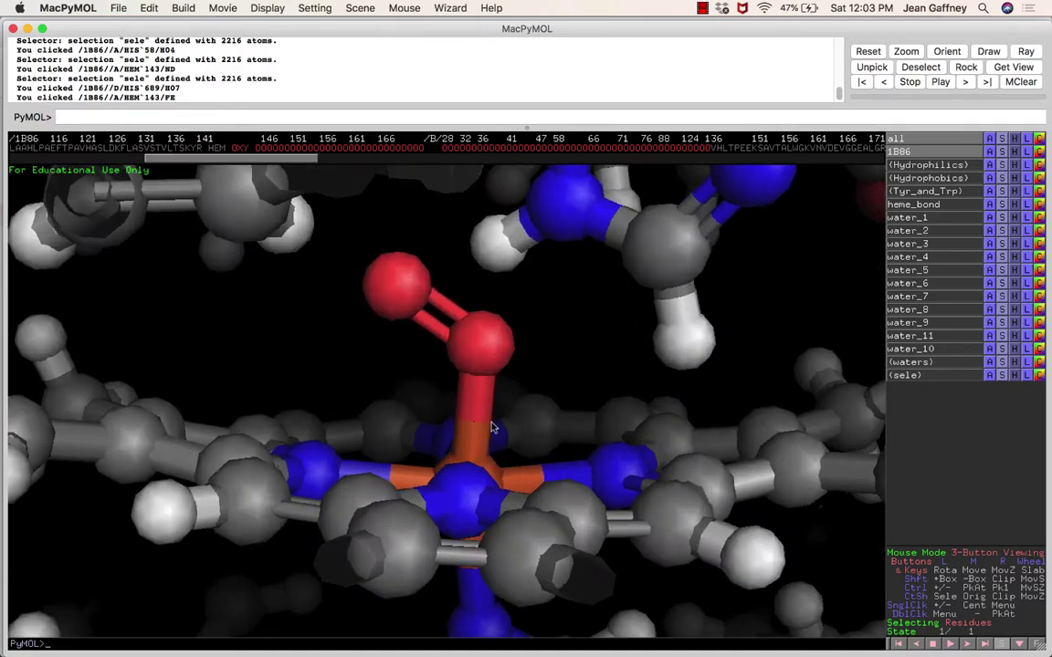
pyautogui.moveTo(471, 377); pyautogui.dragTo(460, 432)
pyautogui.moveTo(460, 433); pyautogui.dragTo(403, 370, button='right')
pyautogui.moveTo(404, 371); pyautogui.dragTo(436, 500)
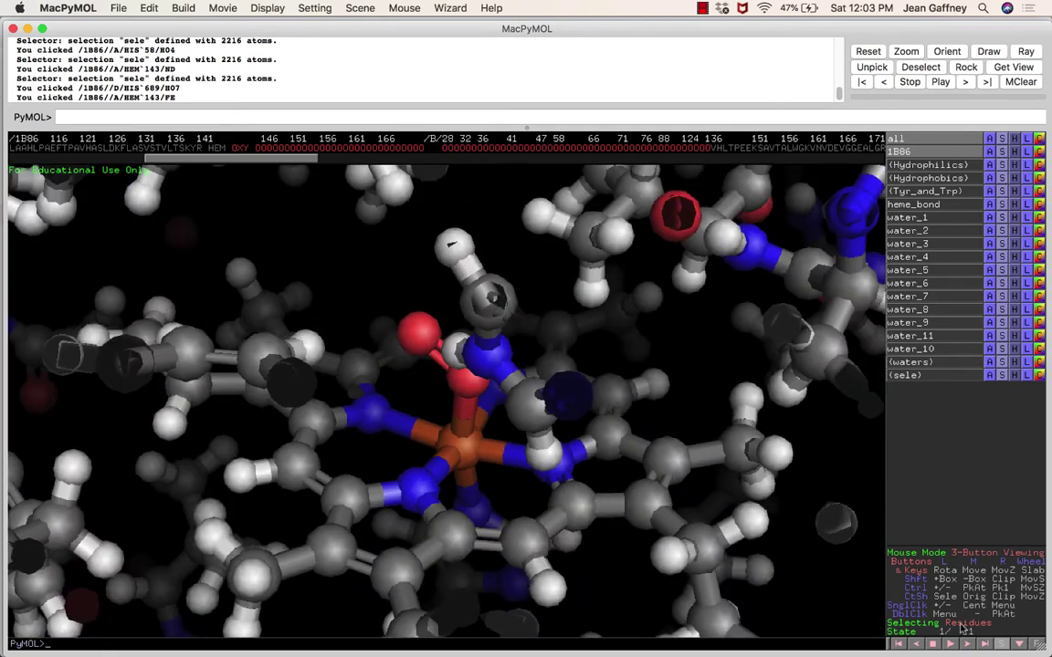
# Step: Select the chain A heme, color it by element with yellow carbons, and clear the selection
pyautogui.click(432, 479)
pyautogui.rightClick(431, 479)
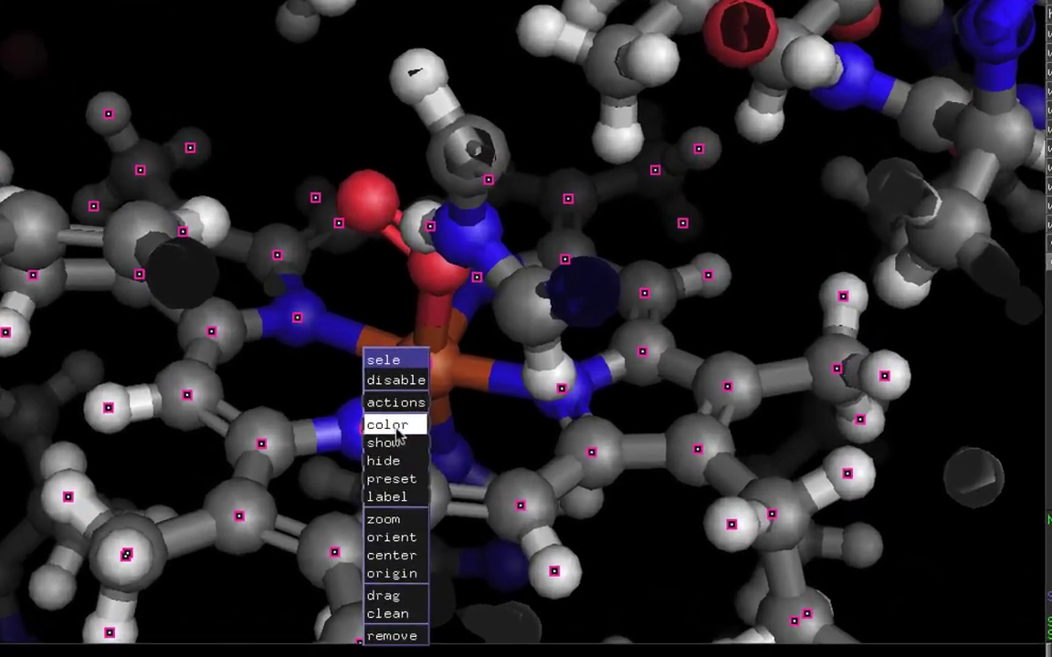
pyautogui.moveTo(397, 434)
pyautogui.moveTo(503, 418)
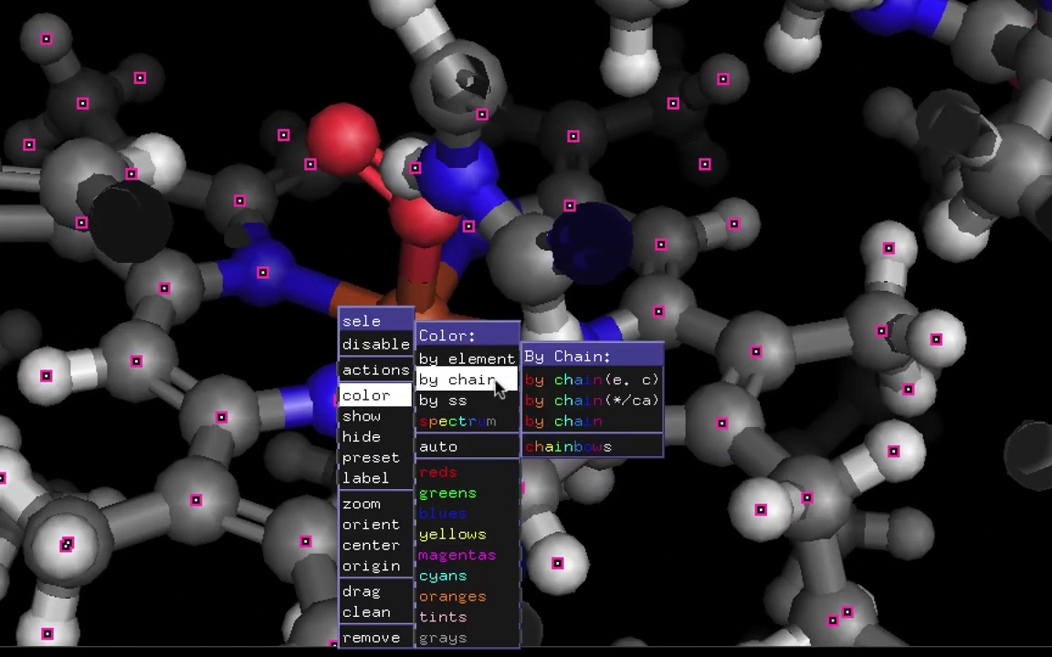
pyautogui.moveTo(493, 360)
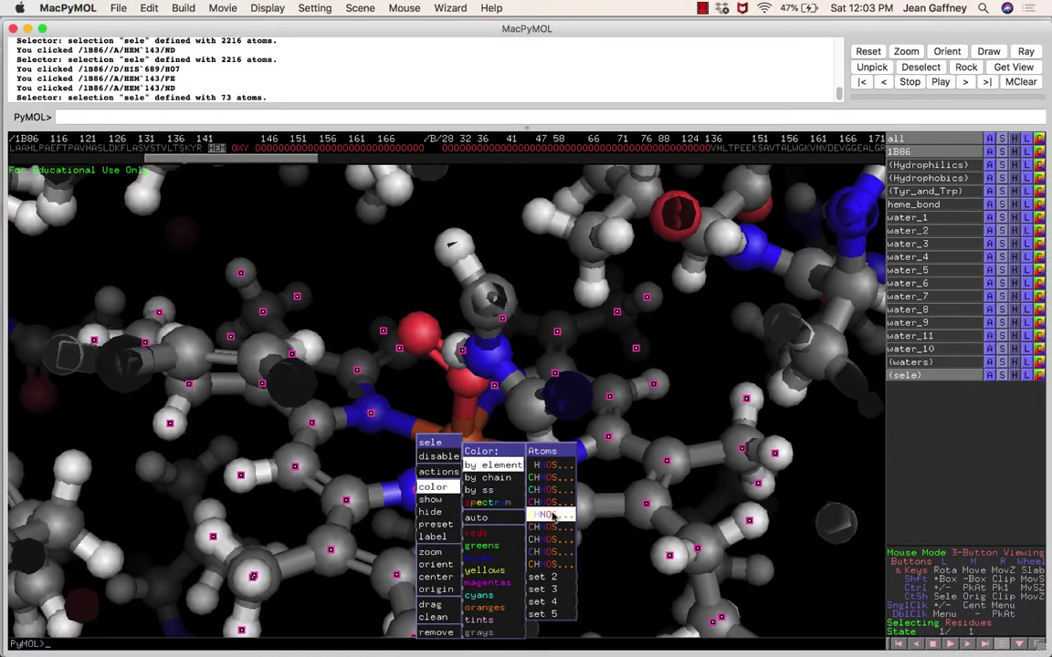
pyautogui.click(552, 517)
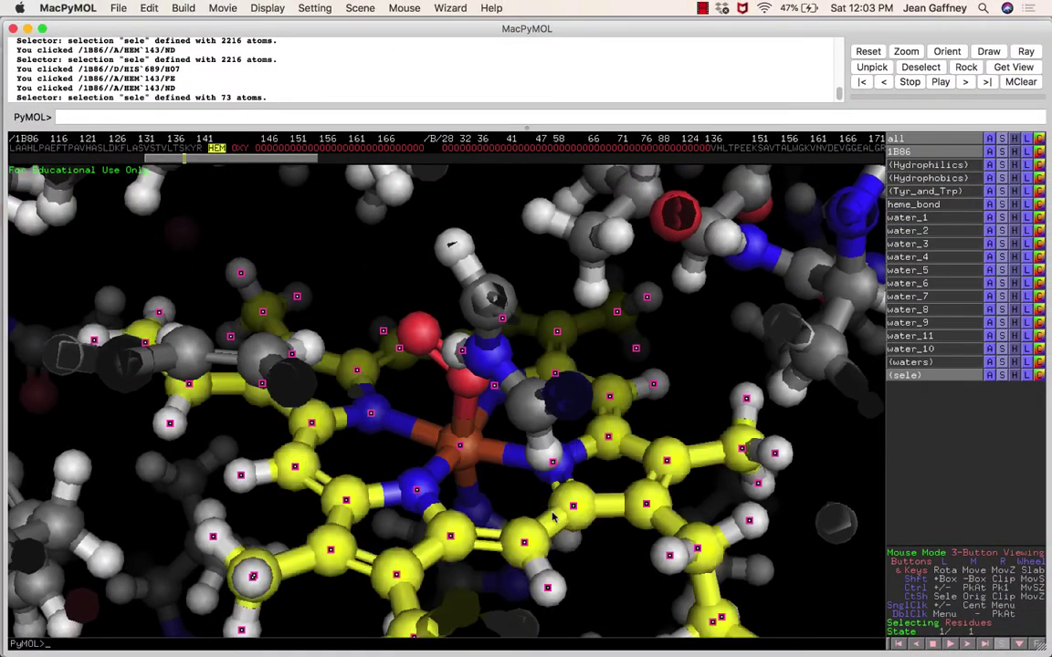
pyautogui.click(680, 402)
# Step: Examine the yellow heme with its bound oxygen and the residues surrounding it from different angles and depths
pyautogui.moveTo(691, 471); pyautogui.dragTo(604, 328, button='right')
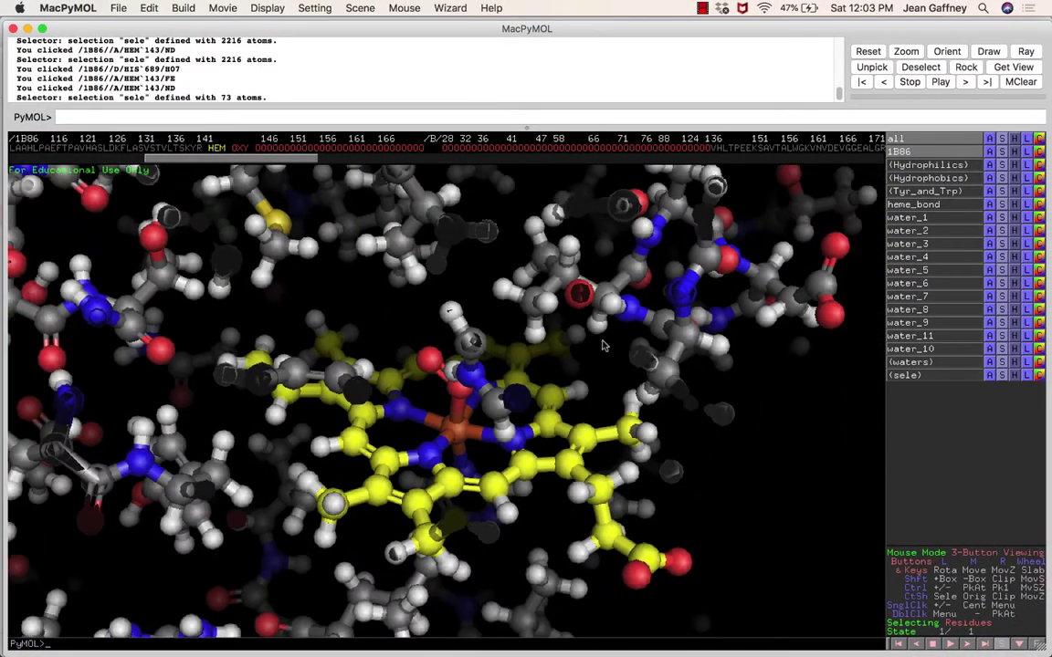
pyautogui.moveTo(516, 454); pyautogui.dragTo(456, 477)
pyautogui.scroll(5, 455, 477)
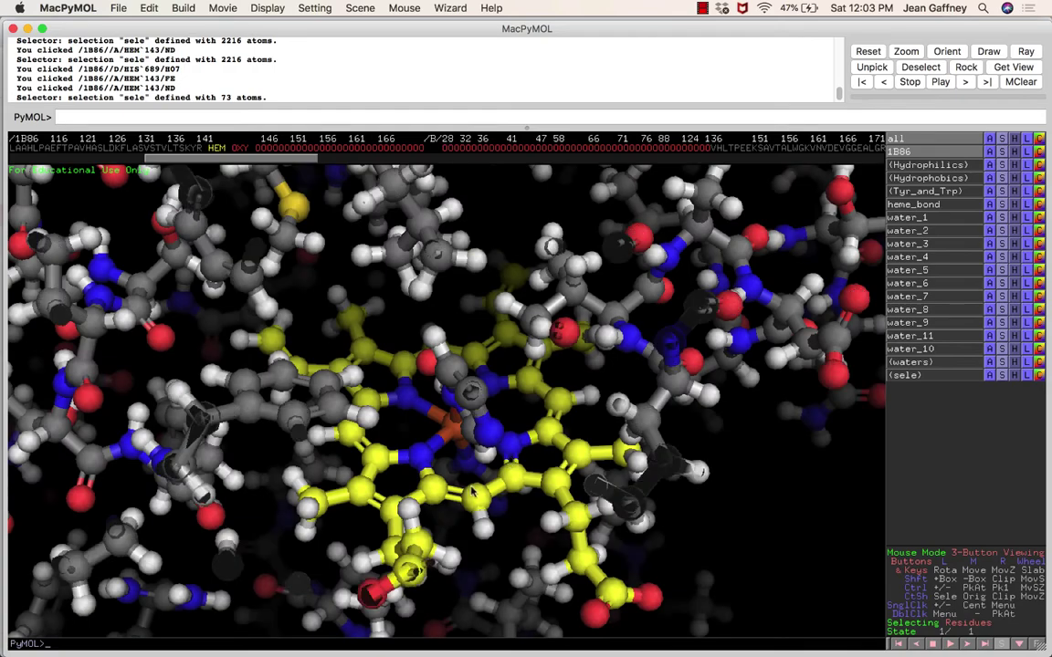
pyautogui.moveTo(456, 477); pyautogui.dragTo(485, 534, button='right')
pyautogui.scroll(2, 471, 455)
pyautogui.scroll(-5, 471, 455)
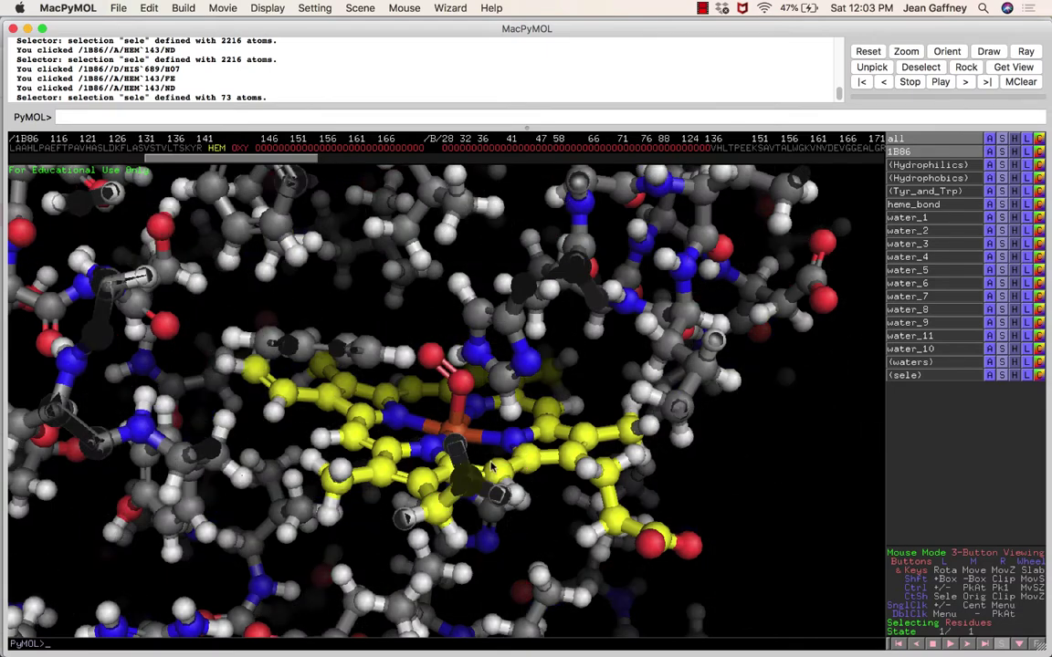
pyautogui.moveTo(470, 455)
pyautogui.mouseDown()
pyautogui.moveTo(452, 489)
pyautogui.moveTo(482, 433)
pyautogui.moveTo(480, 442)
pyautogui.mouseUp()
pyautogui.moveTo(481, 443); pyautogui.dragTo(517, 382, button='middle')
pyautogui.moveTo(517, 382); pyautogui.dragTo(518, 434, button='right')
pyautogui.moveTo(519, 422); pyautogui.dragTo(590, 386)
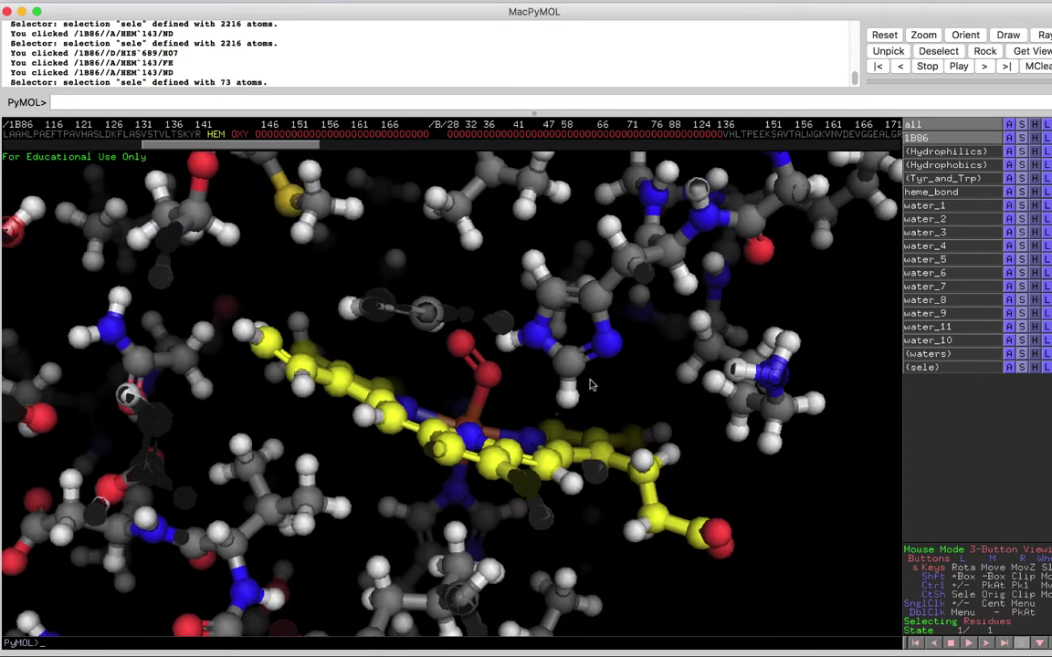
pyautogui.moveTo(573, 395); pyautogui.dragTo(535, 309, button='right')
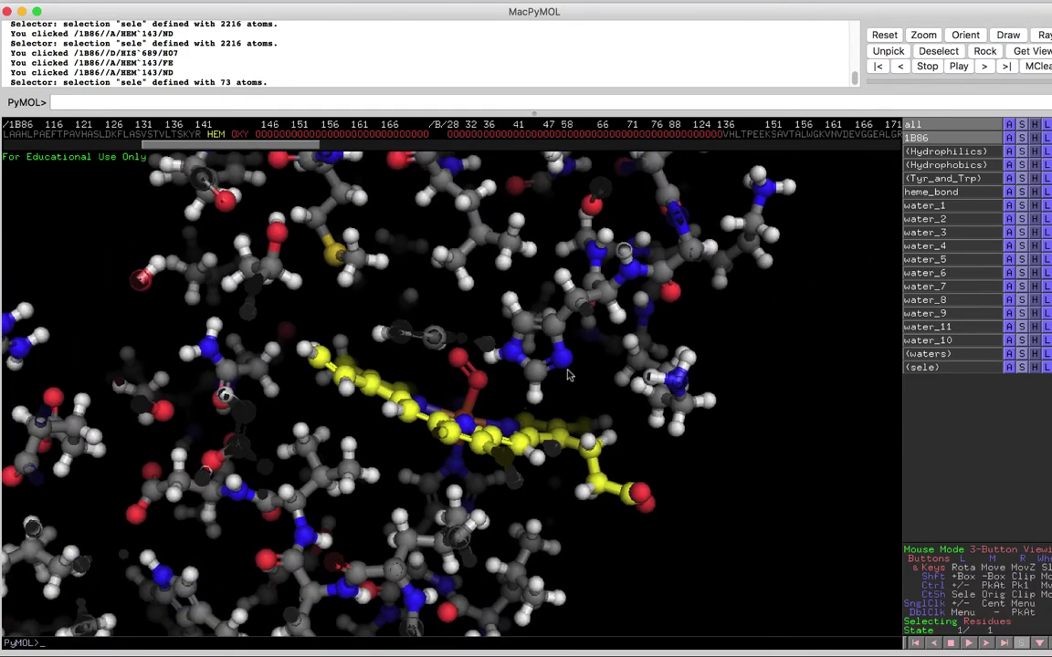
pyautogui.moveTo(522, 390)
pyautogui.mouseDown()
pyautogui.moveTo(481, 395)
pyautogui.moveTo(522, 391)
pyautogui.moveTo(479, 376)
pyautogui.moveTo(530, 409)
pyautogui.mouseUp()
# Step: Switch the selection level to Molecules and select all four protein chains of the hemoglobin
pyautogui.scroll(-2, 472, 388)
pyautogui.scroll(5, 472, 387)
pyautogui.scroll(-2, 473, 387)
pyautogui.moveTo(612, 441); pyautogui.dragTo(466, 352, button='right')
pyautogui.moveTo(448, 351); pyautogui.dragTo(536, 393, button='middle')
pyautogui.moveTo(537, 393); pyautogui.dragTo(529, 353, button='right')
pyautogui.moveTo(527, 351); pyautogui.dragTo(653, 475)
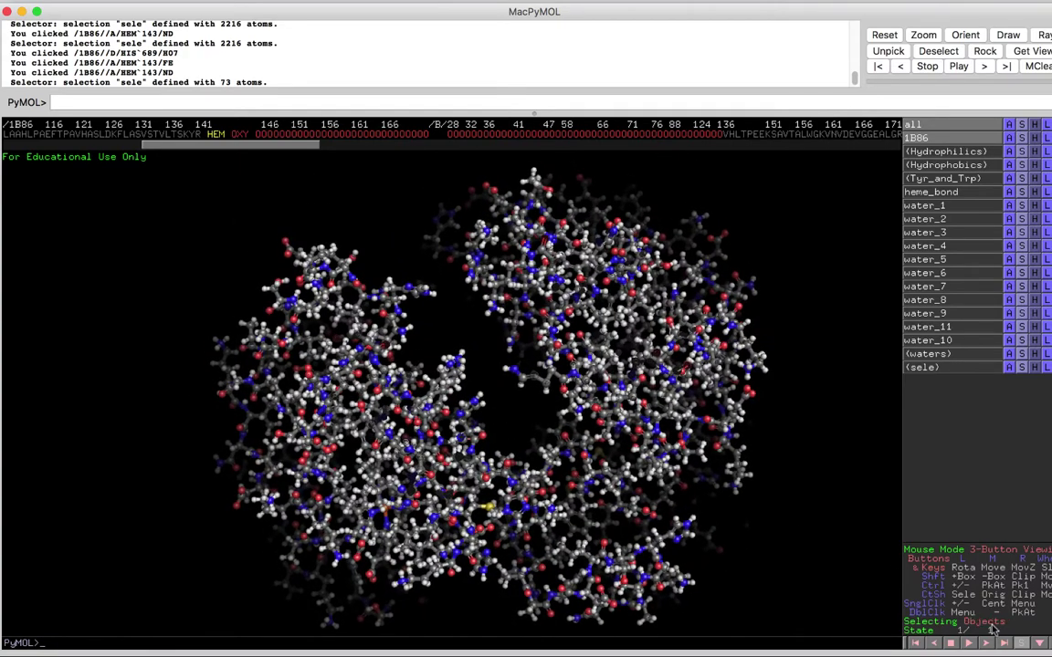
pyautogui.moveTo(866, 557); pyautogui.dragTo(618, 481)
pyautogui.scroll(5, 551, 500)
pyautogui.click(617, 481)
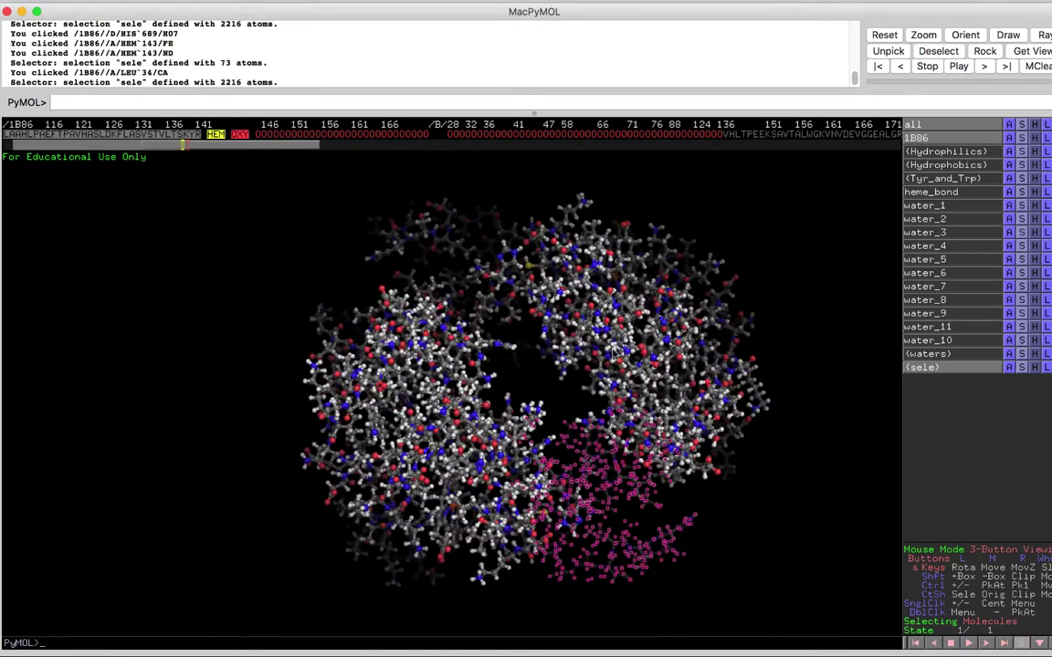
pyautogui.click(564, 302)
pyautogui.click(468, 264)
pyautogui.click(434, 425)
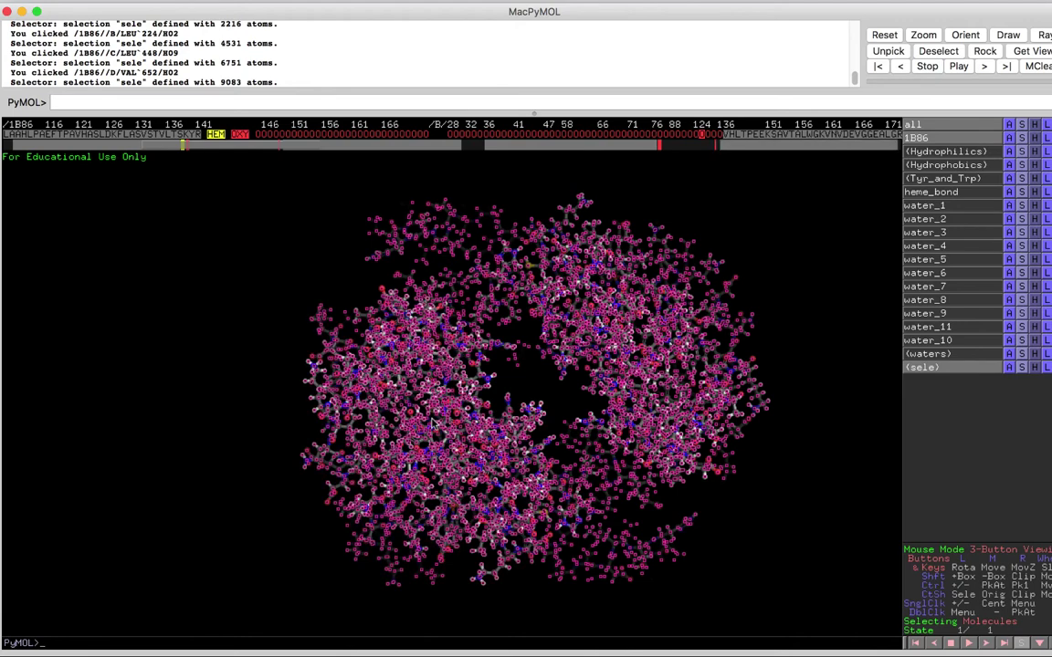
# Step: Show the four selected chains as a surface and clear the selection
pyautogui.rightClick(433, 424)
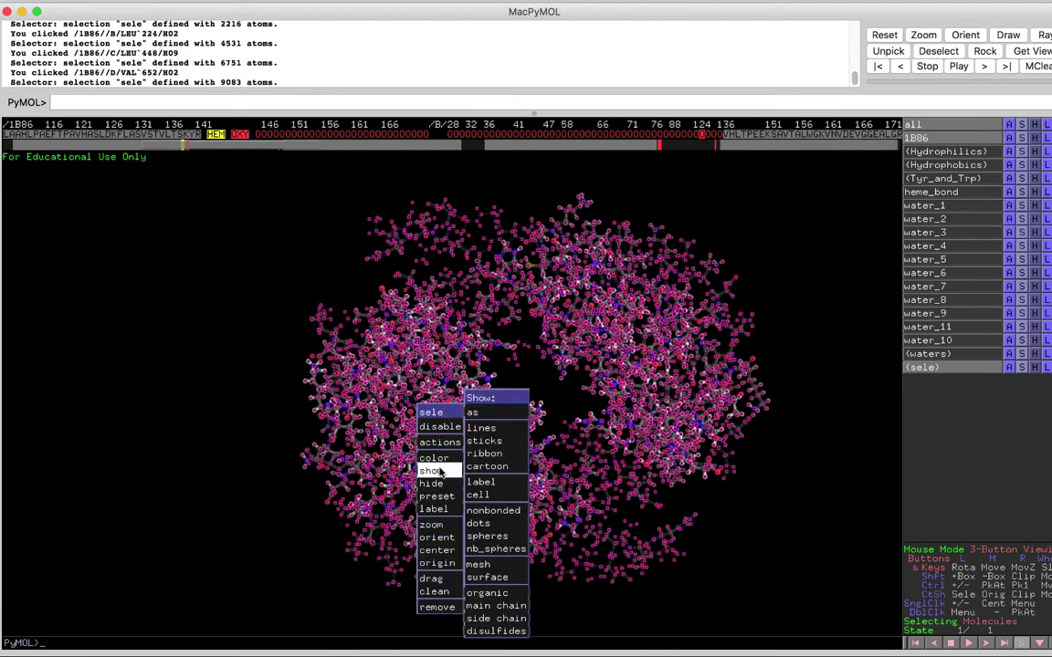
pyautogui.click(511, 579)
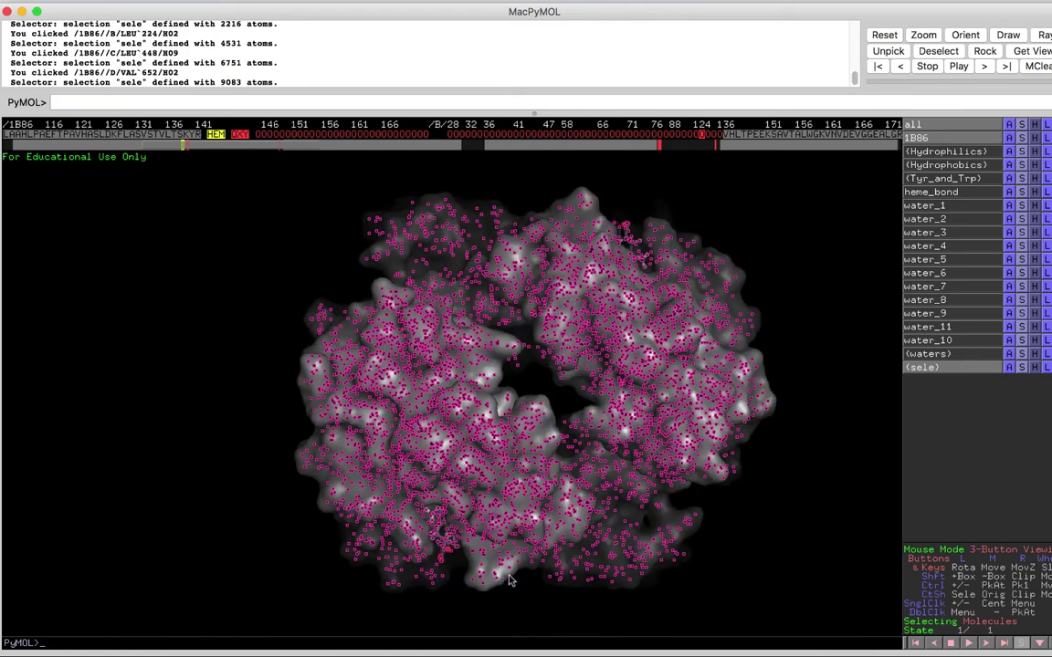
pyautogui.click(730, 545)
# Step: Examine how the gray chain B heme sits in its pocket in the protein surface
pyautogui.moveTo(497, 447); pyautogui.dragTo(498, 491)
pyautogui.moveTo(503, 417); pyautogui.dragTo(429, 363)
pyautogui.moveTo(429, 363); pyautogui.dragTo(484, 457, button='right')
pyautogui.moveTo(484, 457); pyautogui.dragTo(393, 375)
pyautogui.moveTo(438, 398); pyautogui.dragTo(493, 498, button='right')
pyautogui.moveTo(493, 401); pyautogui.dragTo(434, 388)
pyautogui.moveTo(461, 342); pyautogui.dragTo(485, 399, button='right')
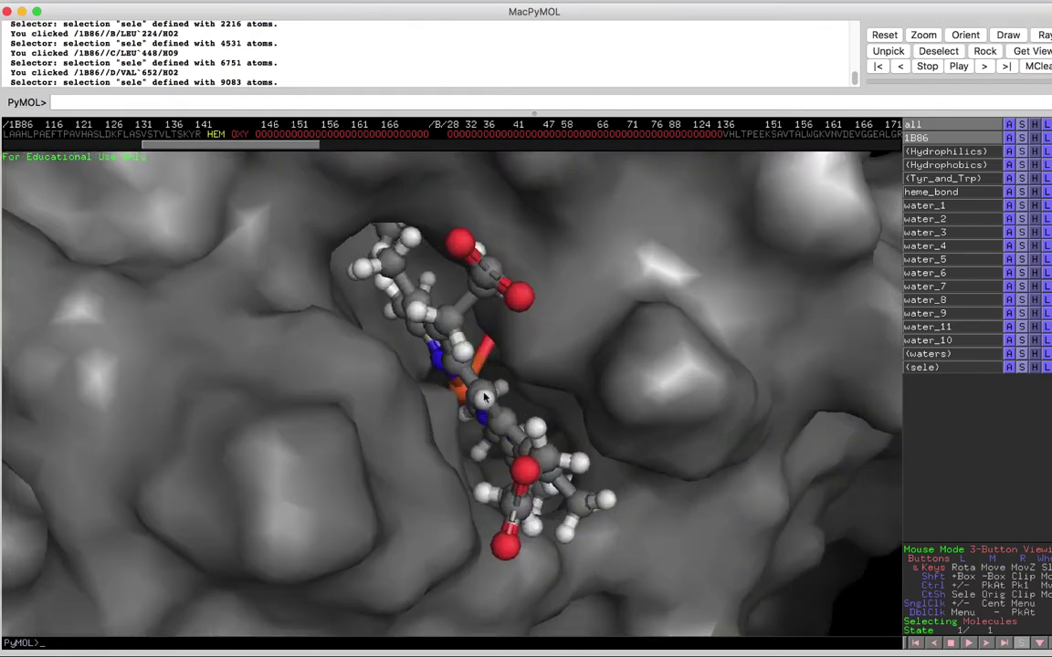
pyautogui.moveTo(443, 334)
pyautogui.mouseDown()
pyautogui.moveTo(421, 368)
pyautogui.moveTo(452, 339)
pyautogui.mouseUp()
pyautogui.click(422, 369)
# Step: Locate the yellow chain A heme in the protein surface and center the view on its iron atom
pyautogui.moveTo(439, 334); pyautogui.dragTo(385, 206, button='right')
pyautogui.moveTo(461, 274); pyautogui.dragTo(559, 317)
pyautogui.moveTo(493, 320); pyautogui.dragTo(489, 361, button='right')
pyautogui.moveTo(488, 362); pyautogui.dragTo(554, 291)
pyautogui.moveTo(489, 370); pyautogui.dragTo(457, 432)
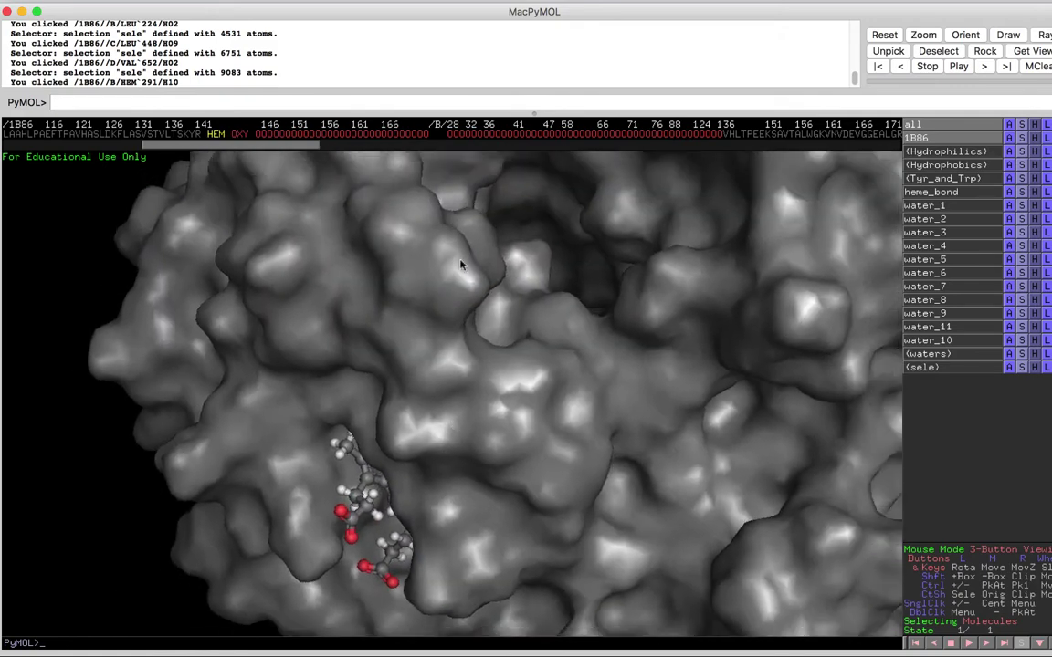
pyautogui.moveTo(460, 284); pyautogui.dragTo(470, 228, button='right')
pyautogui.moveTo(451, 288); pyautogui.dragTo(617, 250)
pyautogui.moveTo(616, 251); pyautogui.dragTo(516, 345, button='middle')
pyautogui.moveTo(313, 165); pyautogui.dragTo(526, 447, button='right')
pyautogui.moveTo(587, 233); pyautogui.dragTo(516, 384)
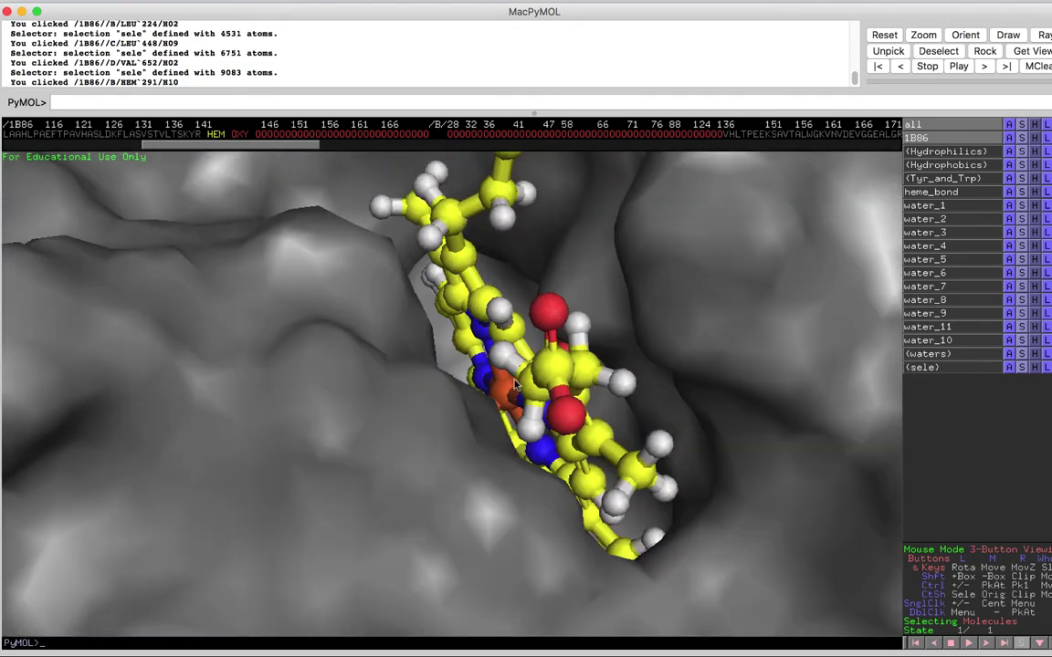
pyautogui.middleClick(513, 399)
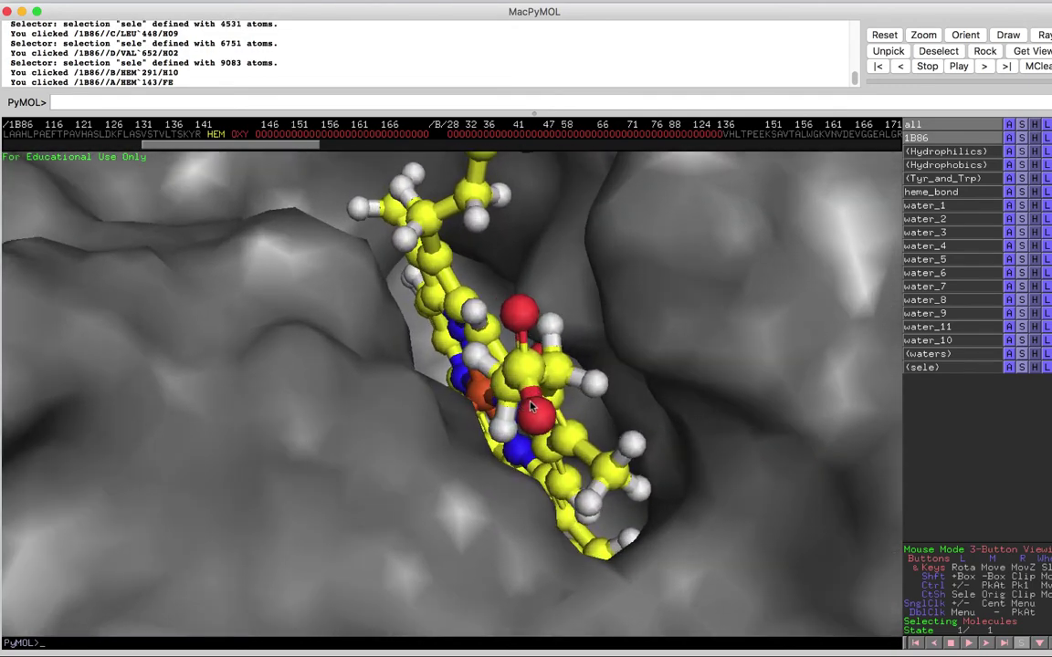
# Step: Clip through the protein surface to examine the yellow heme's pocket in cross-section
pyautogui.scroll(-10, 527, 405)
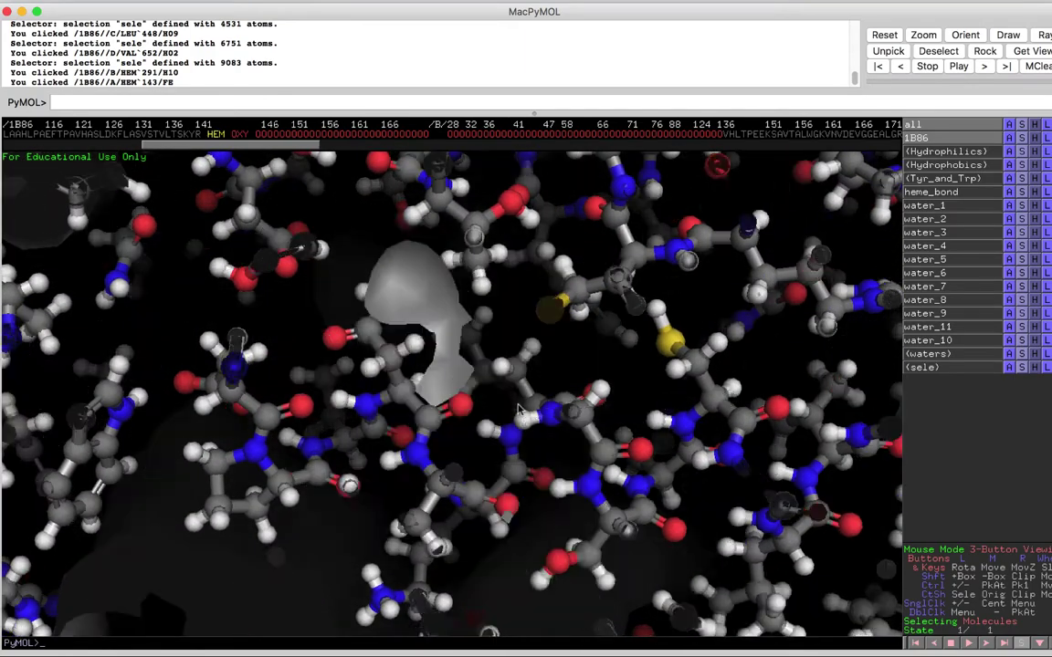
pyautogui.scroll(-3, 517, 410)
pyautogui.scroll(3, 518, 414)
pyautogui.moveTo(517, 415); pyautogui.dragTo(411, 262)
pyautogui.moveTo(568, 440); pyautogui.dragTo(558, 439)
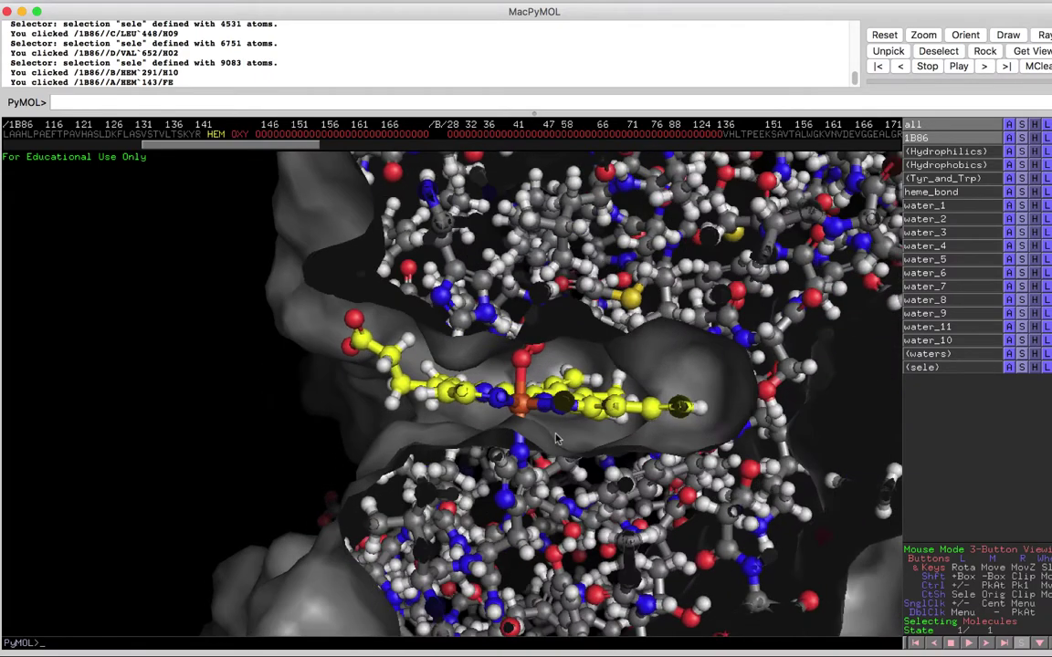
pyautogui.scroll(3, 556, 439)
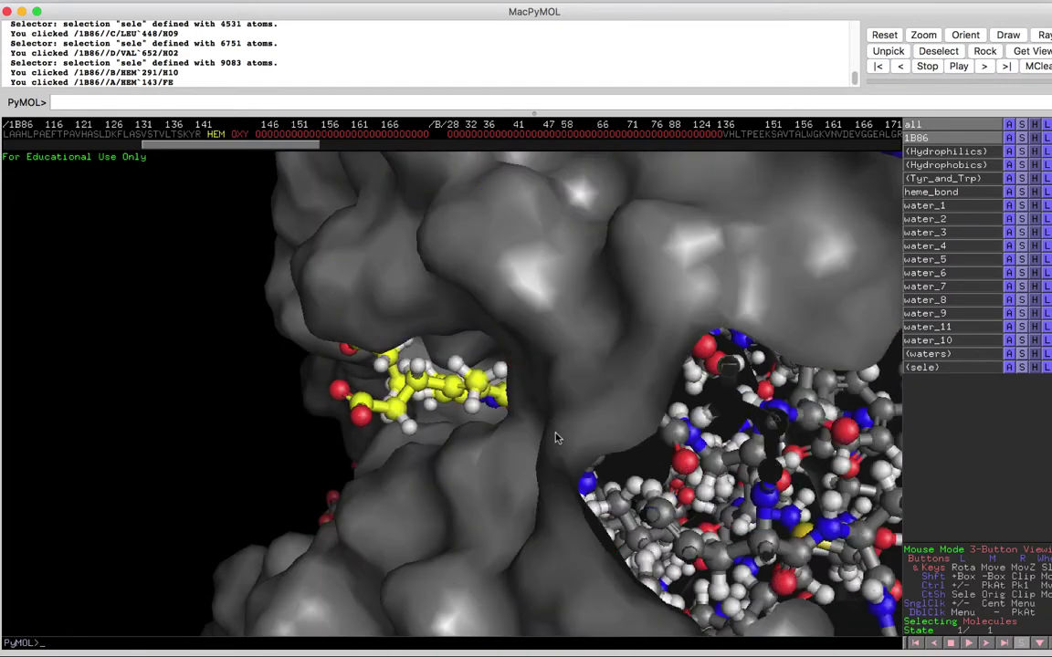
pyautogui.scroll(-5, 555, 440)
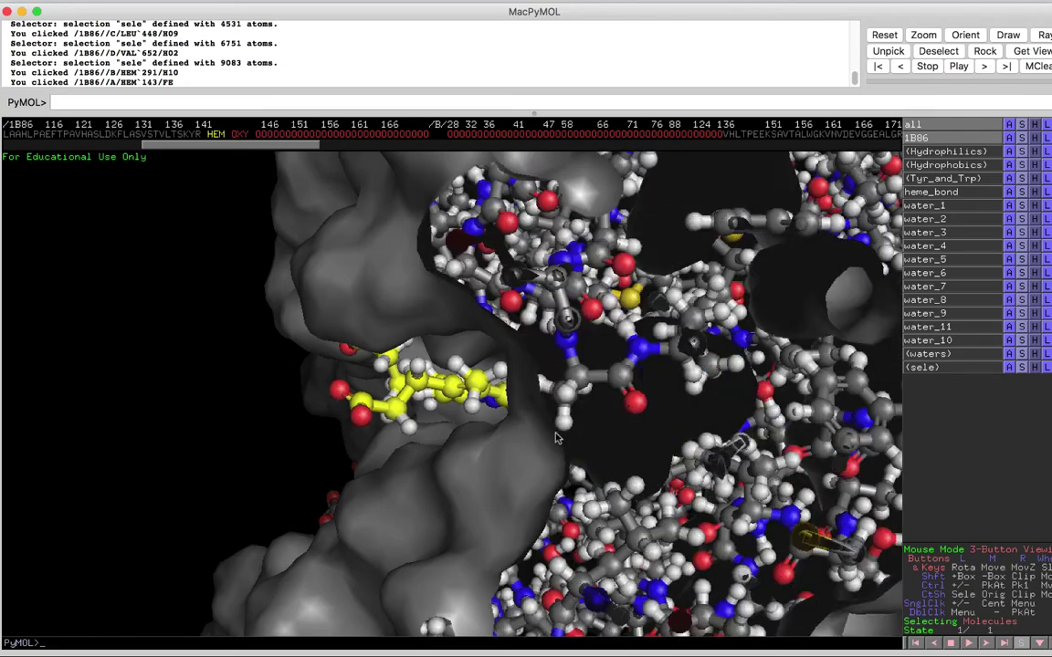
# Step: Examine from outside the surface how the yellow heme fits into the opening of its pocket
pyautogui.moveTo(555, 440); pyautogui.dragTo(620, 418)
pyautogui.moveTo(554, 416); pyautogui.dragTo(447, 407, button='middle')
pyautogui.moveTo(519, 488); pyautogui.dragTo(525, 585, button='right')
pyautogui.moveTo(575, 437); pyautogui.dragTo(480, 421, button='middle')
pyautogui.moveTo(477, 415); pyautogui.dragTo(411, 308)
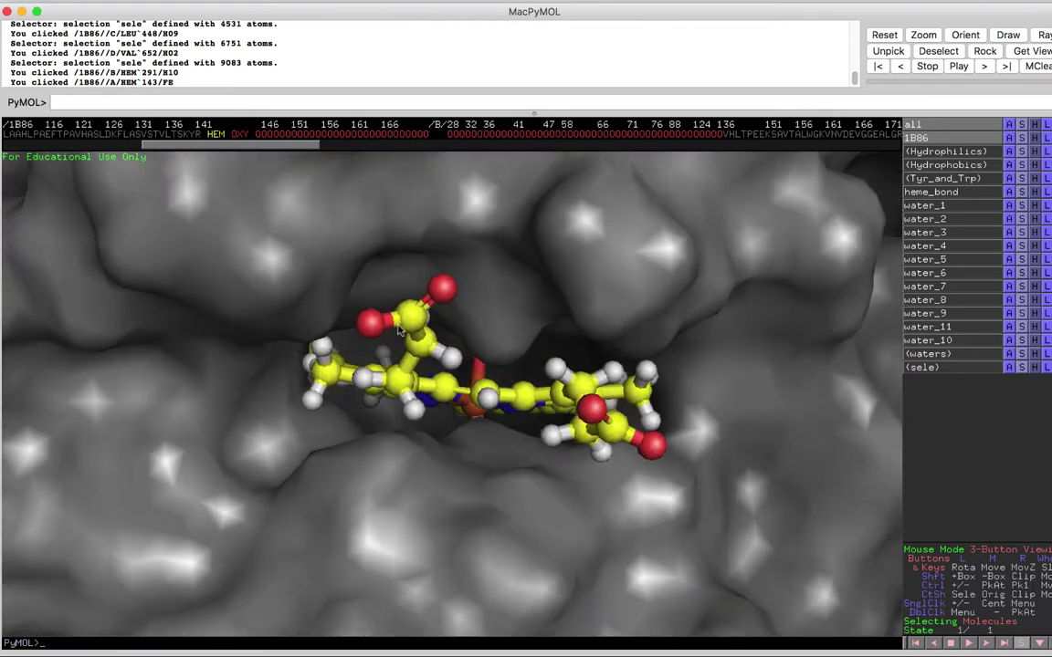
pyautogui.moveTo(445, 360)
pyautogui.mouseDown()
pyautogui.moveTo(453, 330)
pyautogui.moveTo(439, 350)
pyautogui.moveTo(442, 365)
pyautogui.mouseUp()
pyautogui.moveTo(443, 365); pyautogui.dragTo(513, 459, button='right')
pyautogui.moveTo(513, 458); pyautogui.dragTo(521, 460)
pyautogui.moveTo(522, 460); pyautogui.dragTo(517, 371, button='right')
pyautogui.moveTo(516, 375); pyautogui.dragTo(484, 428)
pyautogui.scroll(5, 503, 400)
pyautogui.moveTo(484, 428); pyautogui.dragTo(411, 326, button='right')
pyautogui.moveTo(713, 289); pyautogui.dragTo(503, 460)
pyautogui.moveTo(752, 446); pyautogui.dragTo(525, 361)
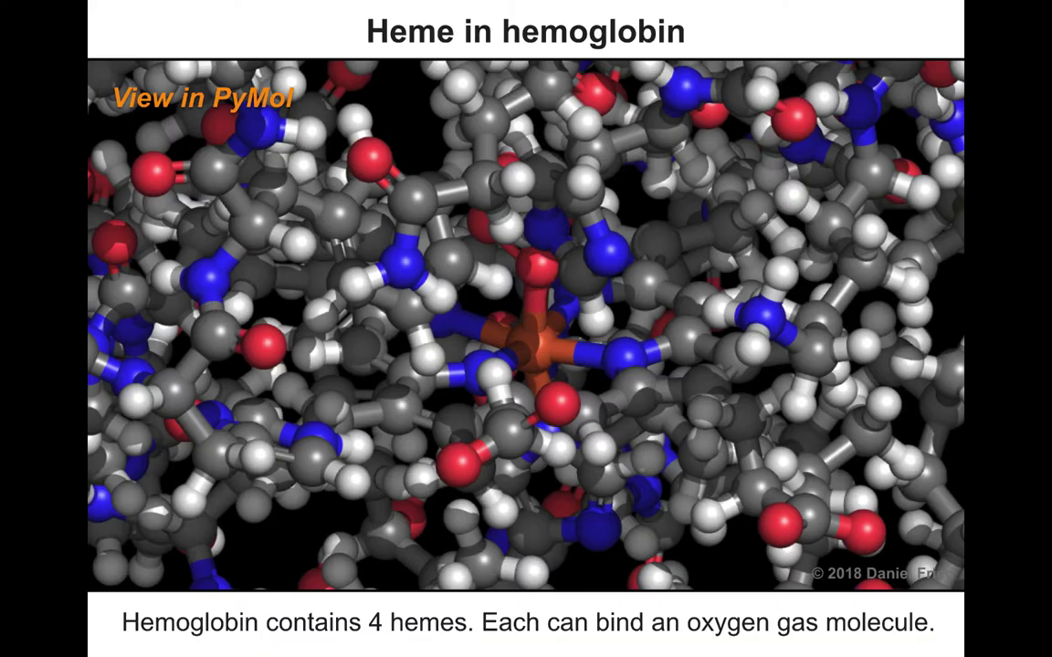